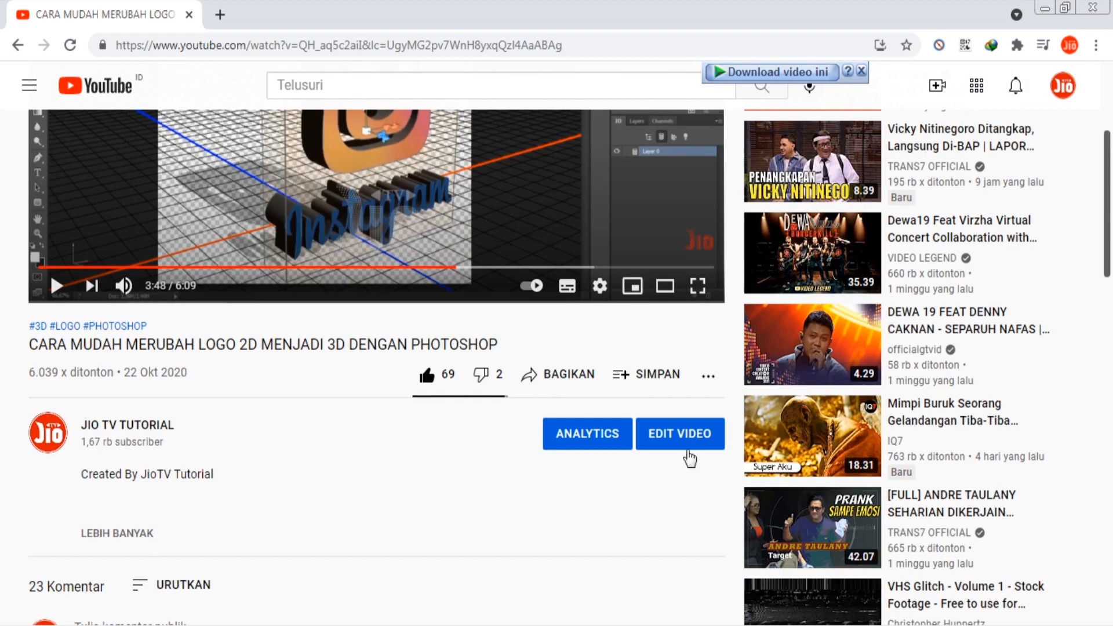
Look through the video's description area and read the viewer comments about Photoshop's 3D features
scroll(688, 458, "up", 4)
scroll(689, 458, "down", 3)
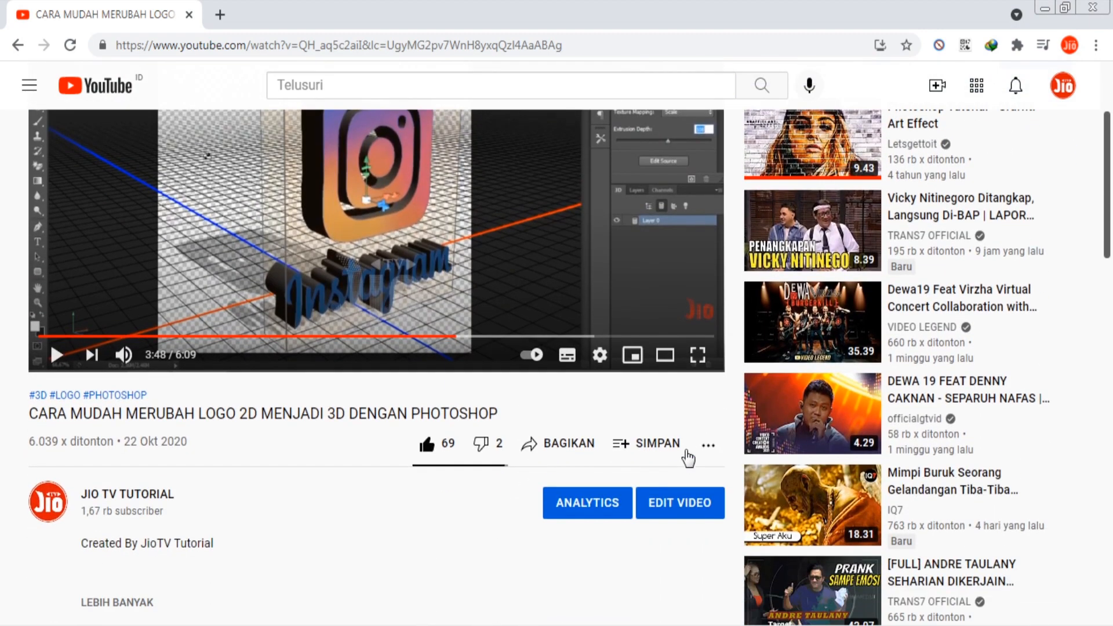
scroll(688, 458, "down", 3)
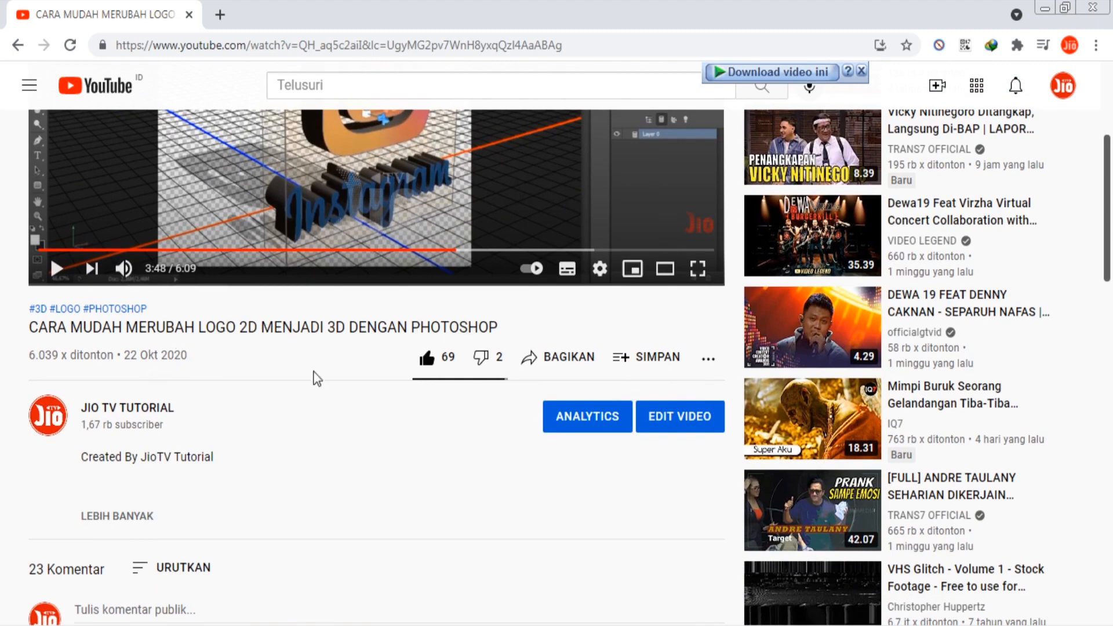
scroll(314, 372, "down", 8)
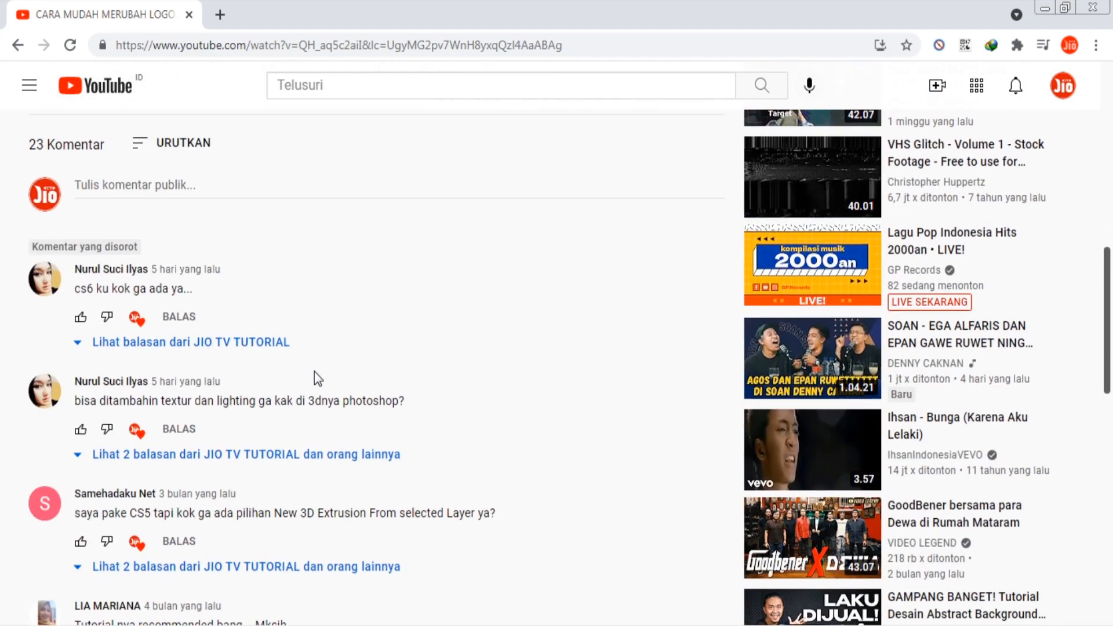
scroll(314, 372, "down", 2)
scroll(314, 372, "up", 3)
scroll(329, 396, "down", 2)
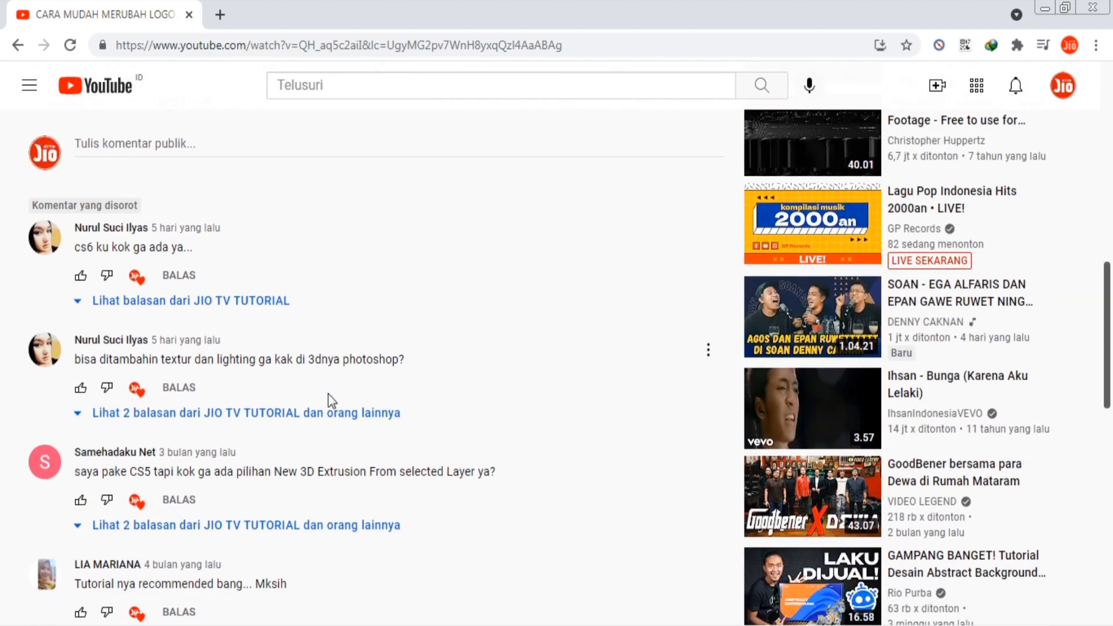
scroll(331, 403, "up", 2)
scroll(328, 393, "down", 2)
scroll(342, 365, "up", 1)
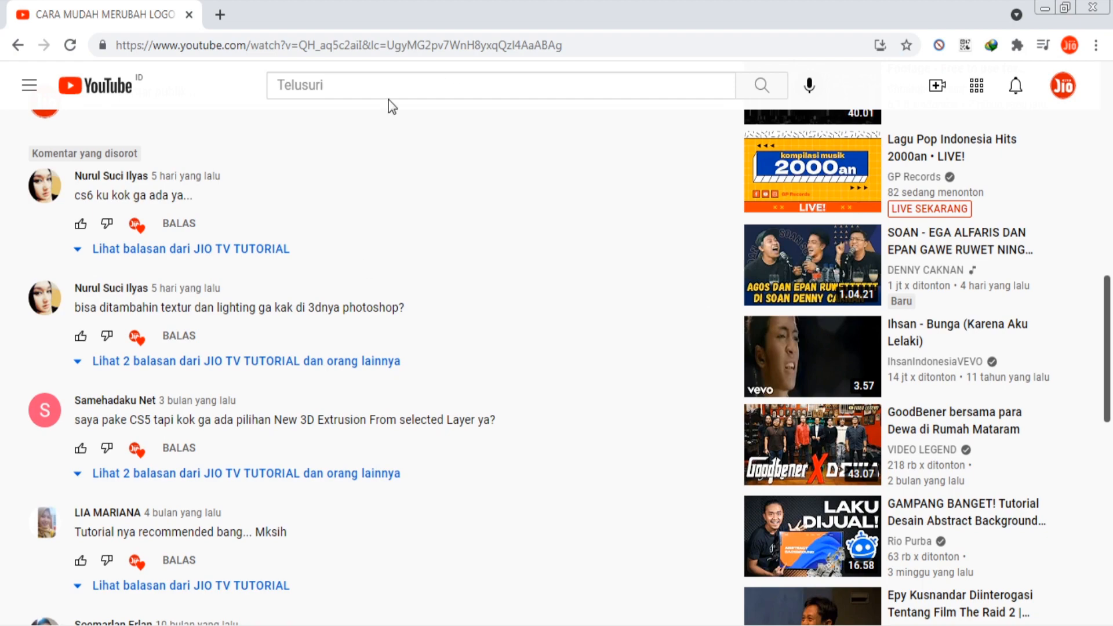
scroll(638, 467, "down", 3)
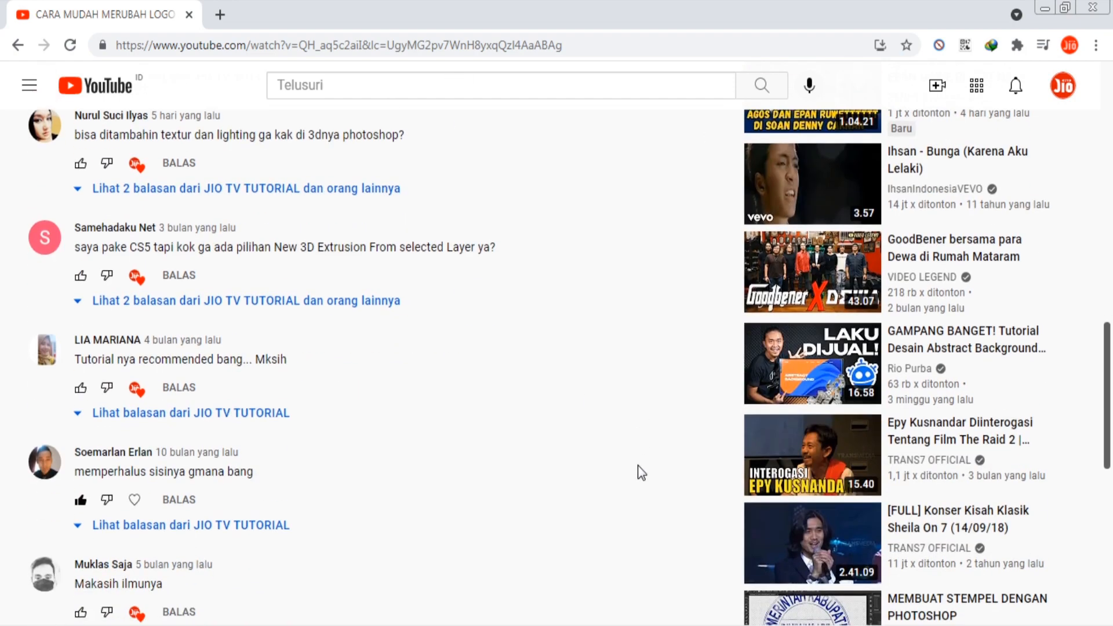
scroll(637, 466, "up", 3)
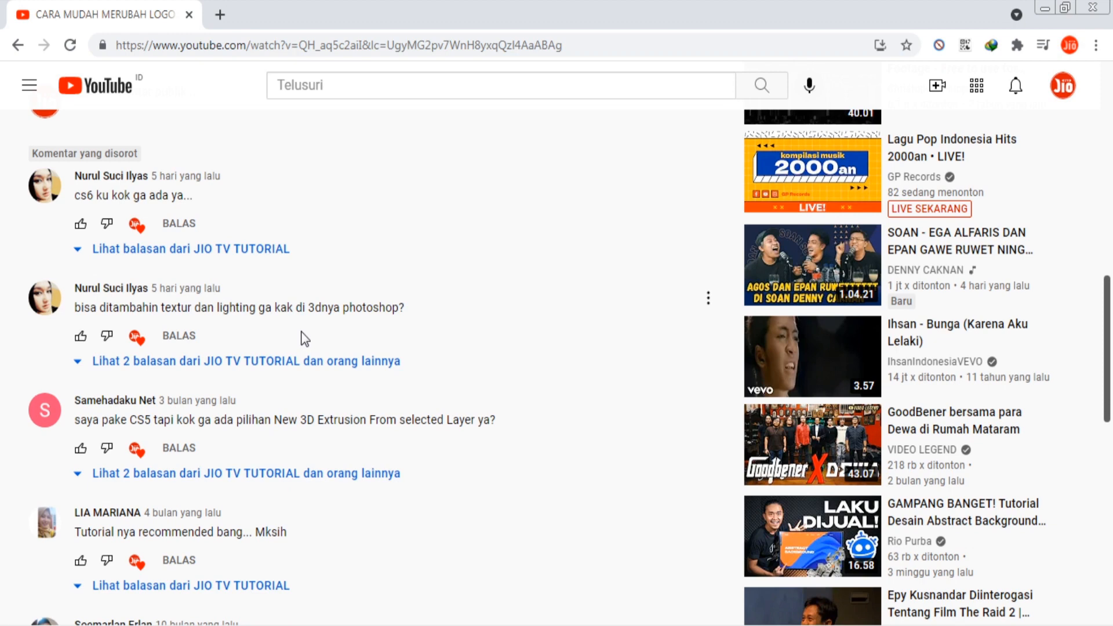
scroll(281, 378, "down", 1)
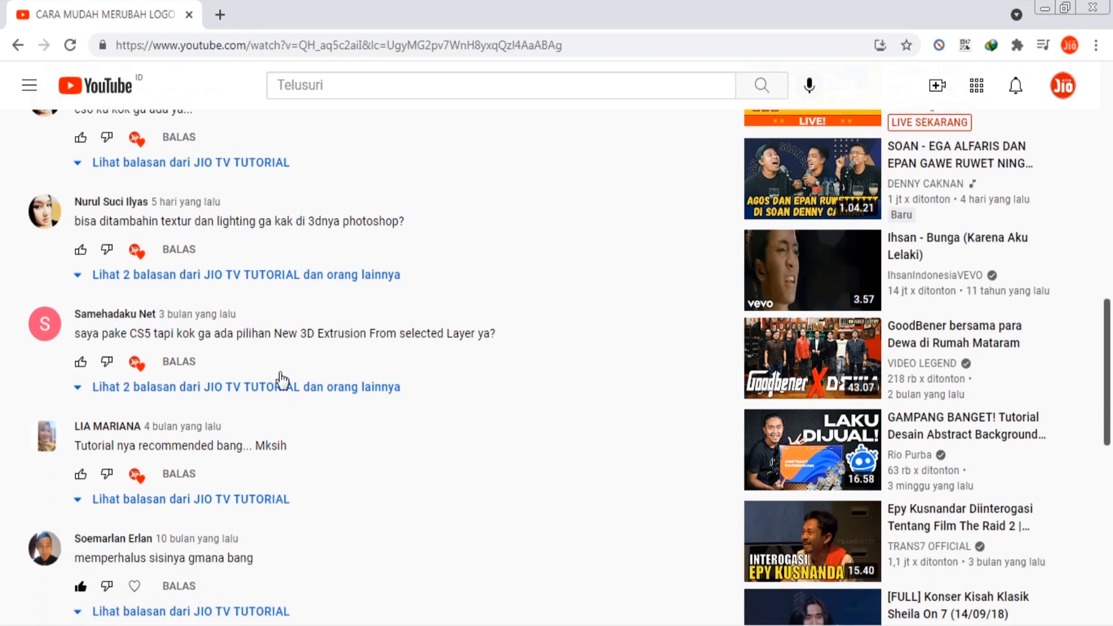
scroll(260, 368, "up", 1)
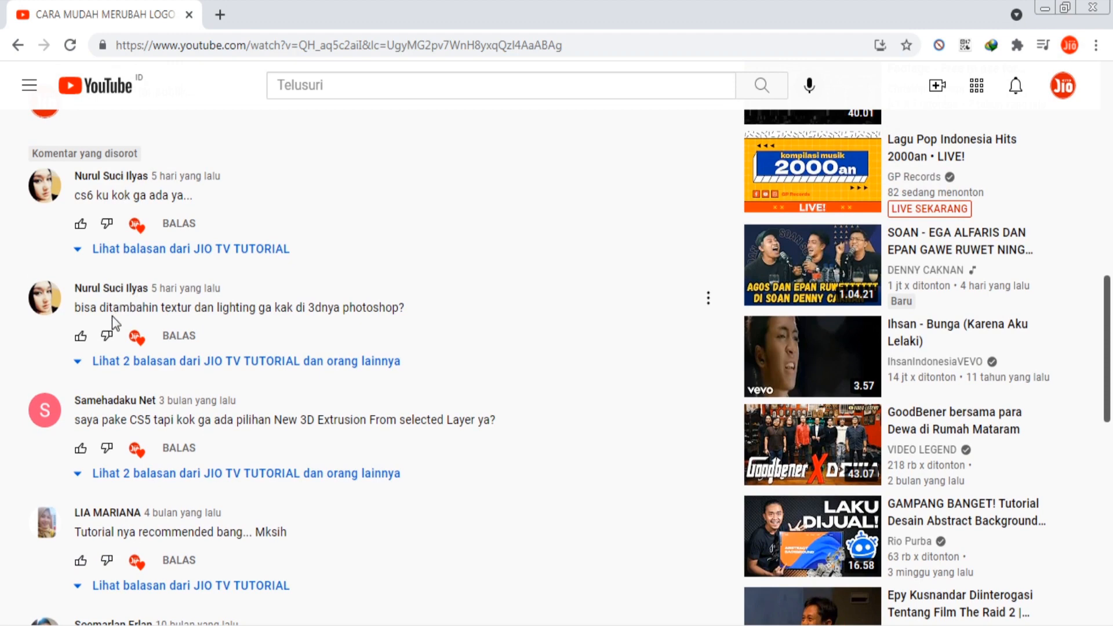
Highlight the comment asking whether texture and lighting can be added in Photoshop 3D, and clear the highlight
left_click_drag(75, 312, 416, 309)
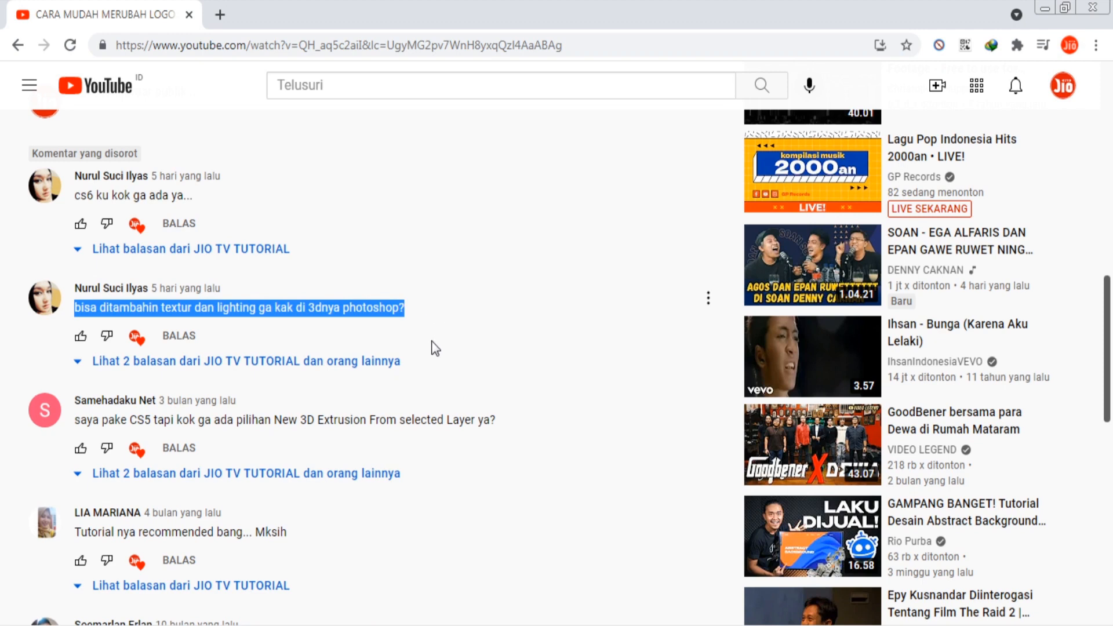
scroll(429, 357, "down", 1)
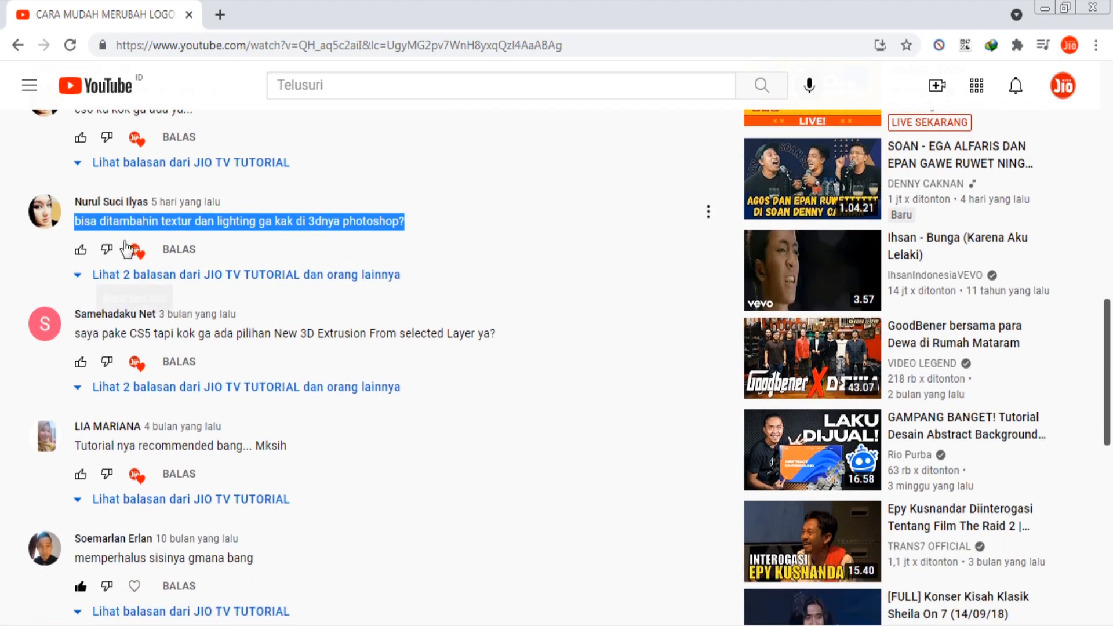
left_click(20, 260)
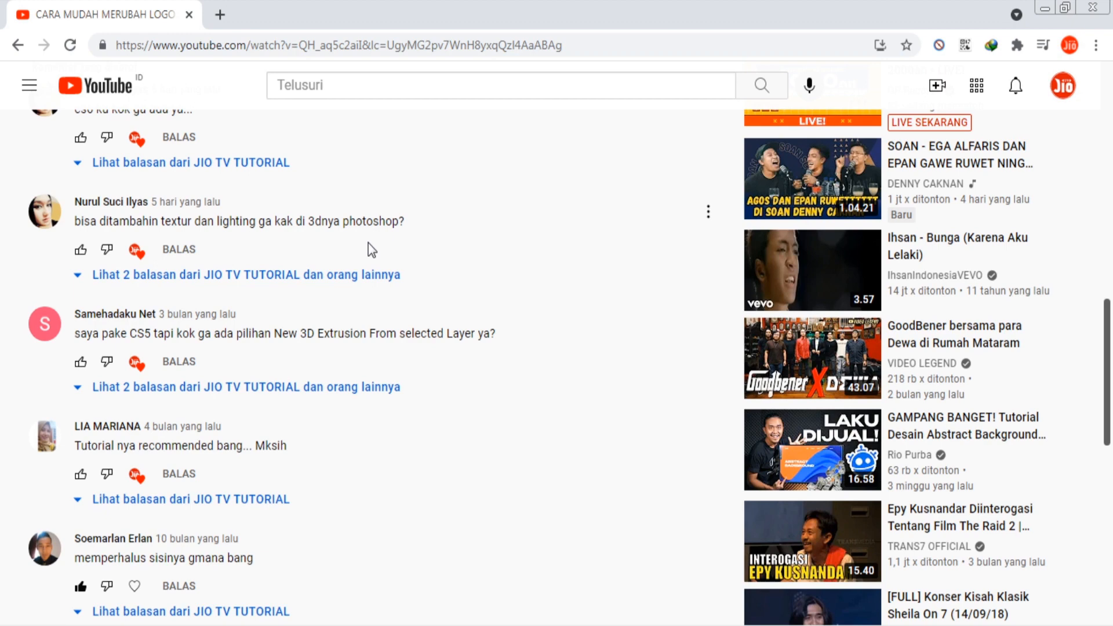
scroll(348, 279, "down", 1)
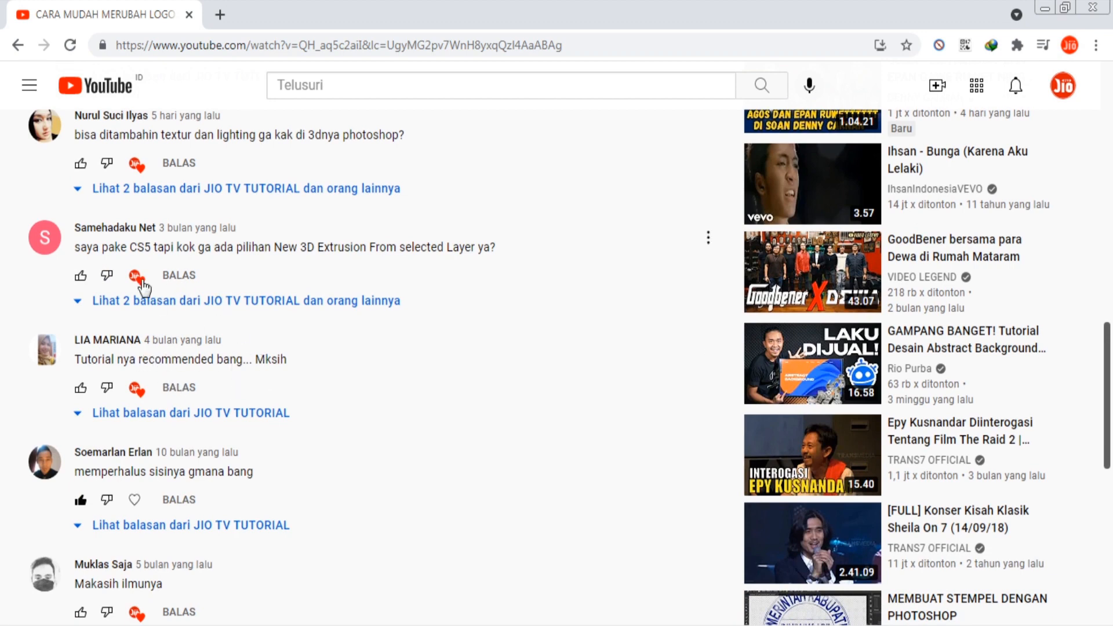
Highlight the comment about the missing New 3D Extrusion option in CS5 and read the remaining comments
left_click_drag(103, 246, 431, 244)
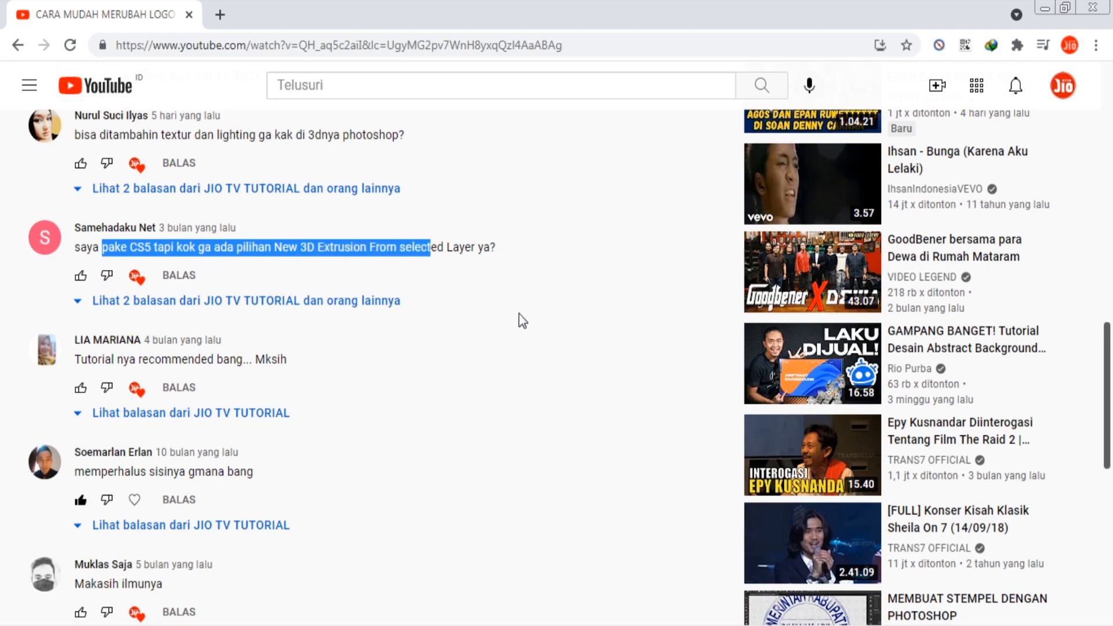
scroll(519, 316, "down", 3)
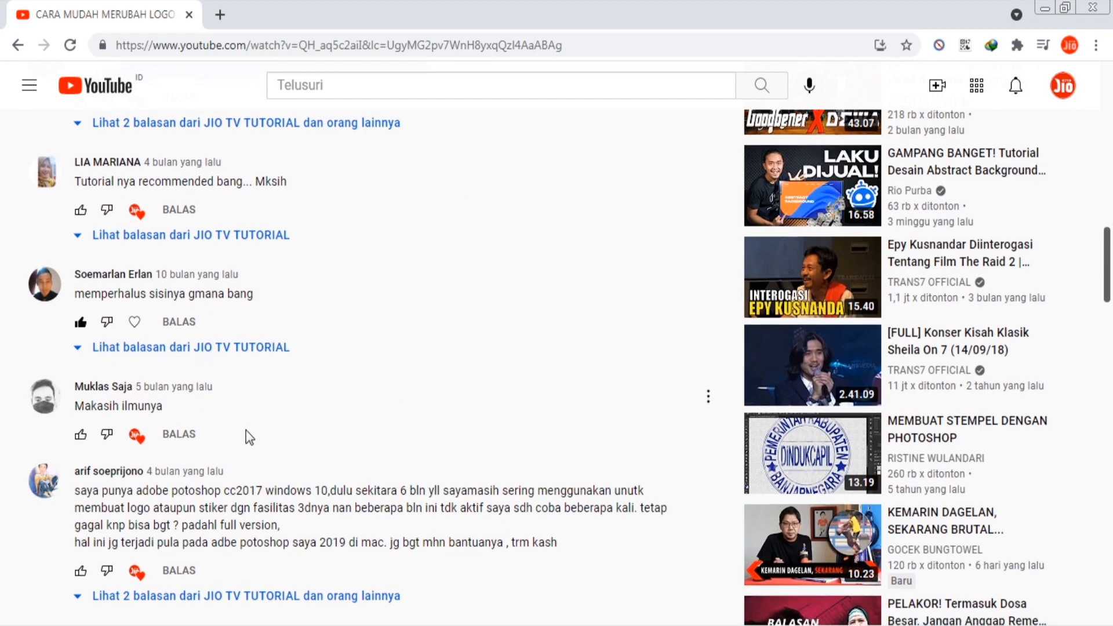
scroll(245, 430, "down", 3)
scroll(242, 380, "down", 2)
scroll(243, 381, "down", 1)
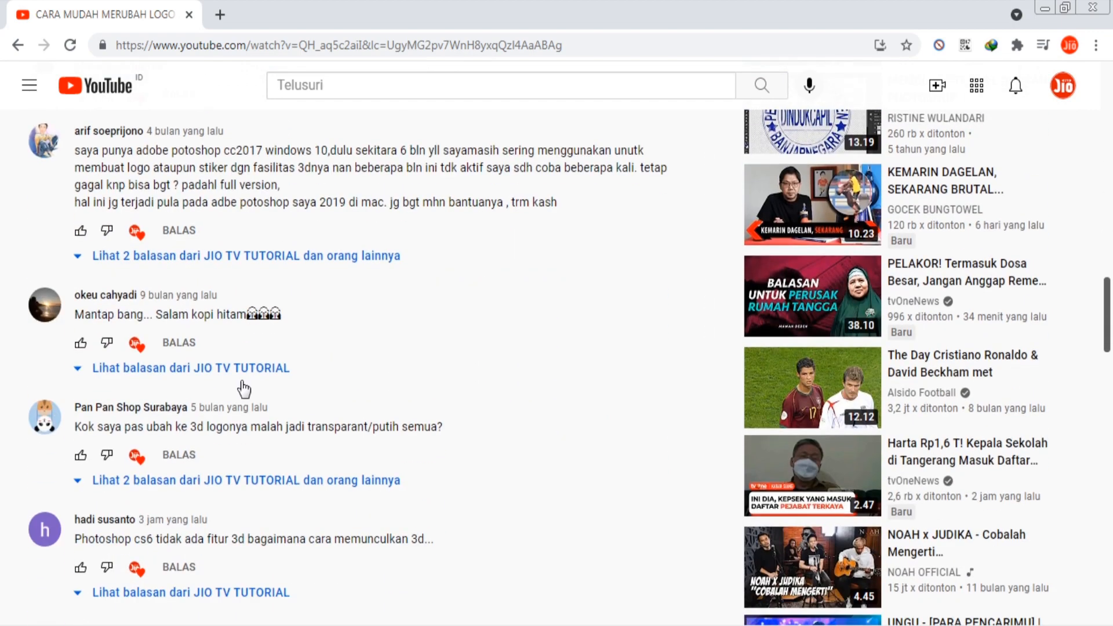
scroll(243, 388, "down", 2)
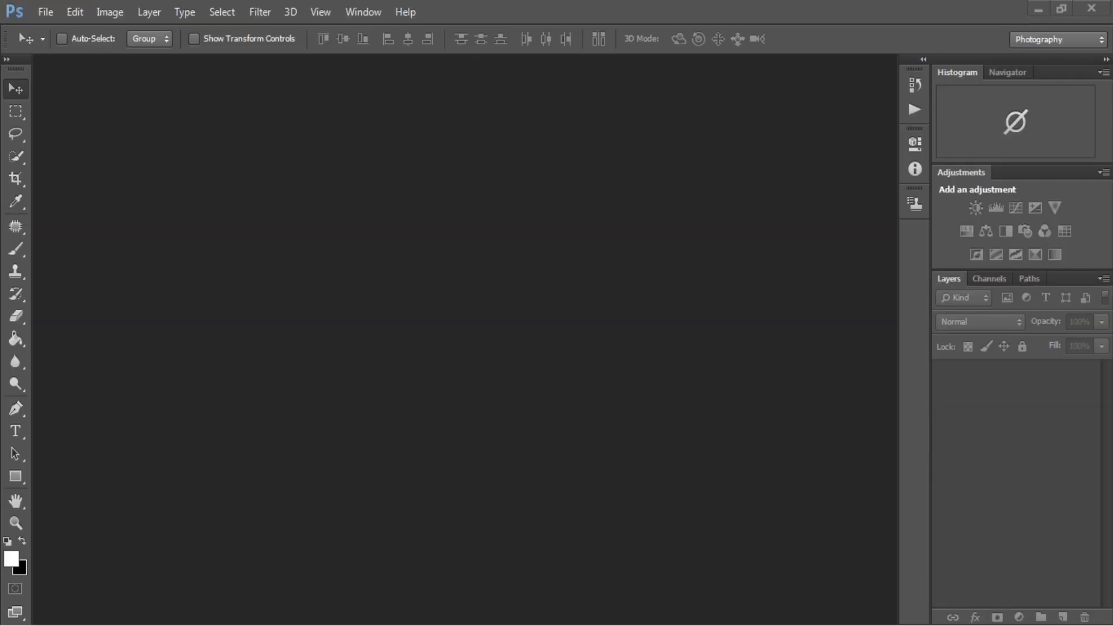
From Photoshop, open Windows Task Manager, end a chrome.exe process, and return to Photoshop
key("ctrl+shift+Escape")
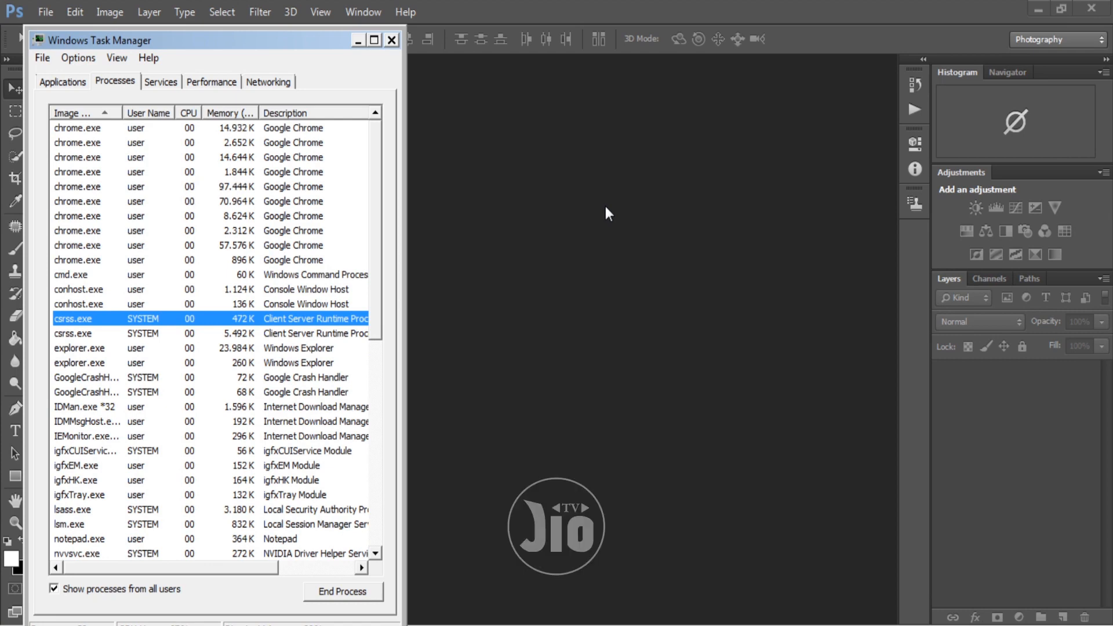
left_click(92, 202)
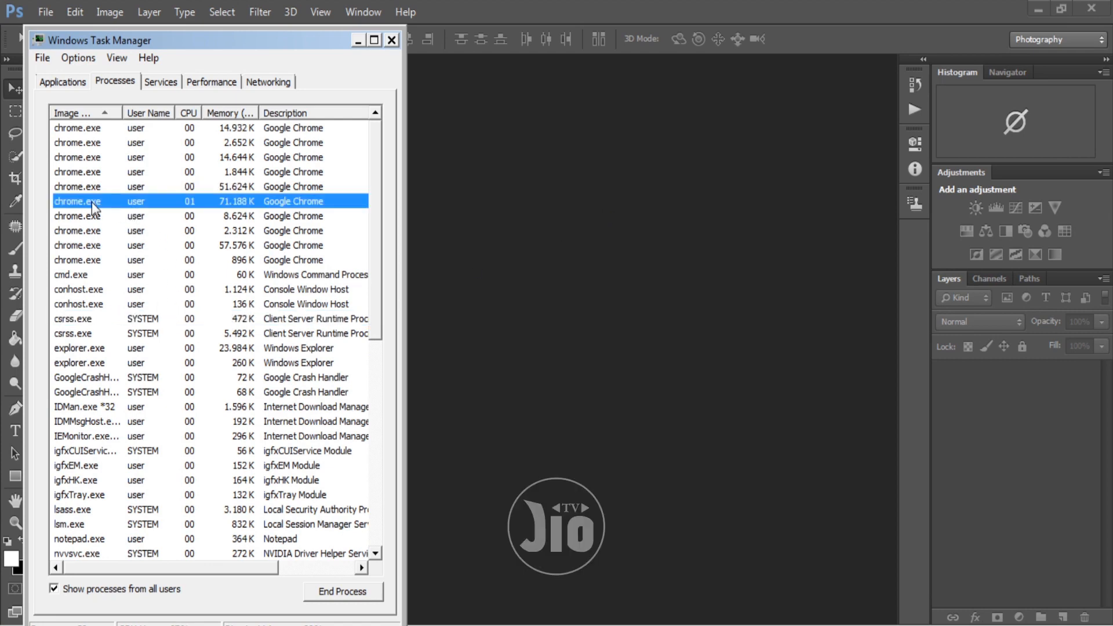
key("Delete")
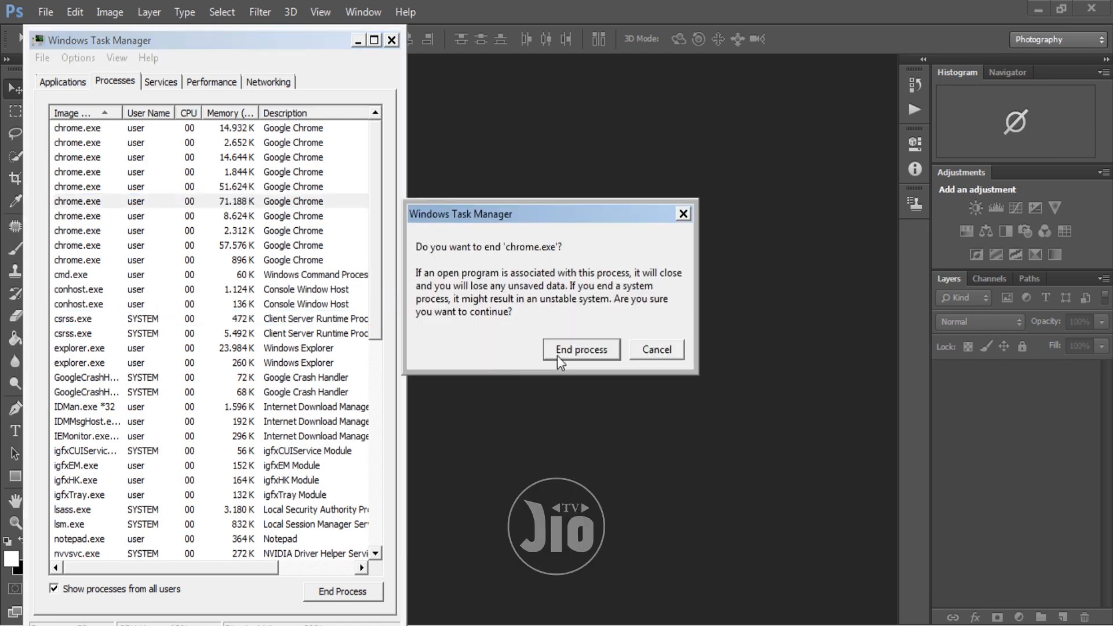
left_click(517, 360)
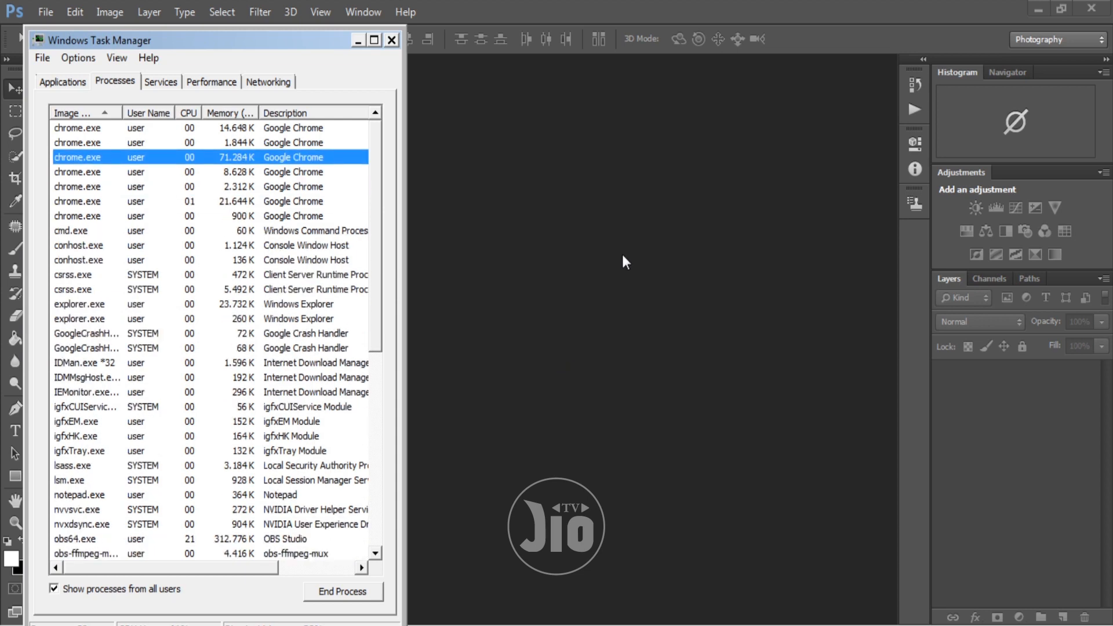
left_click(549, 72)
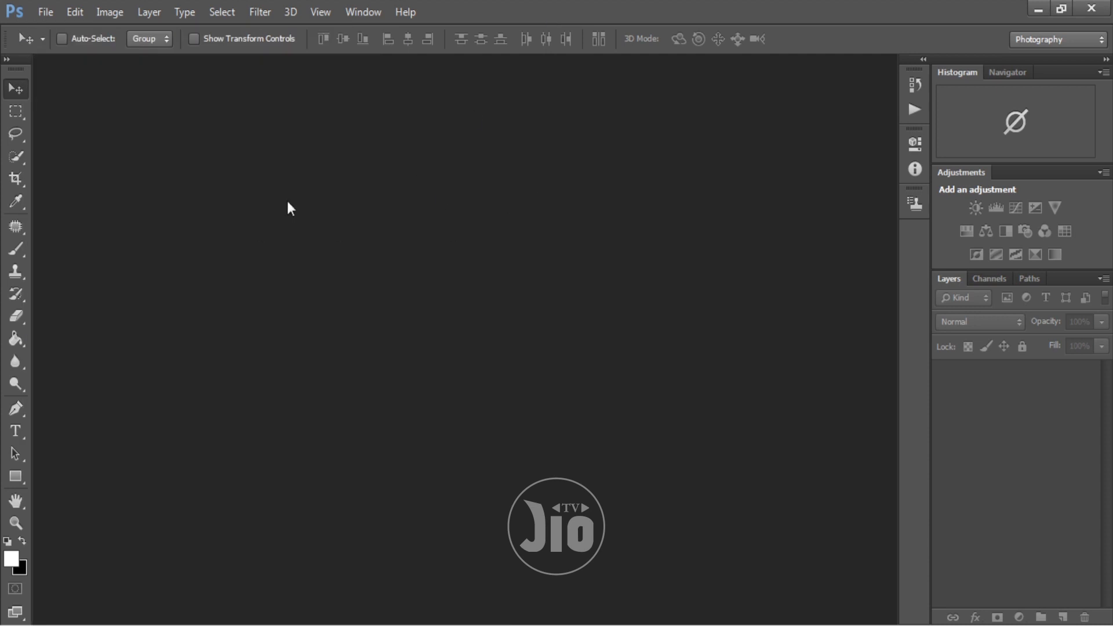
Open the images wall, membuat-dinding-kamprot-1024x682 and 295e7490872b748760e58be82763cb52 together from New folder (2)
left_click(57, 16)
left_click(55, 45)
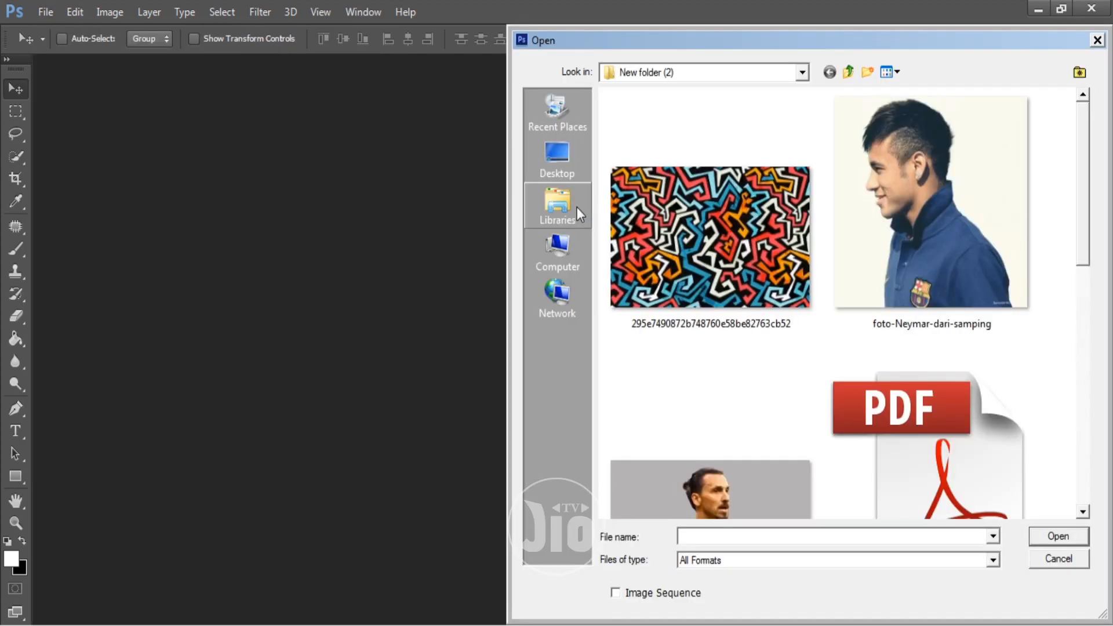
left_click_drag(1080, 188, 1062, 445)
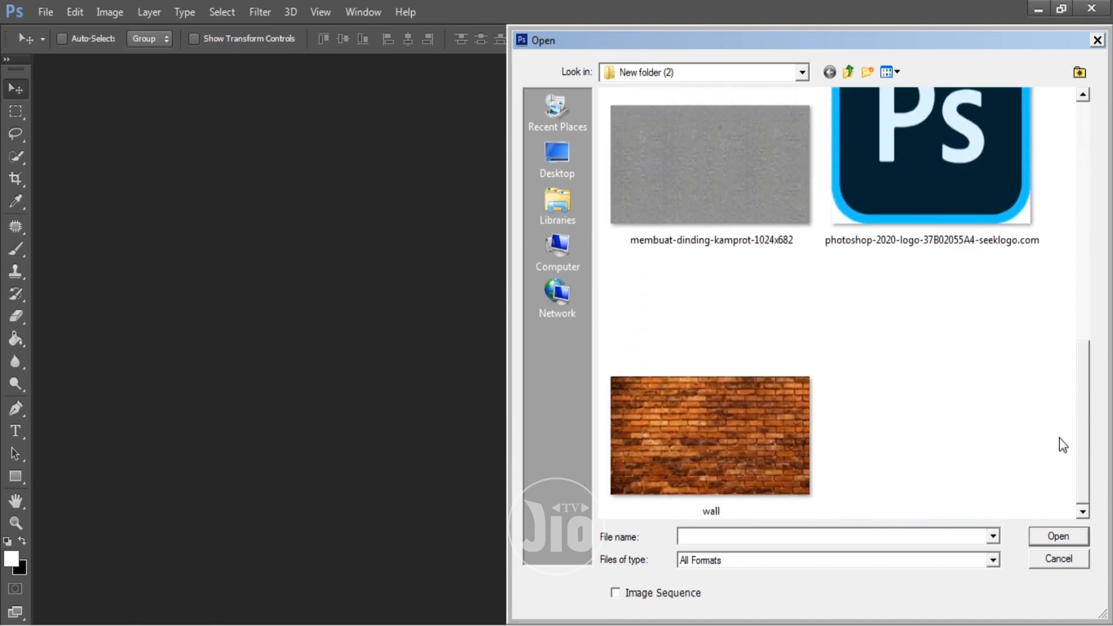
left_click(718, 405)
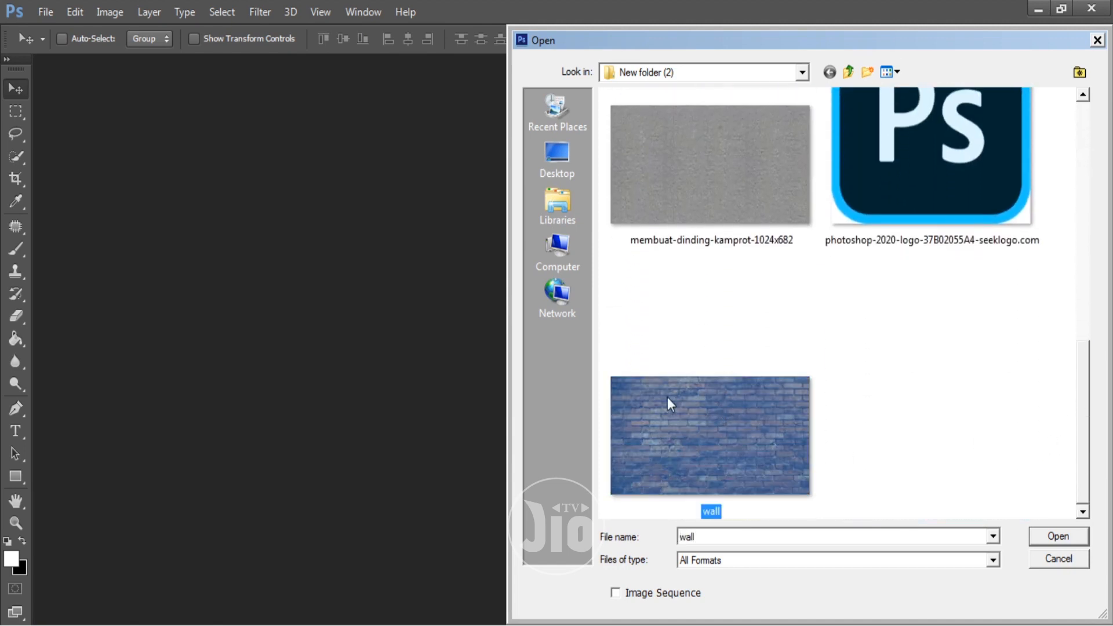
left_click_drag(1085, 427, 1097, 203)
left_click(796, 360, "ctrl")
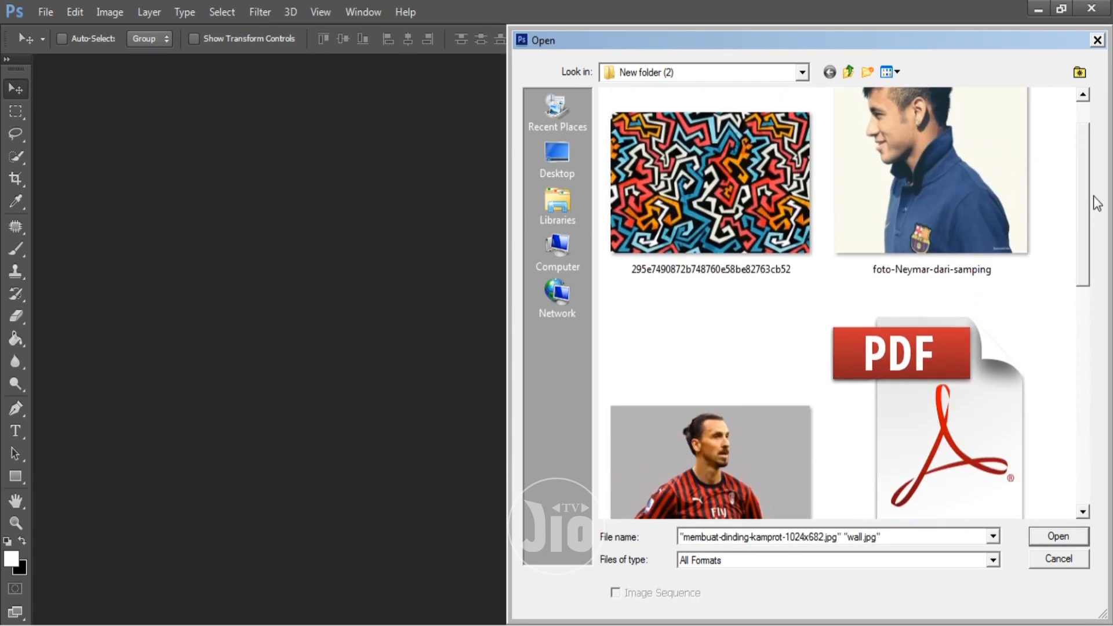
left_click(684, 195, "ctrl")
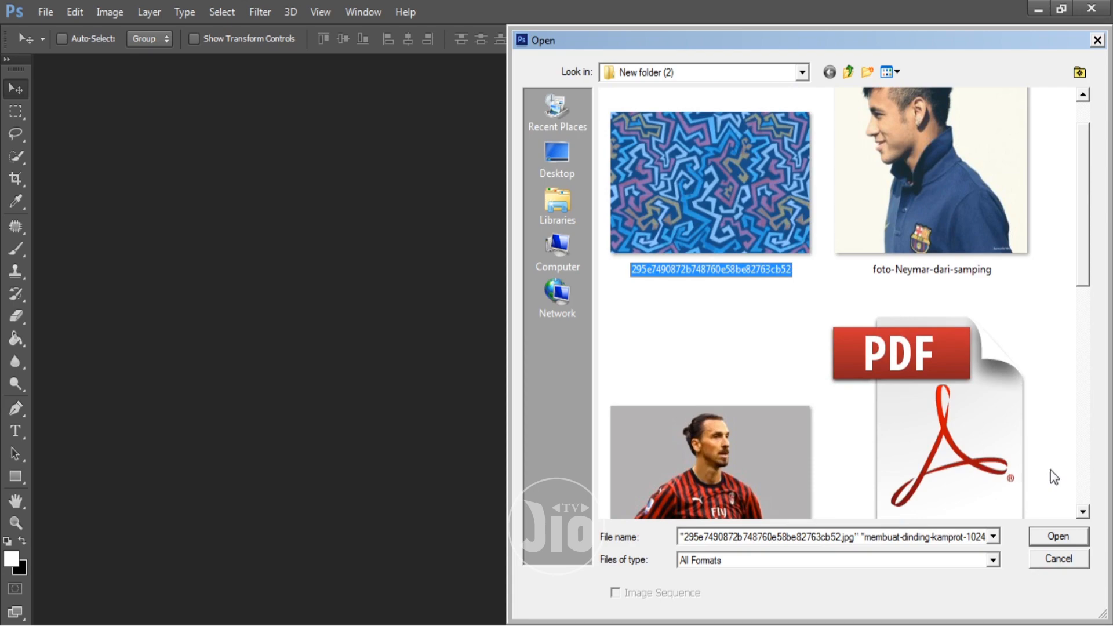
left_click(1047, 537)
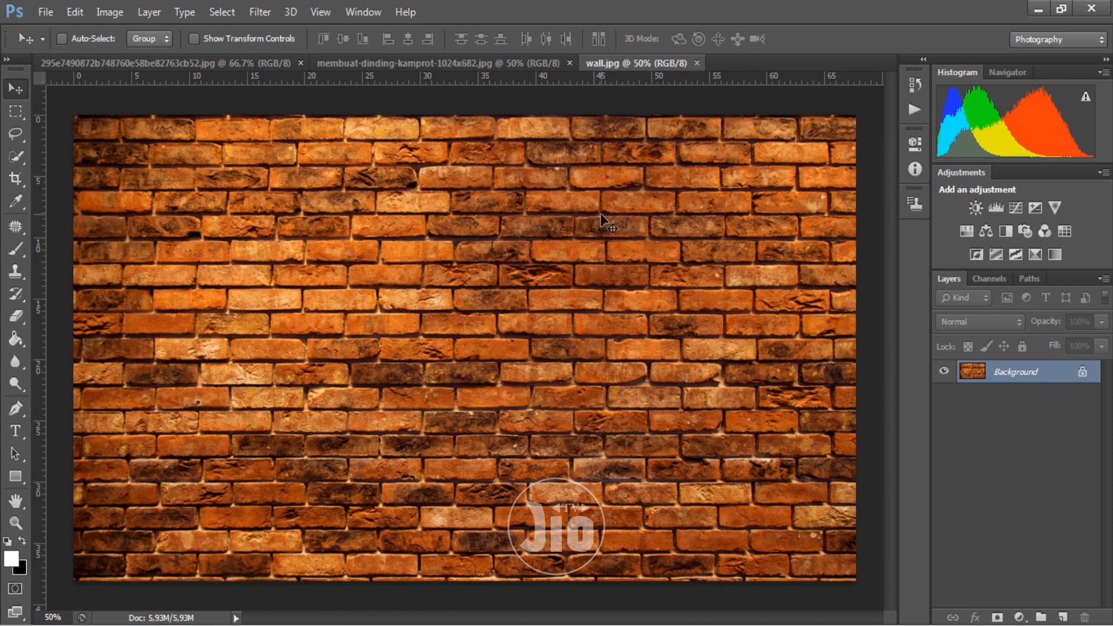
Resize the wall.jpg image to 1500 pixels wide with constrained proportions
left_click(120, 14)
left_click(139, 137)
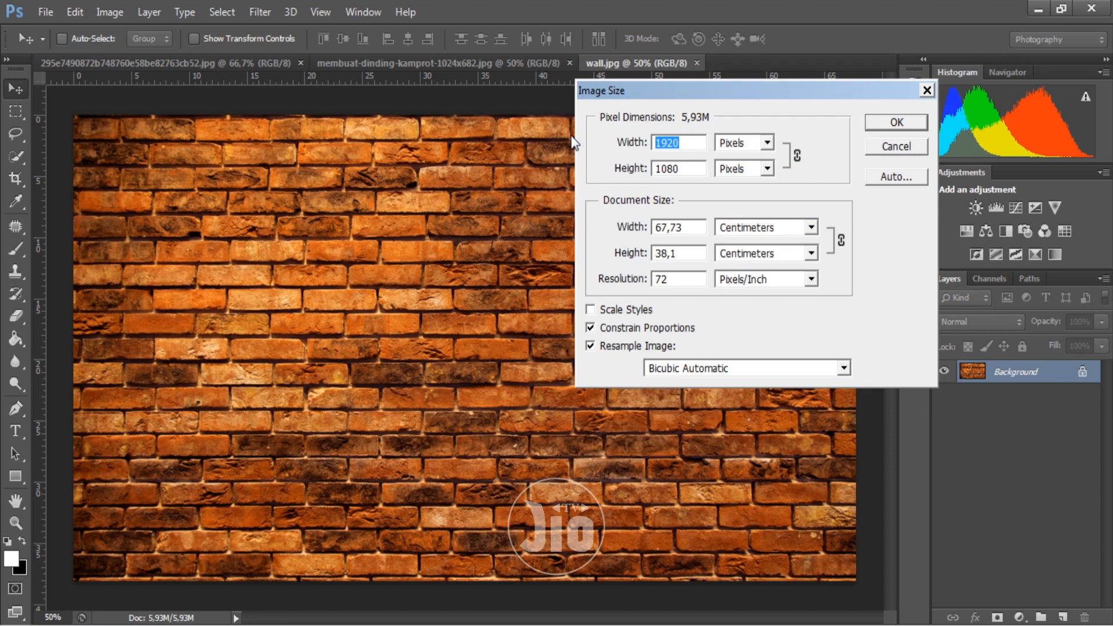
type("17")
key("BackSpace")
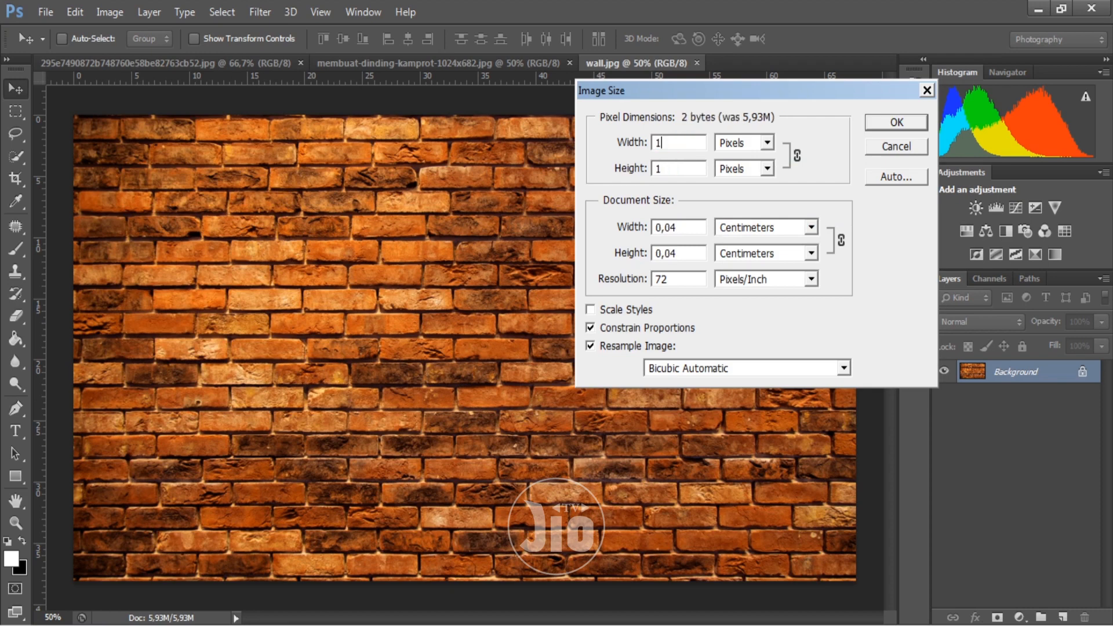
type("500")
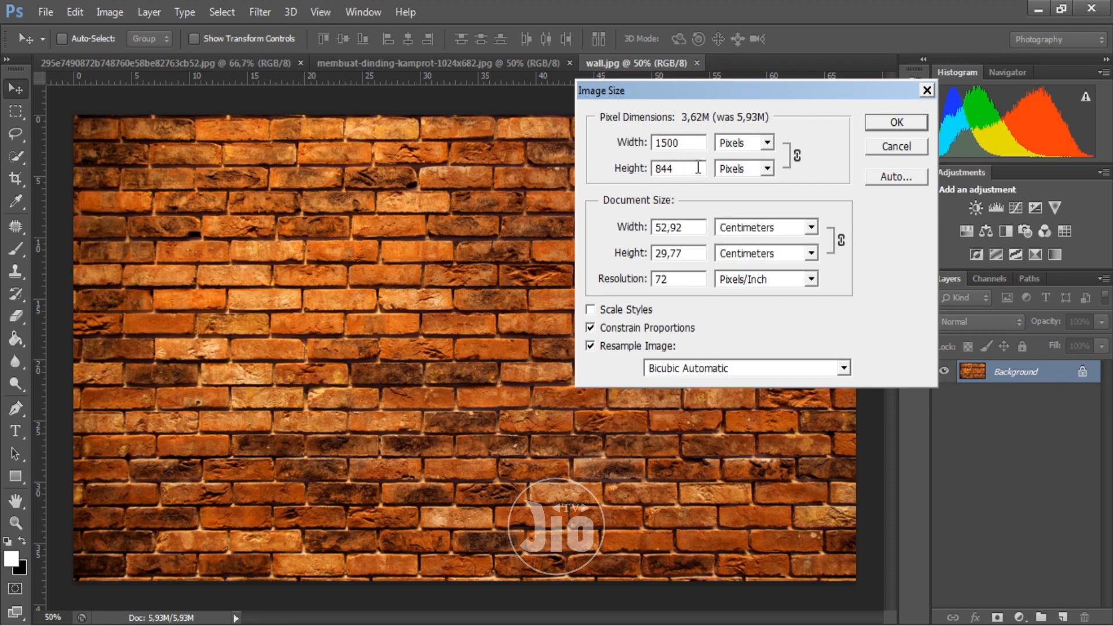
left_click_drag(688, 282, 594, 283)
left_click(909, 127)
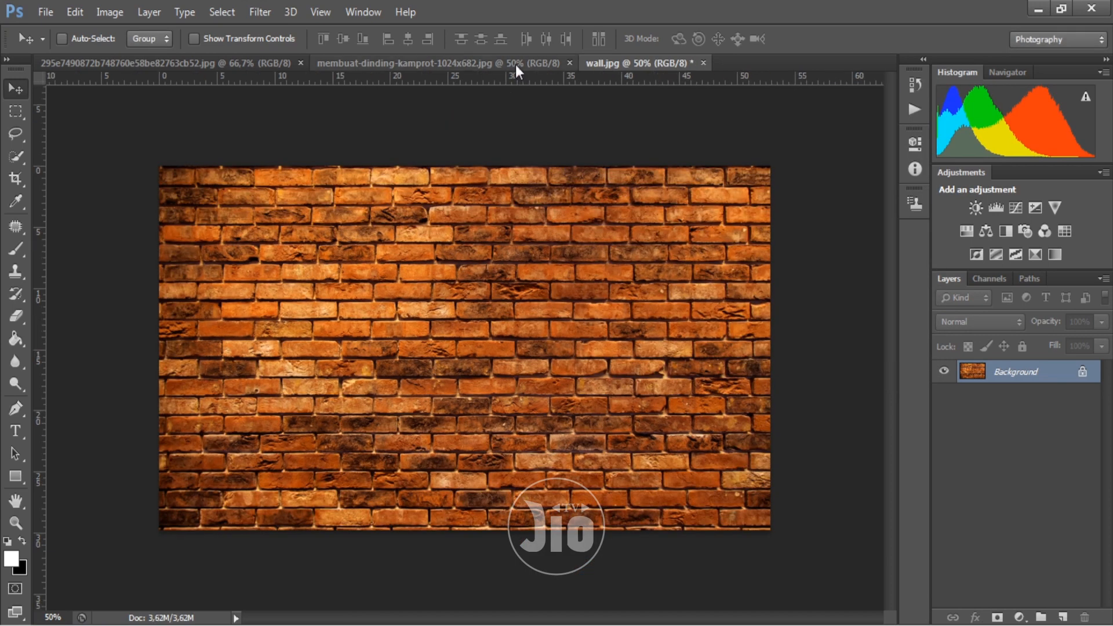
Convert the brick wall's Background into a regular layer and rename it TEXTURE WALL
double_click(1020, 374)
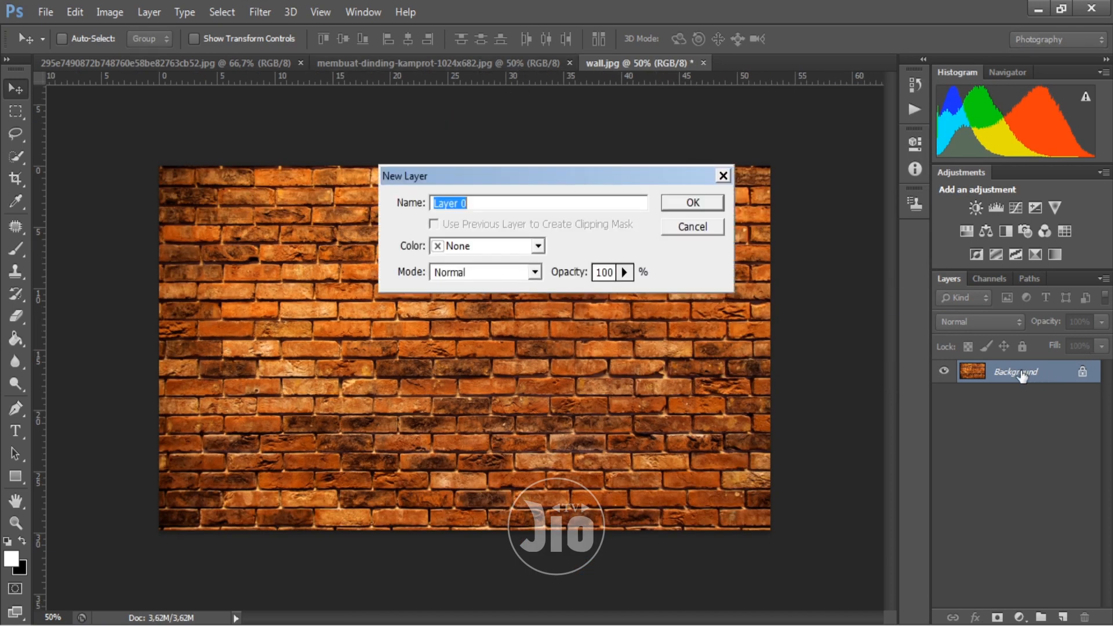
key("Return")
double_click(1018, 373)
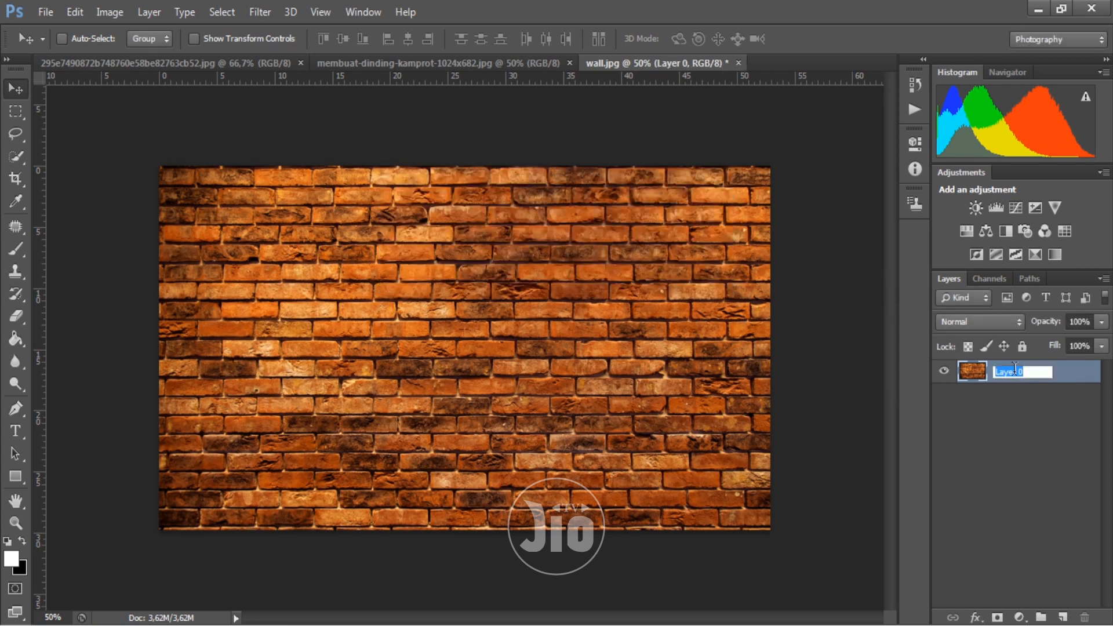
type("TEXTURE WALL")
key("Return")
Copy the grey cement image from membuat-dinding-kamprot-1024x682.jpg into wall.jpg to cover the canvas and rename its layer TEXTURE SEMEN
left_click(498, 60)
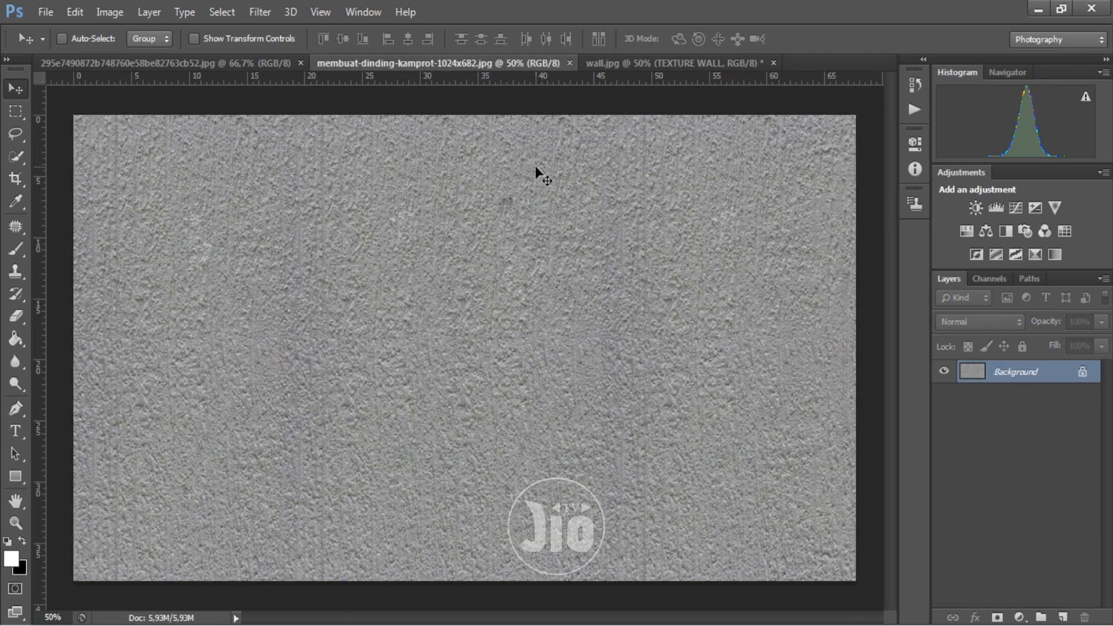
left_click_drag(636, 65, 526, 316)
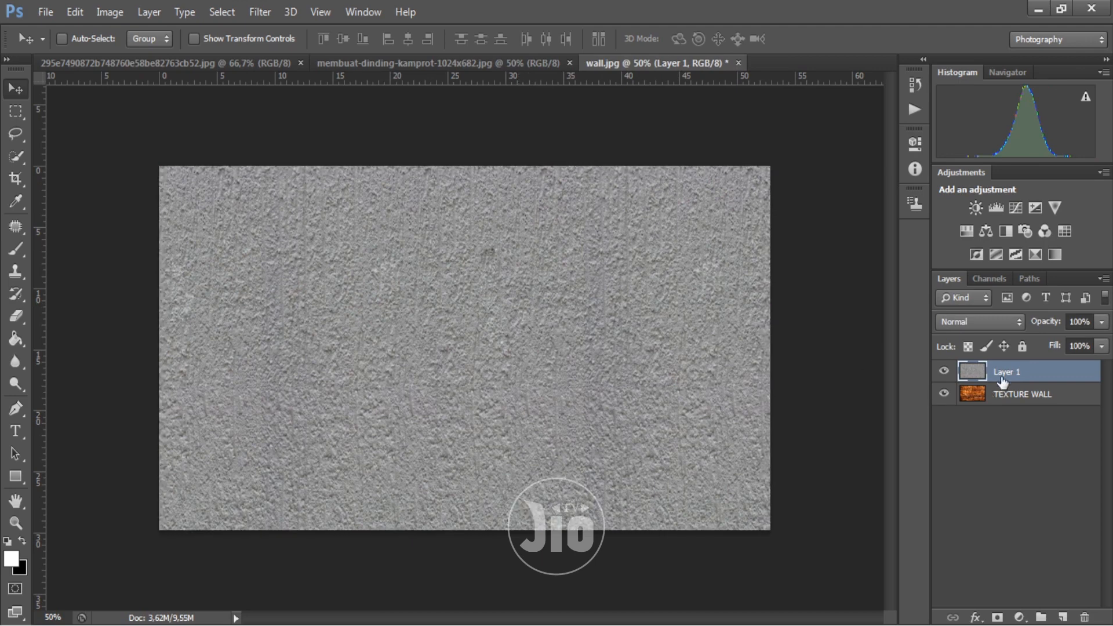
double_click(1005, 371)
type("XTURE SEE")
key("BackSpace")
type("MEN")
key("Return")
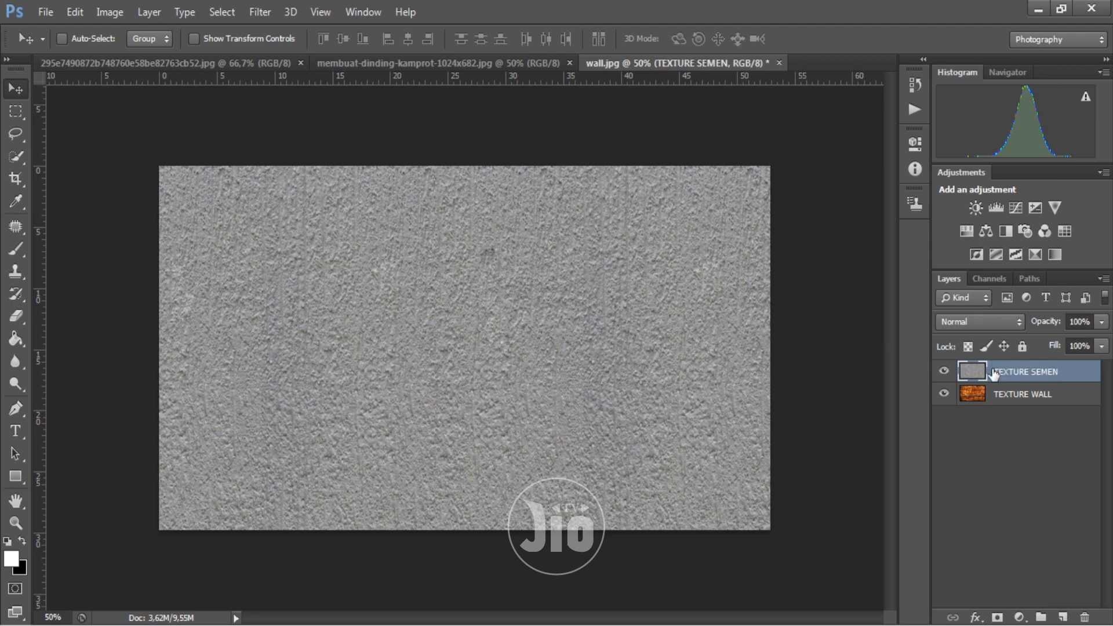
Convert the graffiti image's Background into a regular layer and copy it into wall.jpg, aligned to the canvas's upper-left corner
left_click(272, 63)
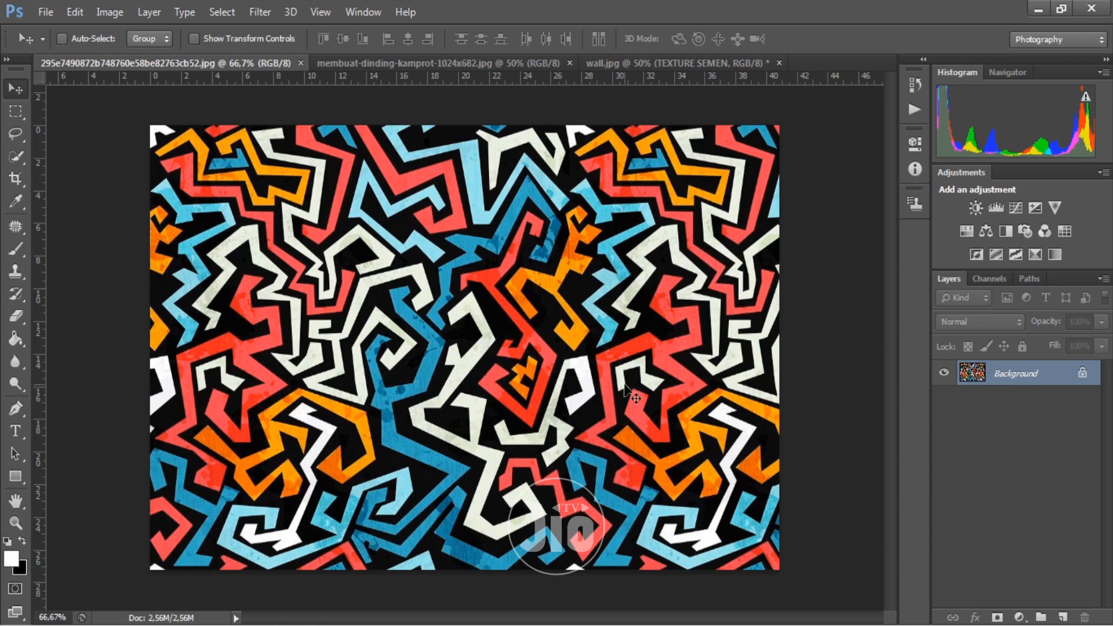
double_click(1050, 385)
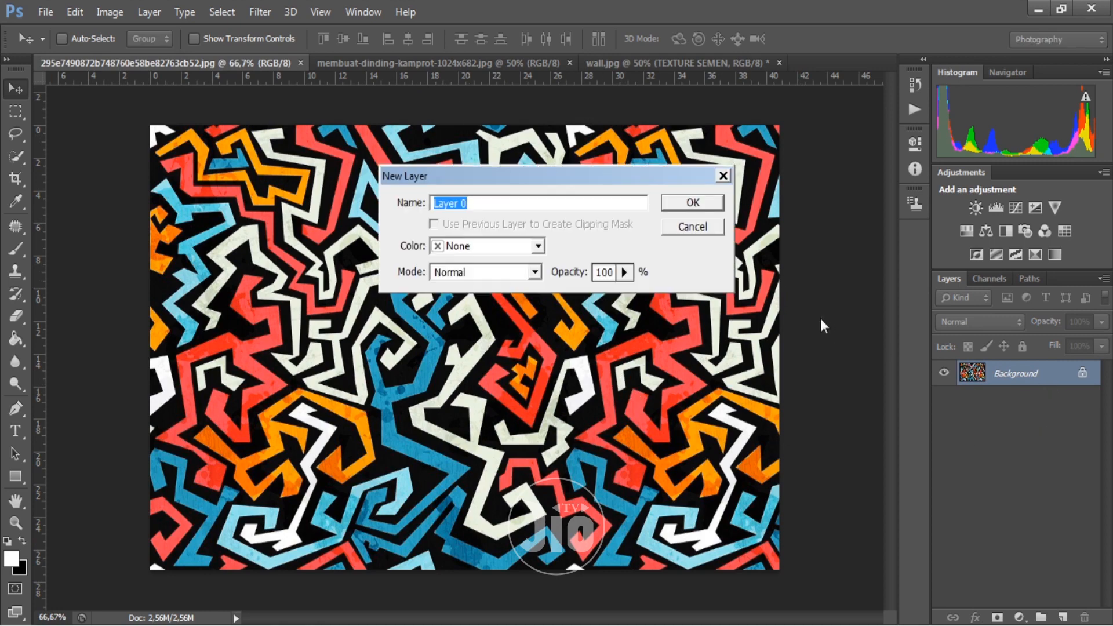
key("Return")
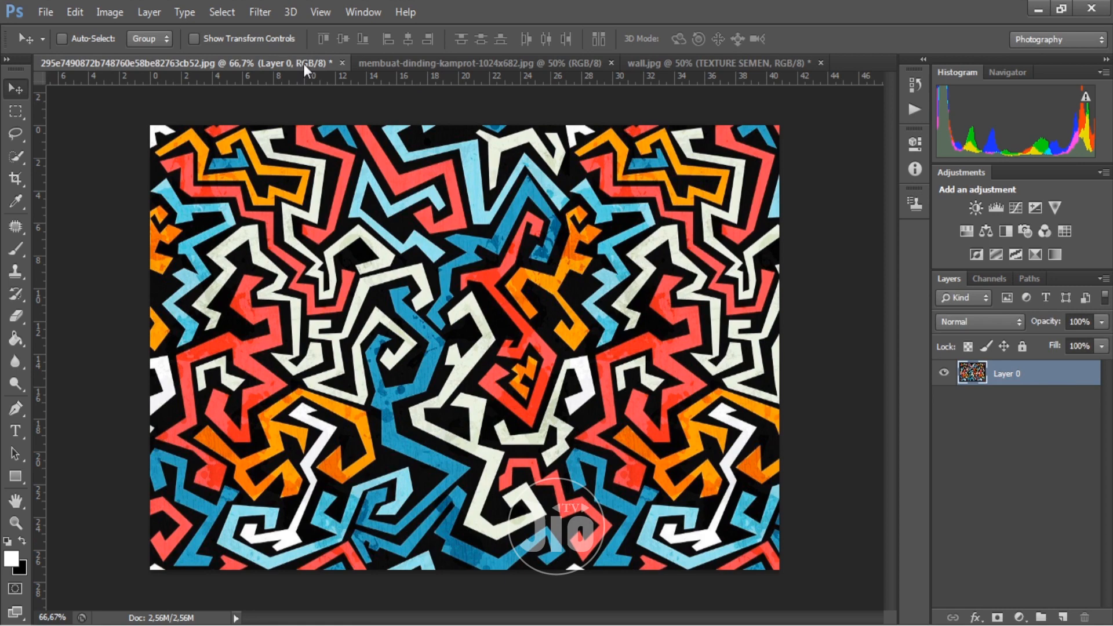
left_click_drag(407, 287, 332, 326)
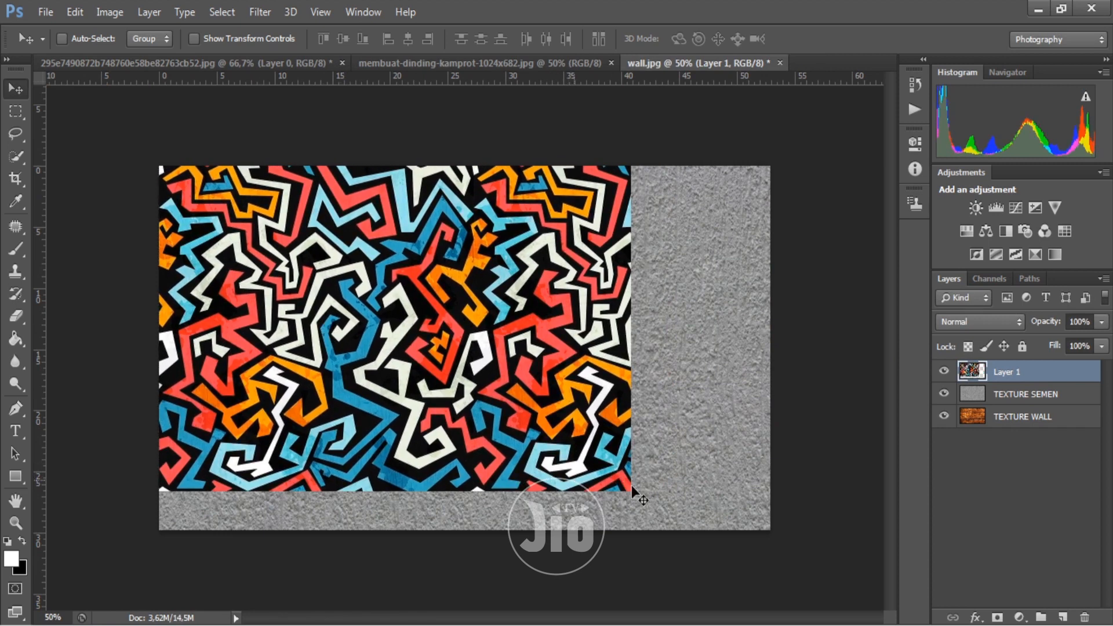
Scale the graffiti layer with Free Transform until it covers the whole wall.jpg canvas
key("ctrl+t")
left_click_drag(636, 488, 782, 550)
key("Return")
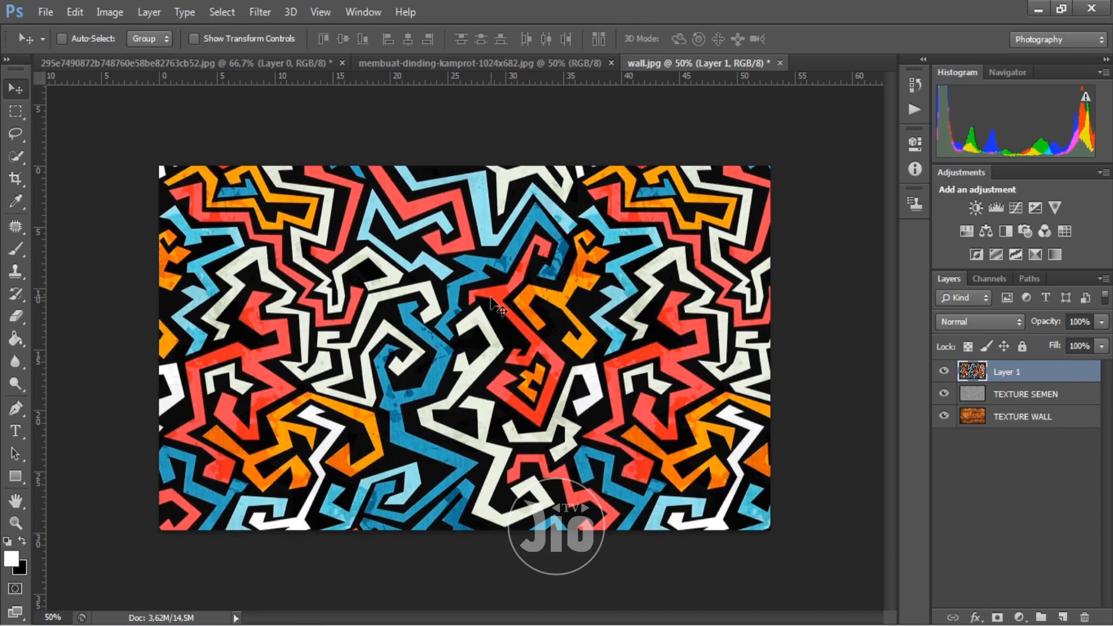
Add a new empty layer above the graffiti layer and name it MADE IN
left_click(1062, 617)
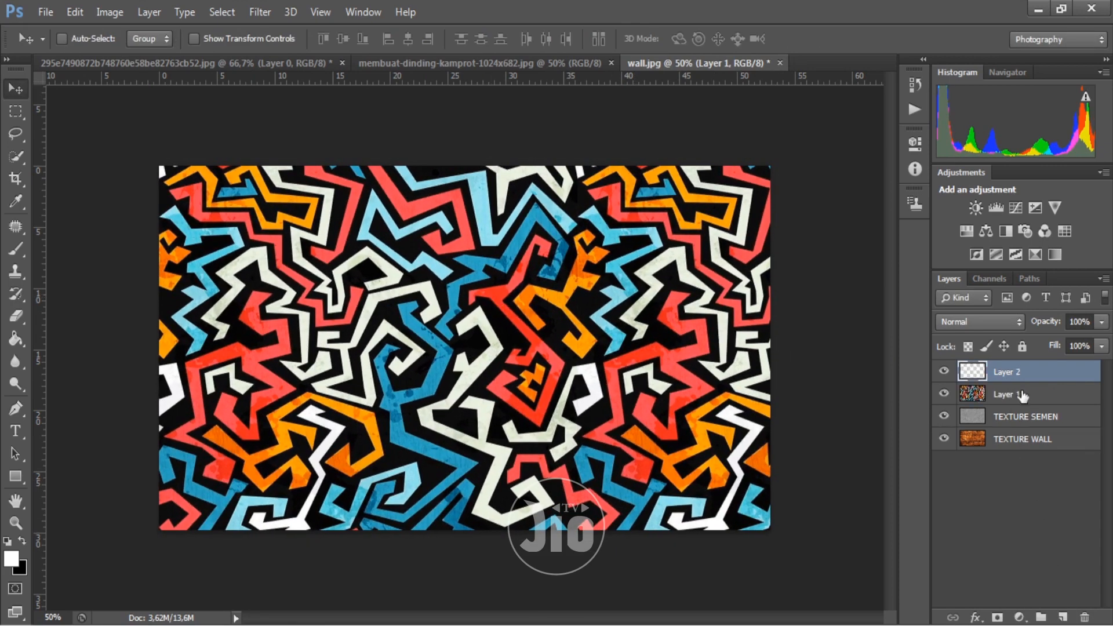
double_click(1011, 372)
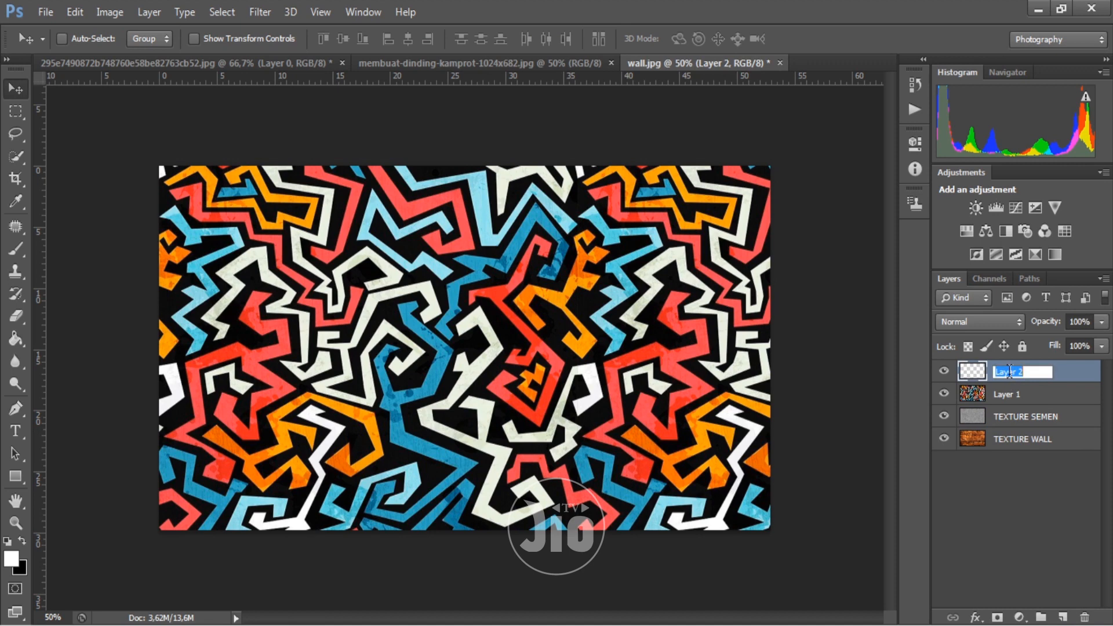
type("MADE IN")
key("Return")
Rename the graffiti layer TEXTURE GRAFITI
double_click(1020, 394)
type("T")
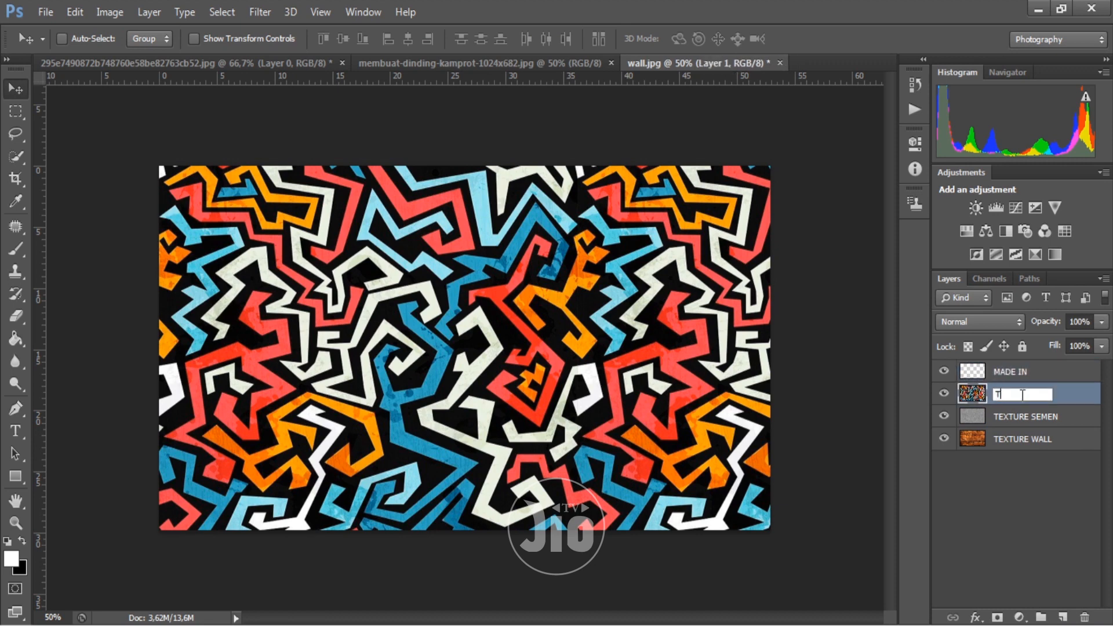
type("EXTURE GRAFITI")
key("Return")
Select the MADE IN layer and hide the TEXTURE GRAFITI, TEXTURE SEMEN and TEXTURE WALL layers
left_click(1019, 372)
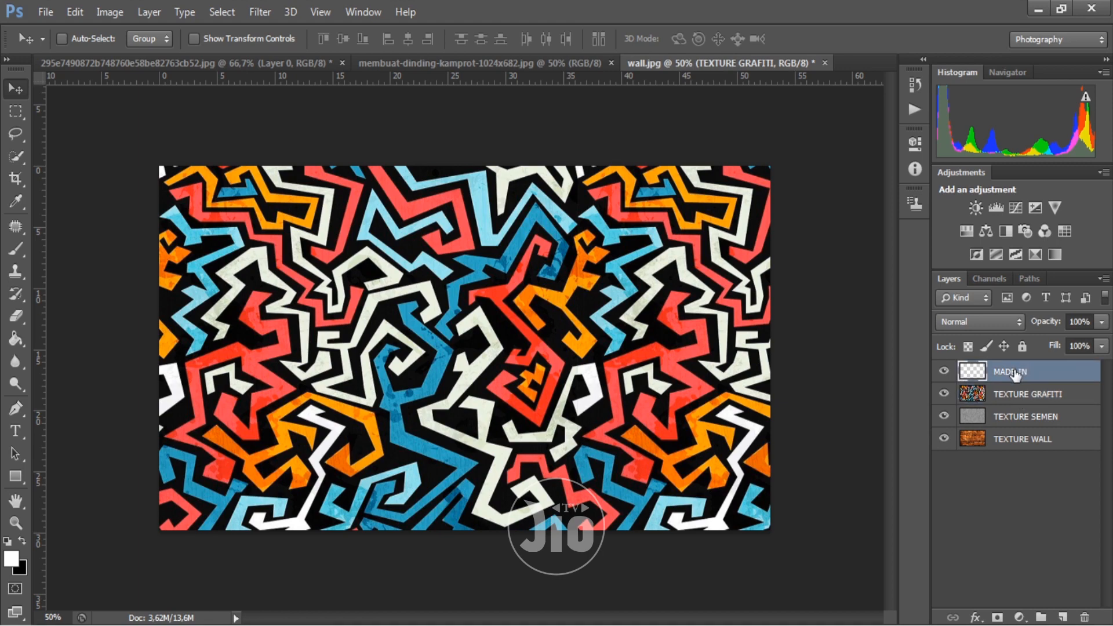
left_click(943, 394)
left_click(943, 416)
left_click(943, 438)
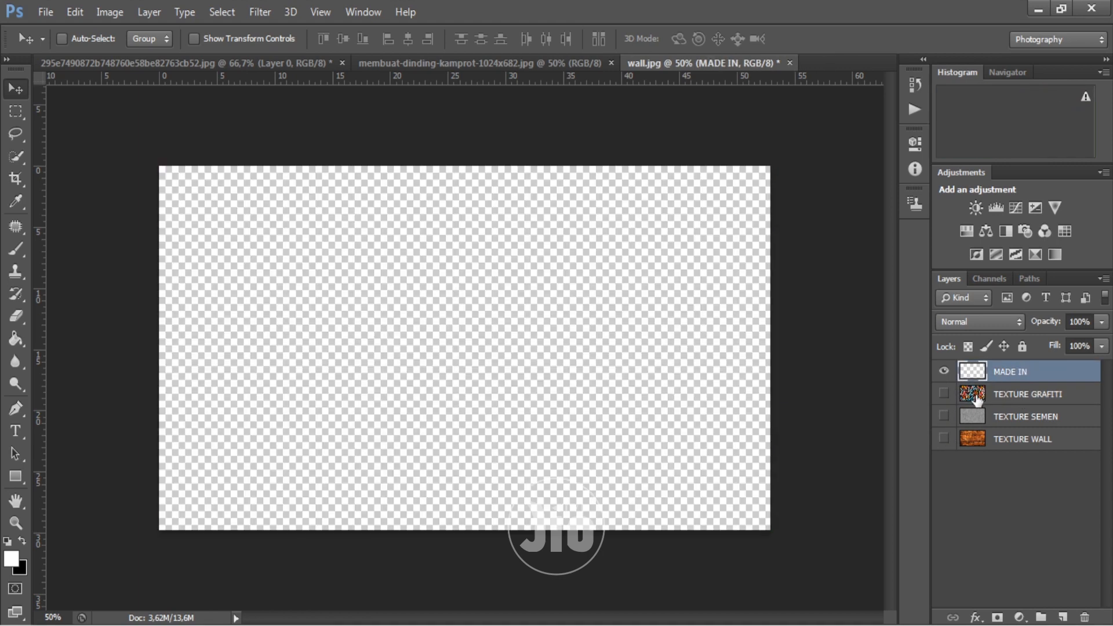
Fill the MADE IN layer with a linear gradient from the Spectrum preset, running nearly horizontally across the canvas
left_click(15, 345)
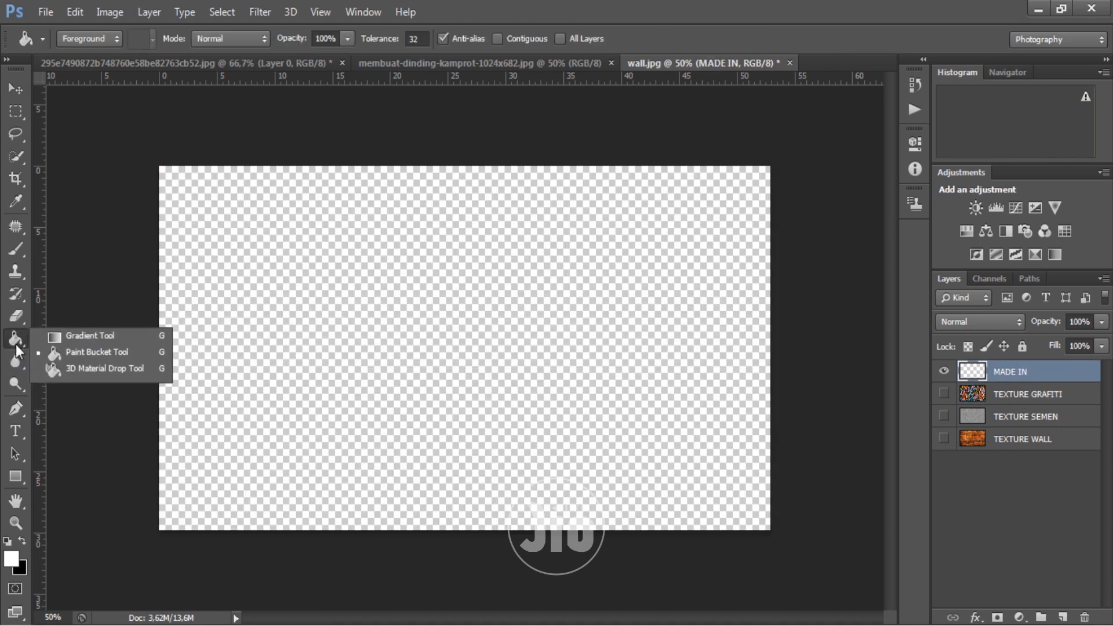
left_click(50, 340)
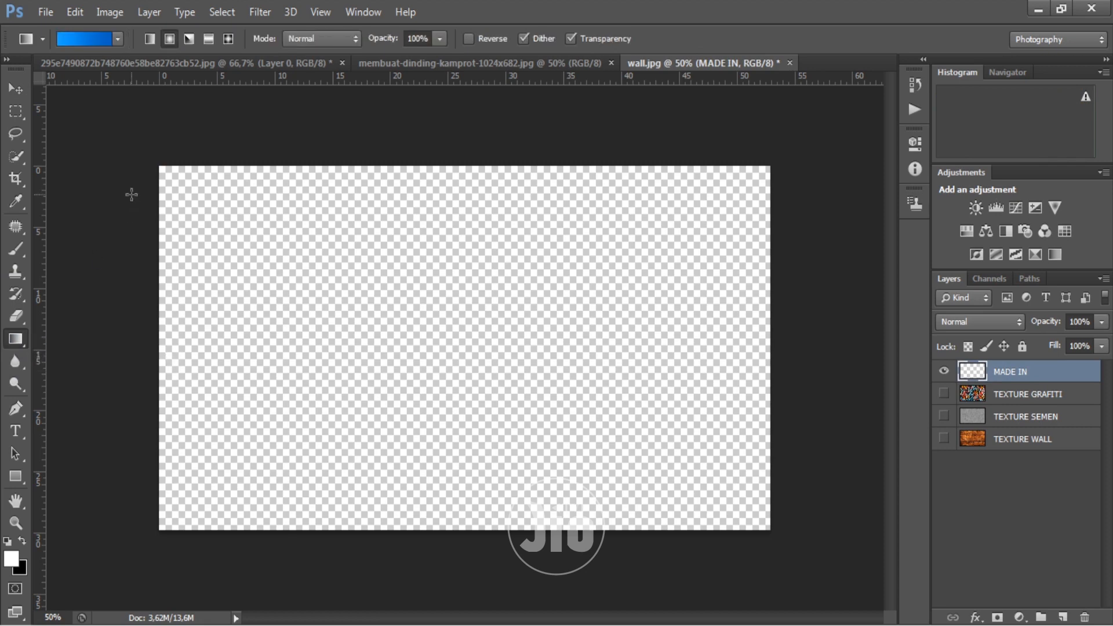
left_click(99, 39)
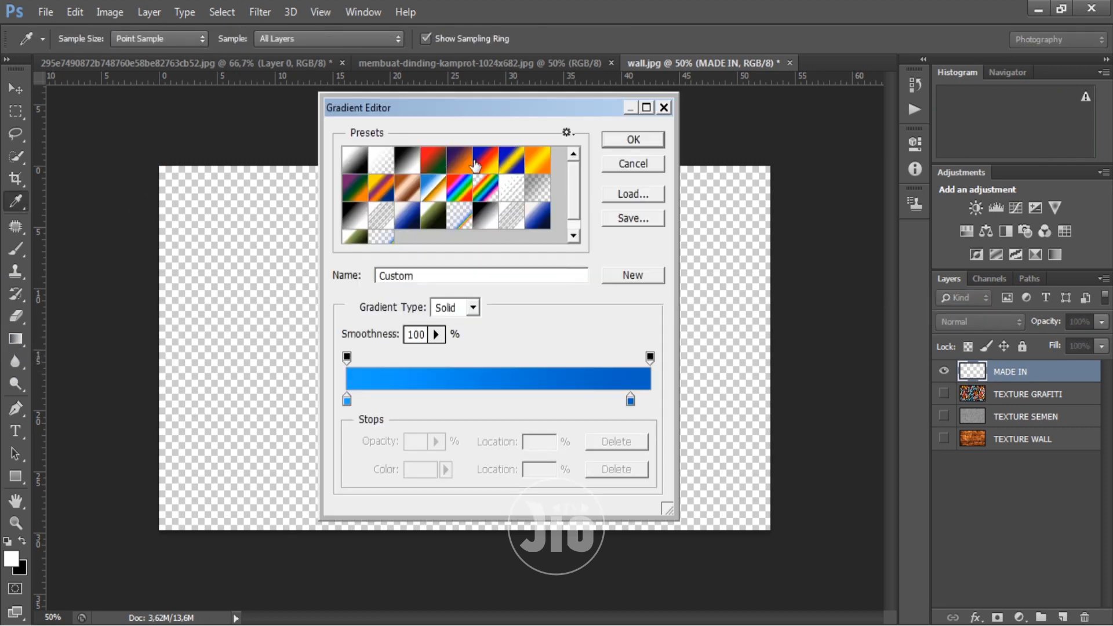
left_click(459, 188)
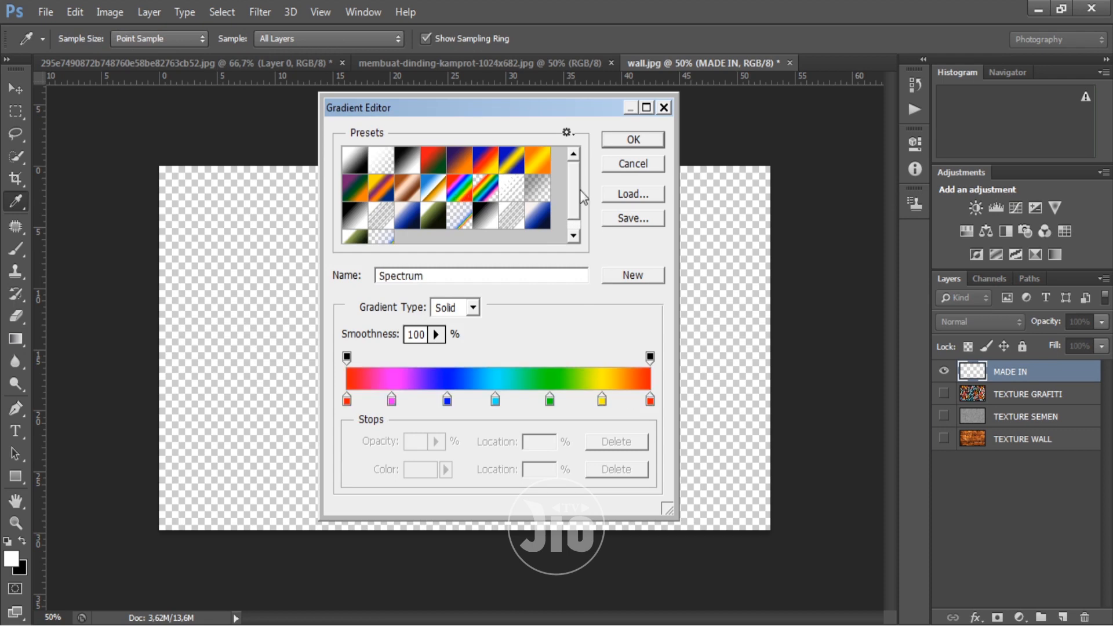
left_click(631, 141)
left_click_drag(181, 341, 719, 330)
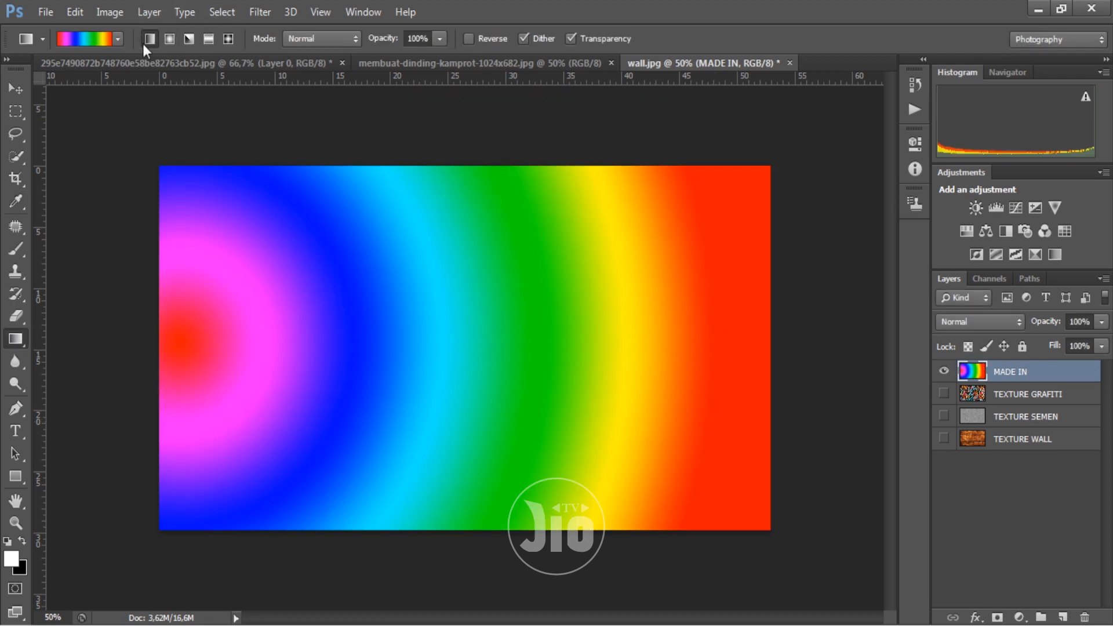
left_click_drag(249, 301, 728, 313)
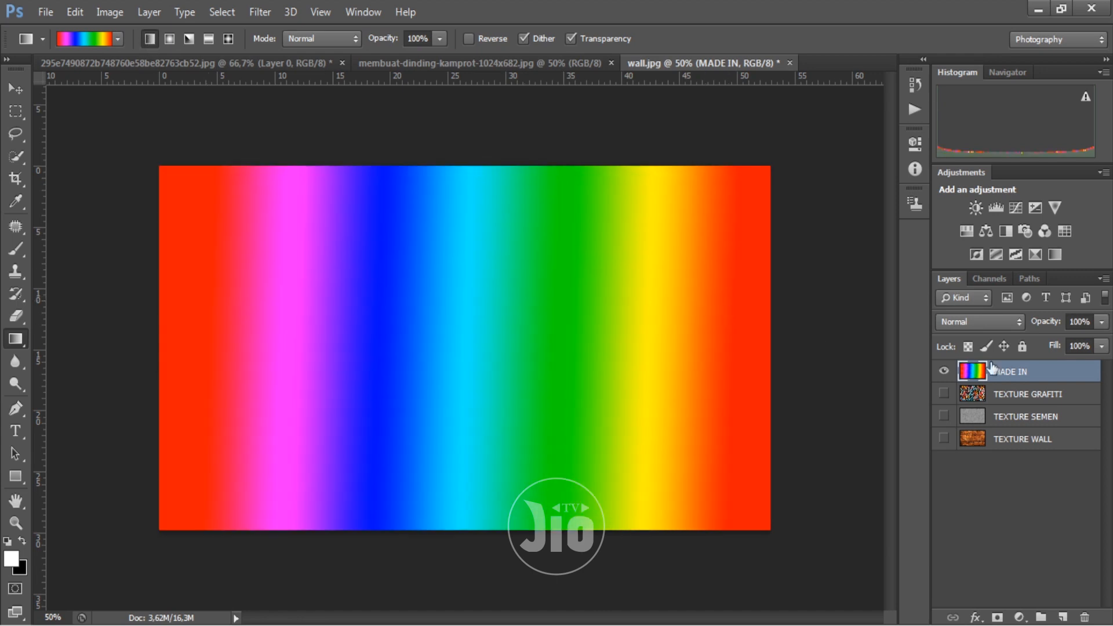
Show the three hidden texture layers again and rename the spectrum gradient layer RAINBOW
left_click(943, 393)
left_click(943, 417)
left_click(944, 439)
double_click(1017, 372)
type("RAI")
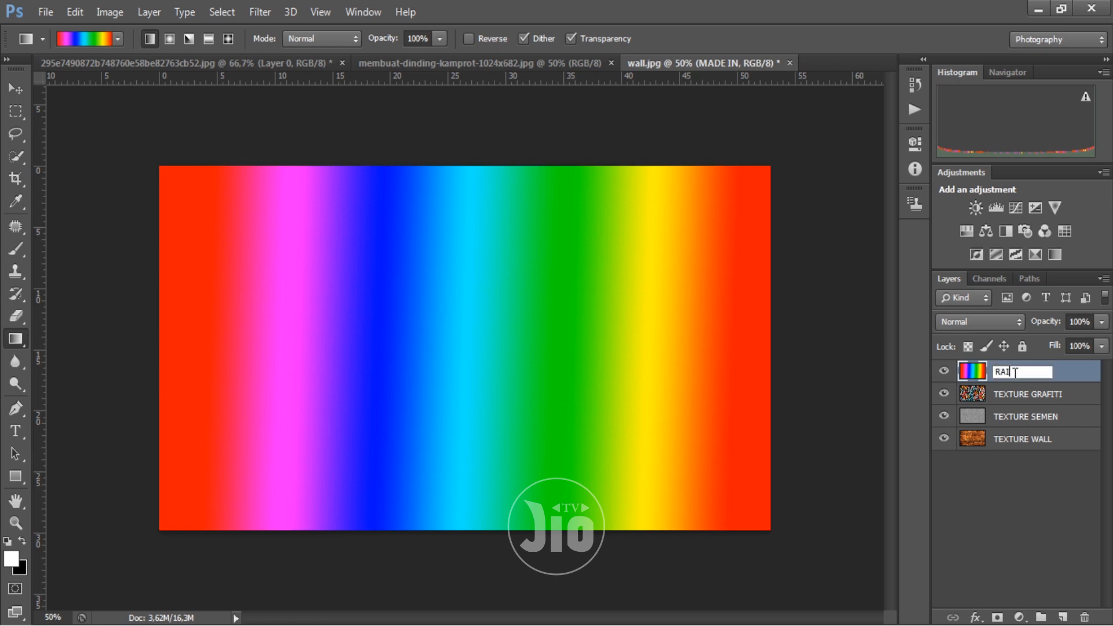
type("NBOW")
key("Return")
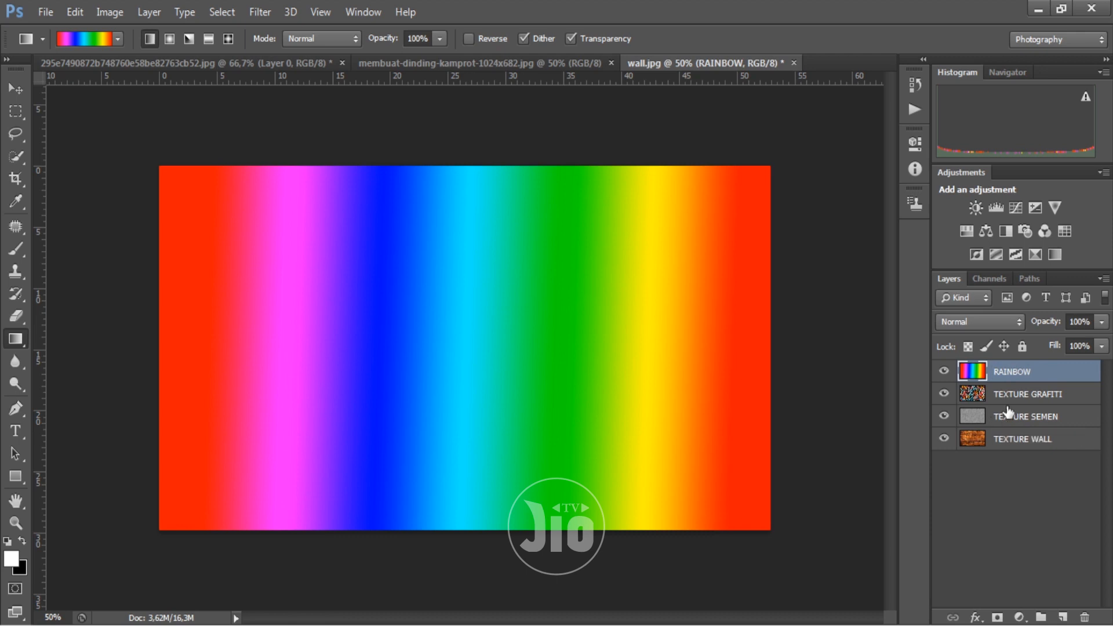
Add the horizontal text JIO TV in white 55 pt Arial Black above the RAINBOW layer
left_click(16, 432)
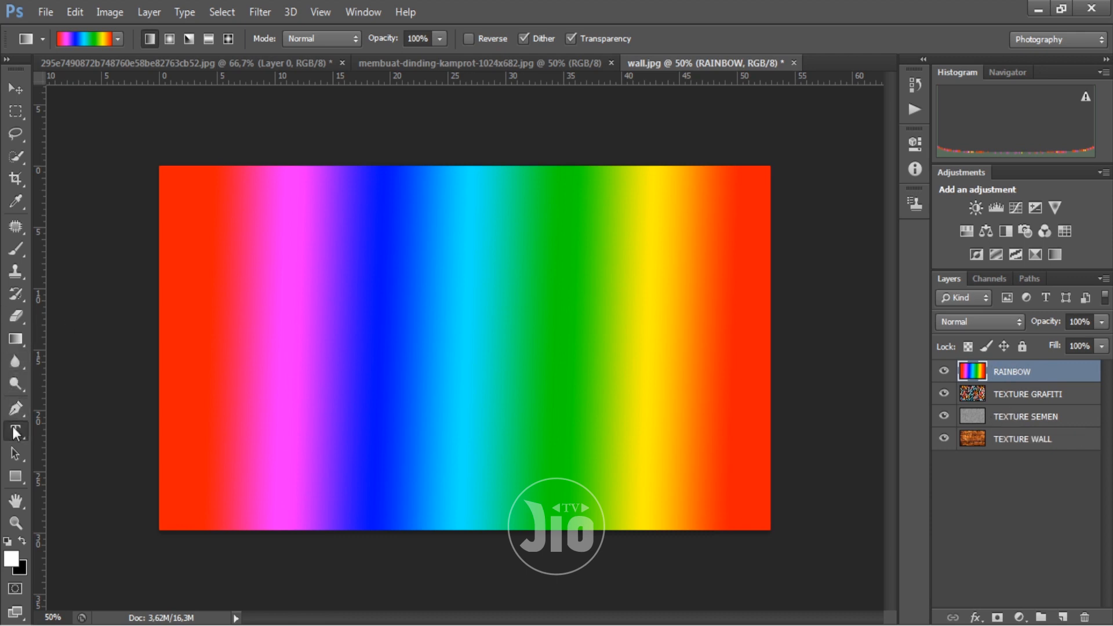
left_click_drag(15, 432, 52, 433)
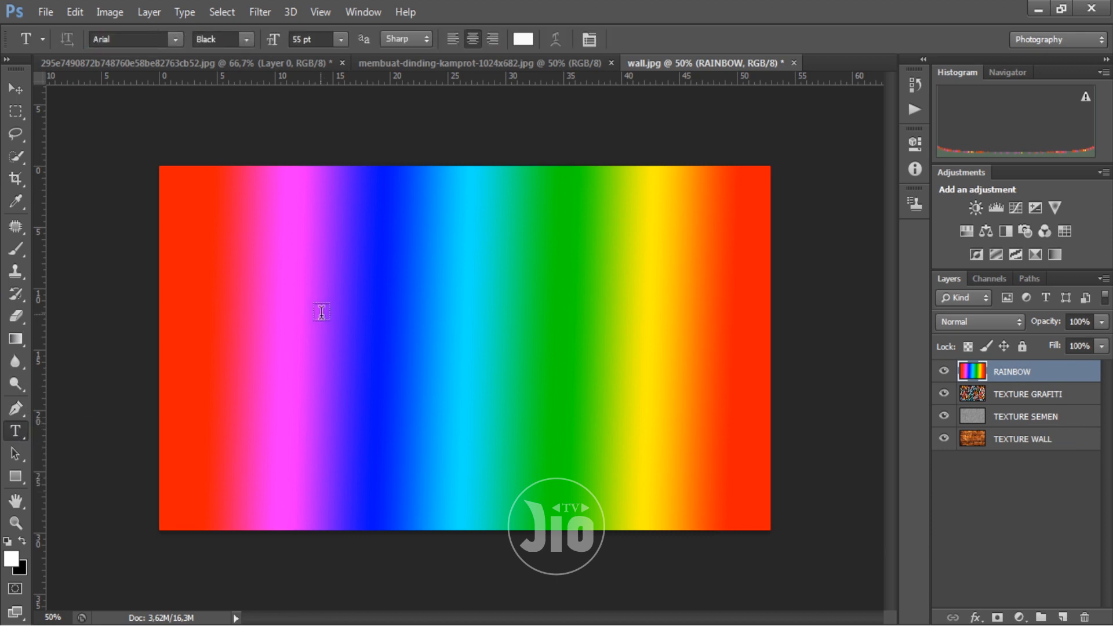
left_click(520, 333)
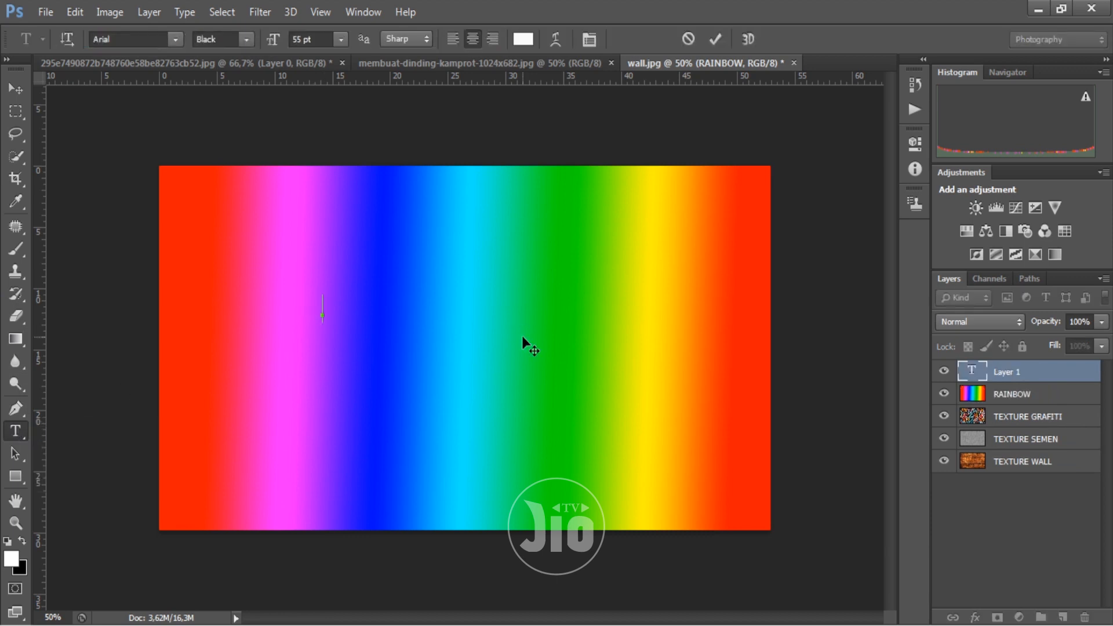
type("JIO TV")
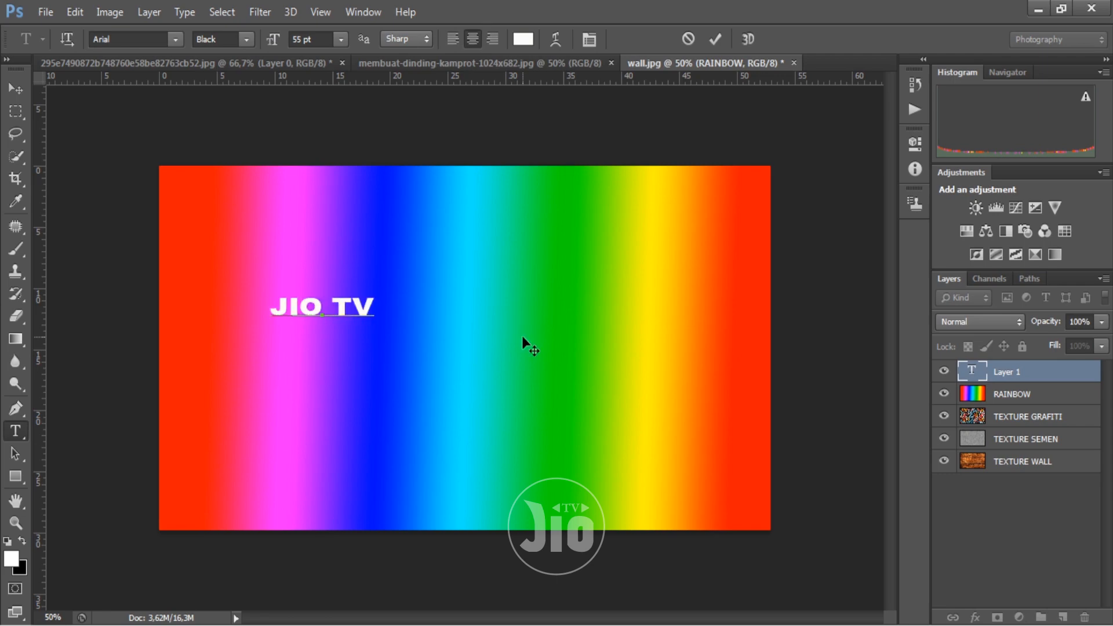
key("ctrl+a")
left_click(176, 40)
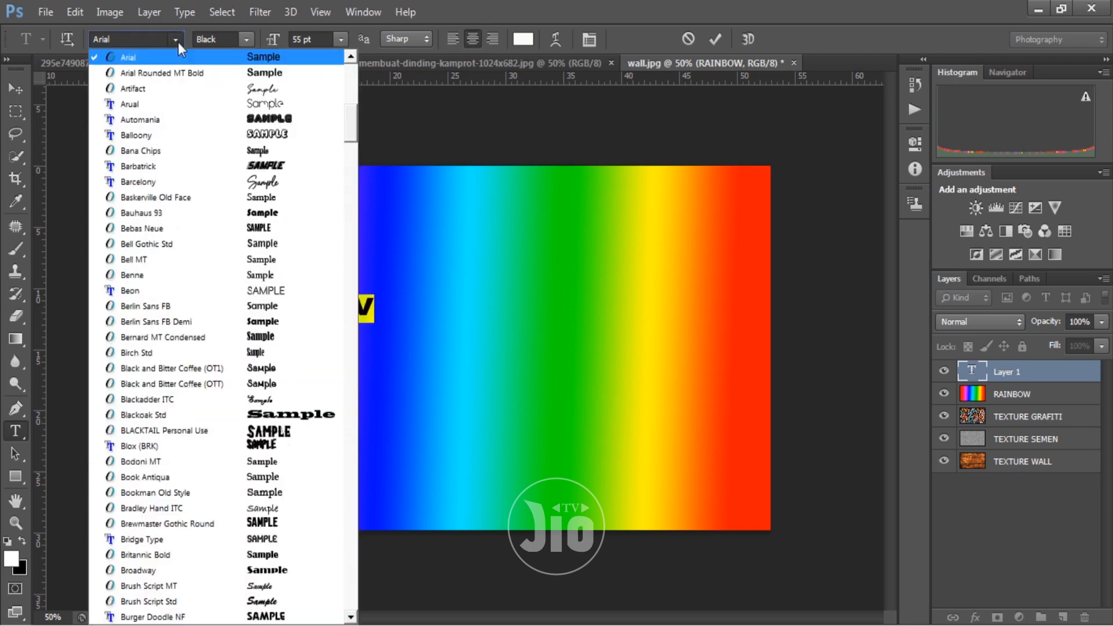
left_click(176, 40)
left_click(245, 41)
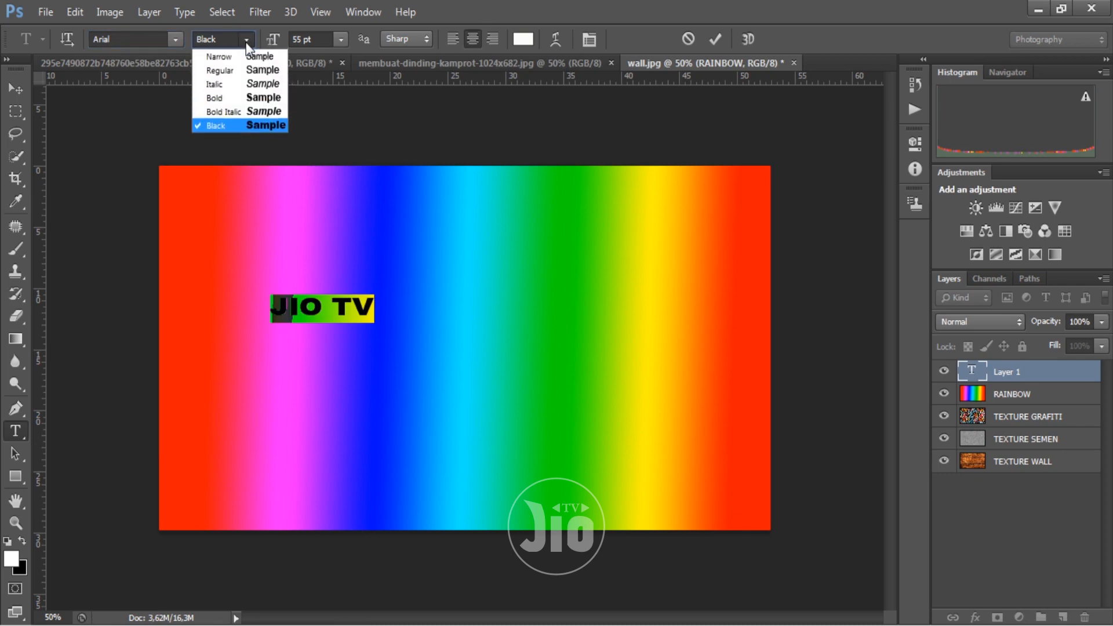
left_click(246, 124)
Enlarge the JIO TV text to about 413% width and 506% height and move it to the middle of the canvas
left_click(20, 87)
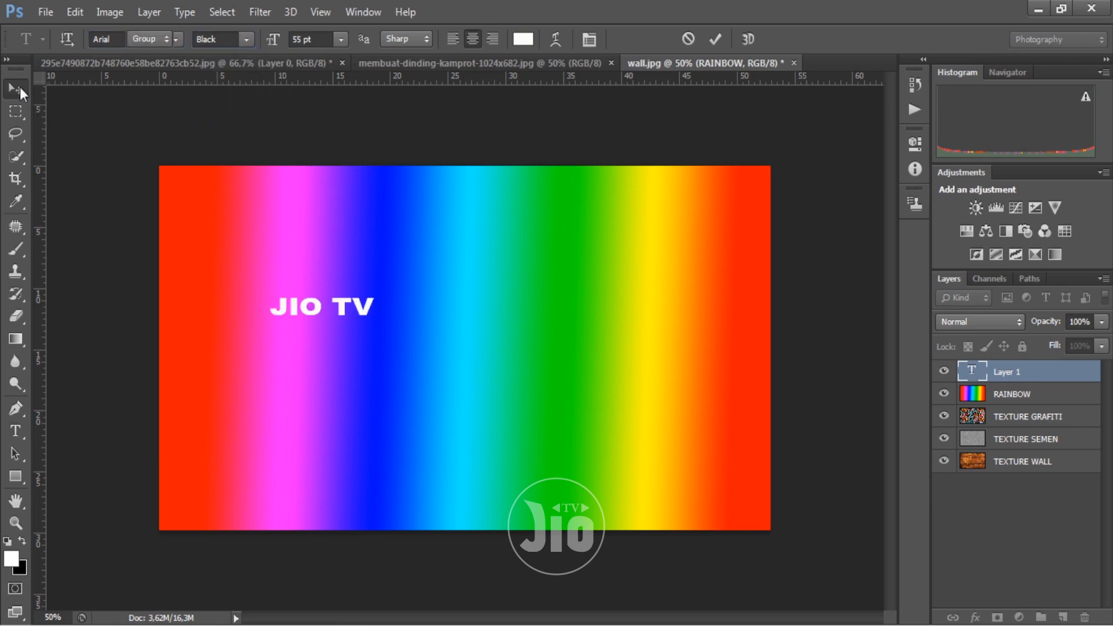
left_click_drag(363, 311, 810, 231)
key("ctrl+t")
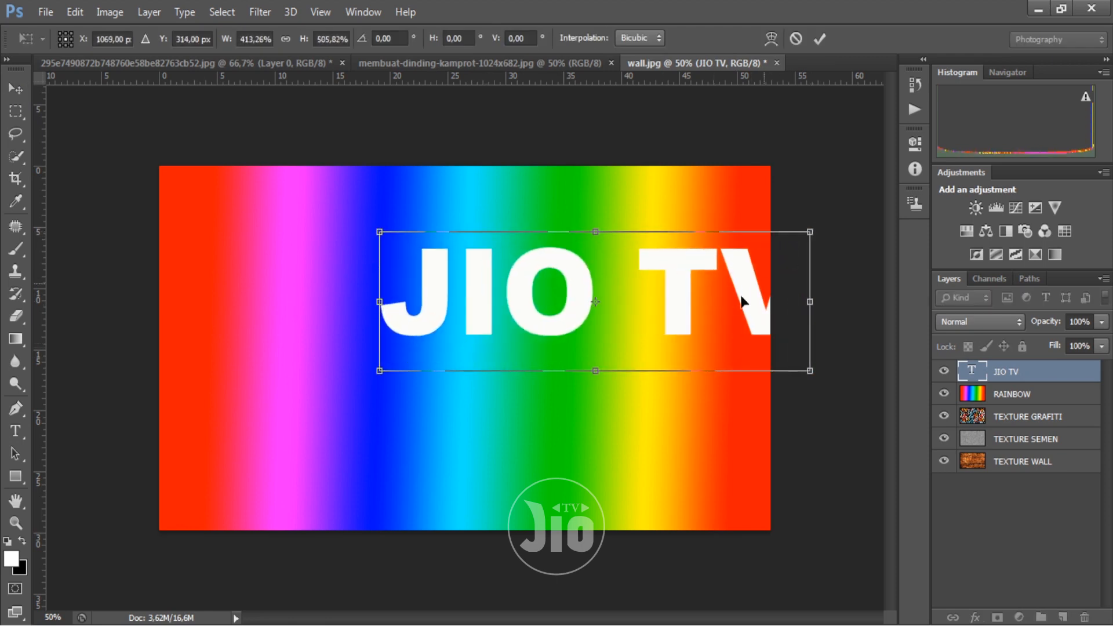
left_click_drag(742, 298, 629, 338)
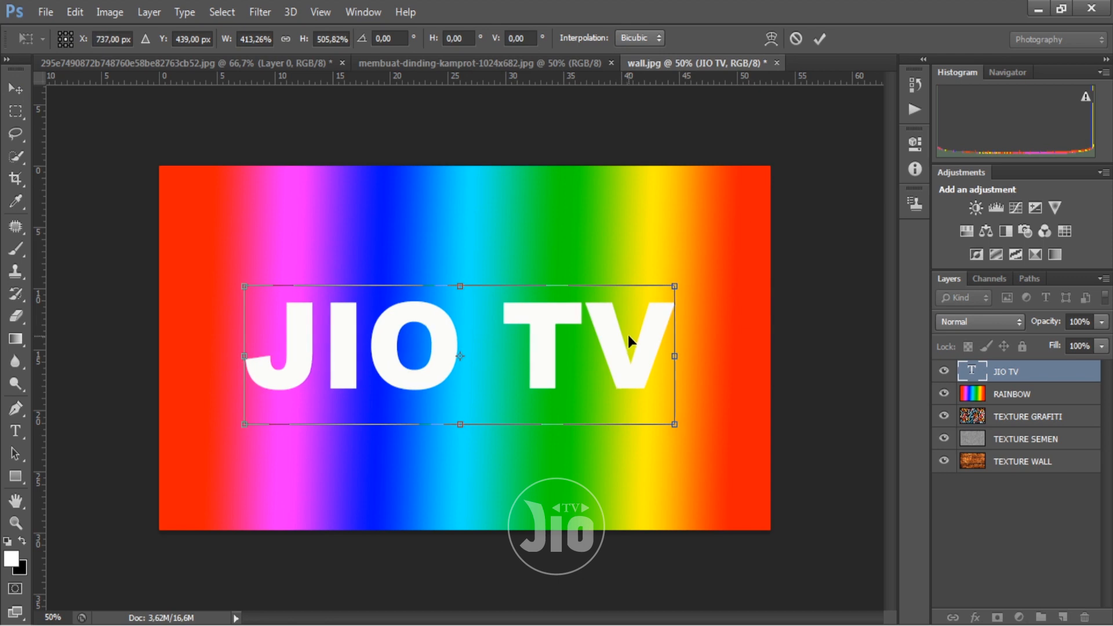
key("Return")
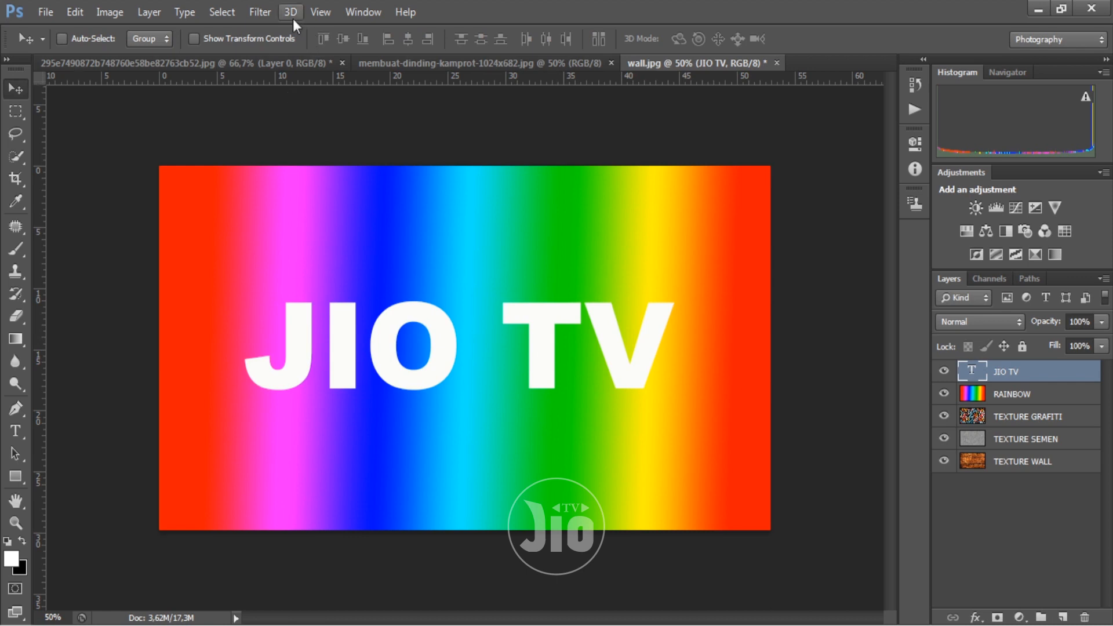
Review the VRAM allowance and the ray tracer's high quality threshold in the 3D preferences
left_click(77, 16)
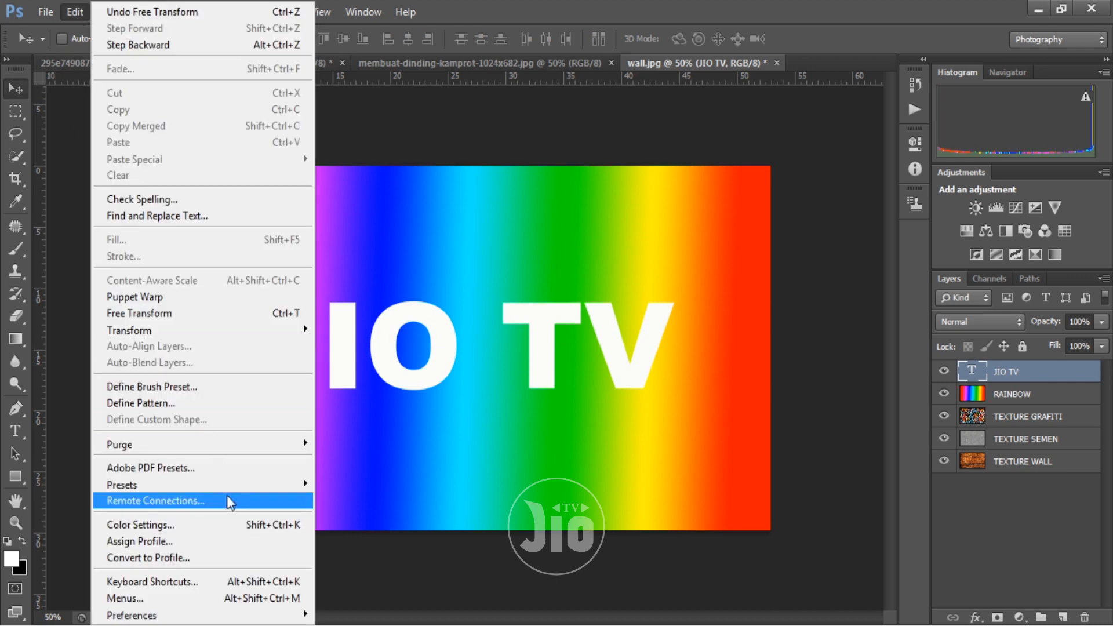
mouse_move(269, 616)
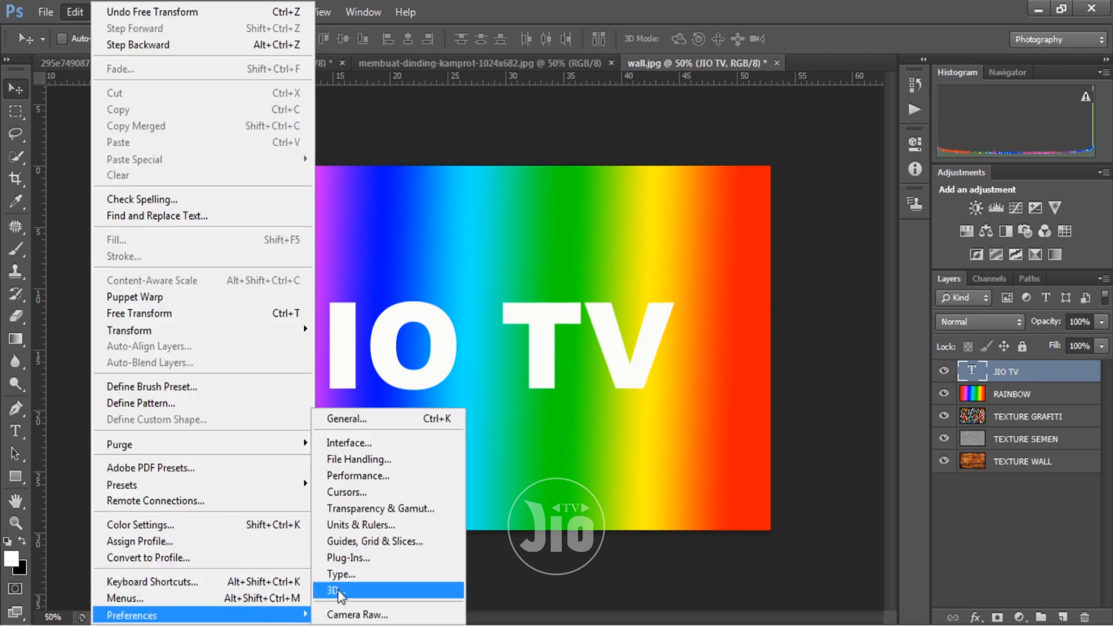
left_click(342, 597)
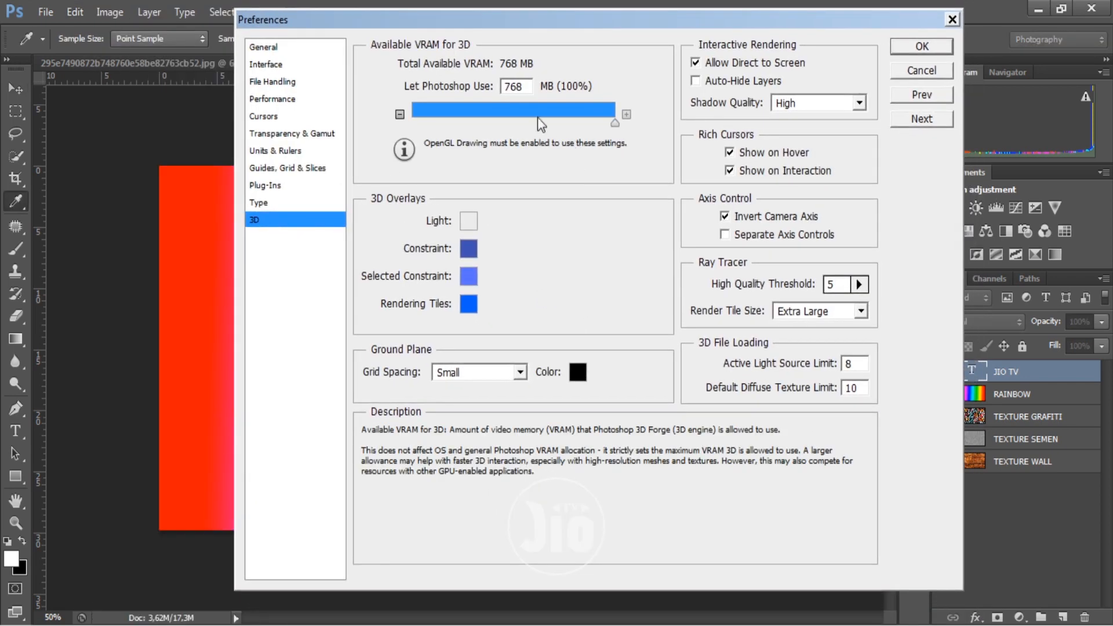
left_click_drag(529, 86, 461, 83)
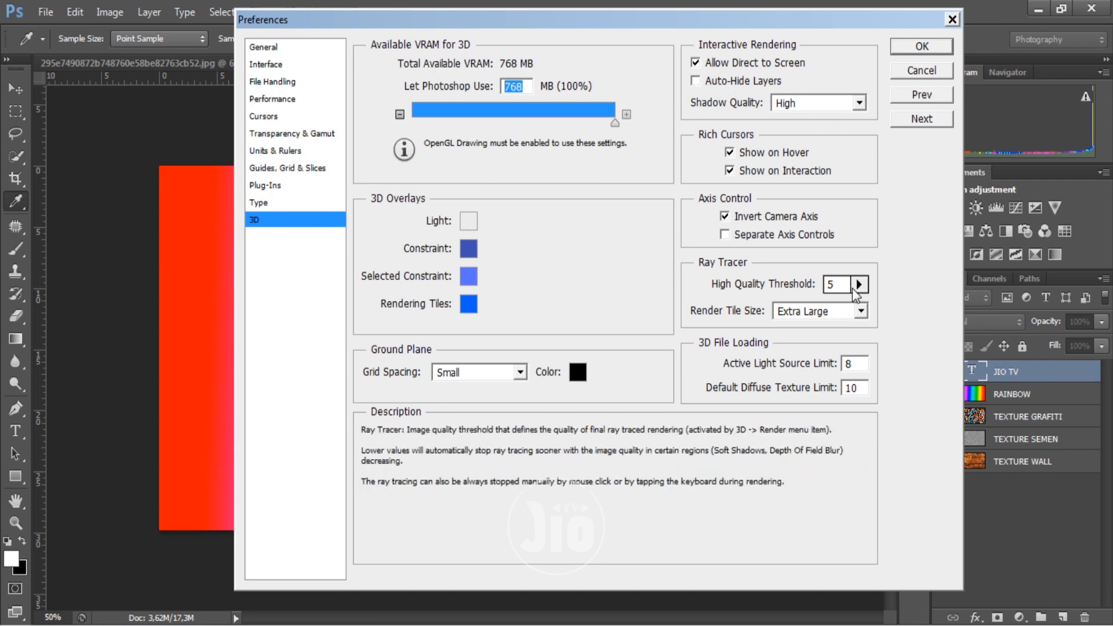
left_click(802, 288)
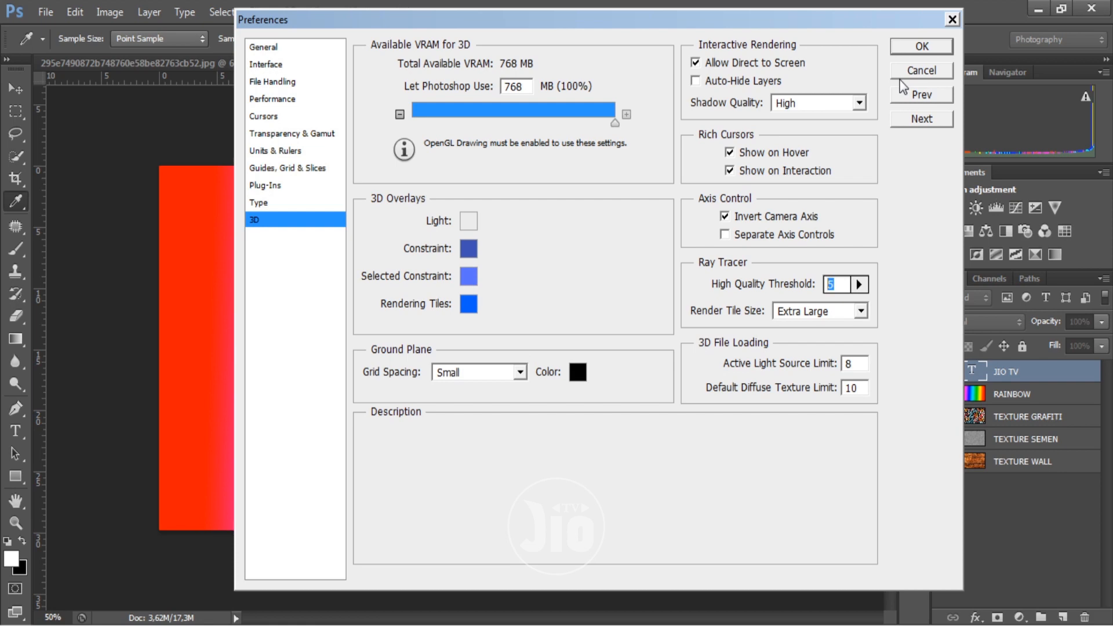
left_click(905, 50)
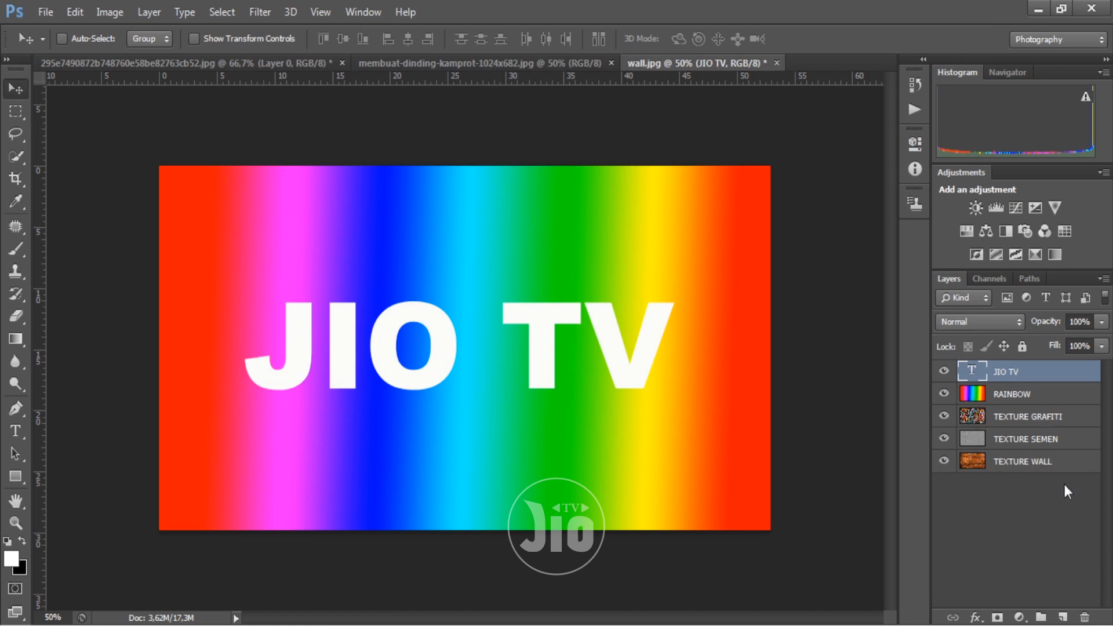
Convert the RAINBOW layer into a 3D postcard mesh and accept switching to the 3D workspace
left_click(1010, 397)
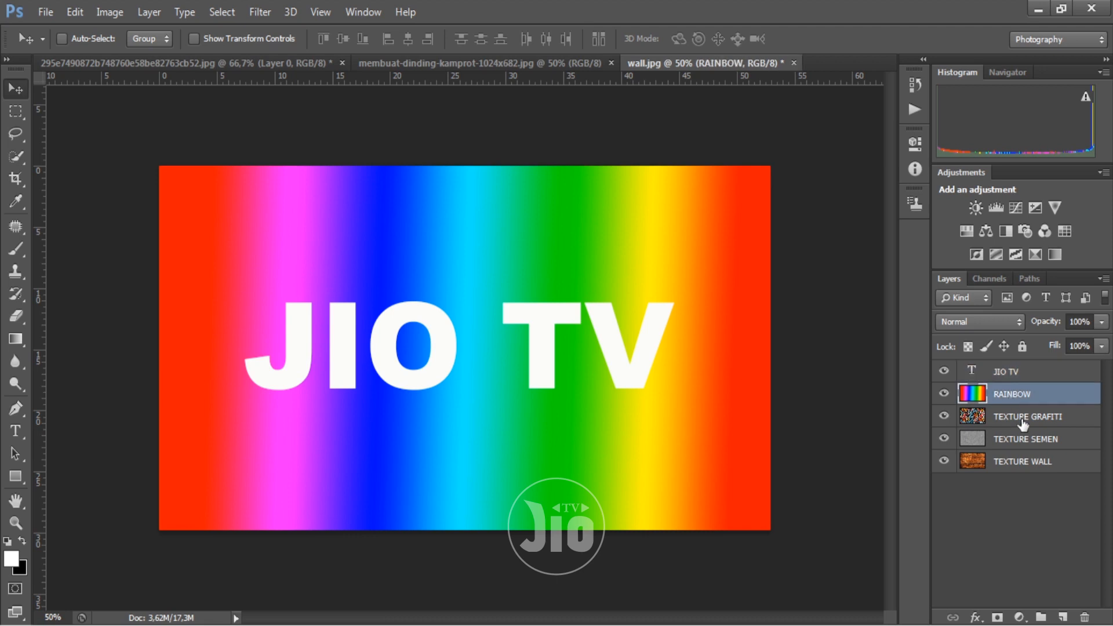
left_click(1022, 424)
left_click(1023, 404)
left_click(290, 13)
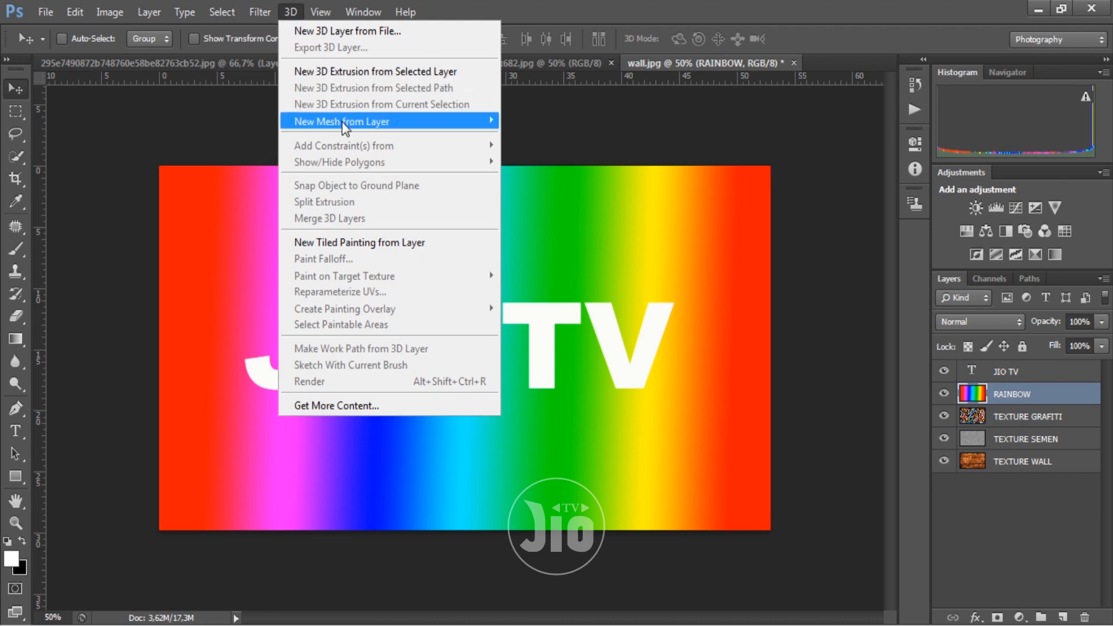
mouse_move(342, 123)
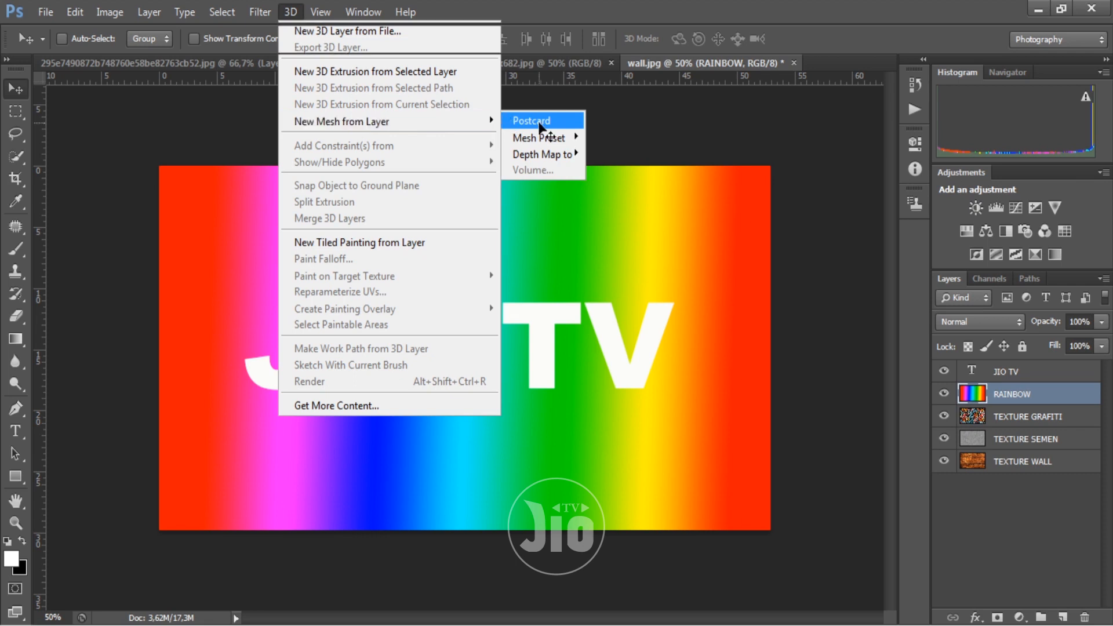
left_click(528, 128)
left_click(525, 120)
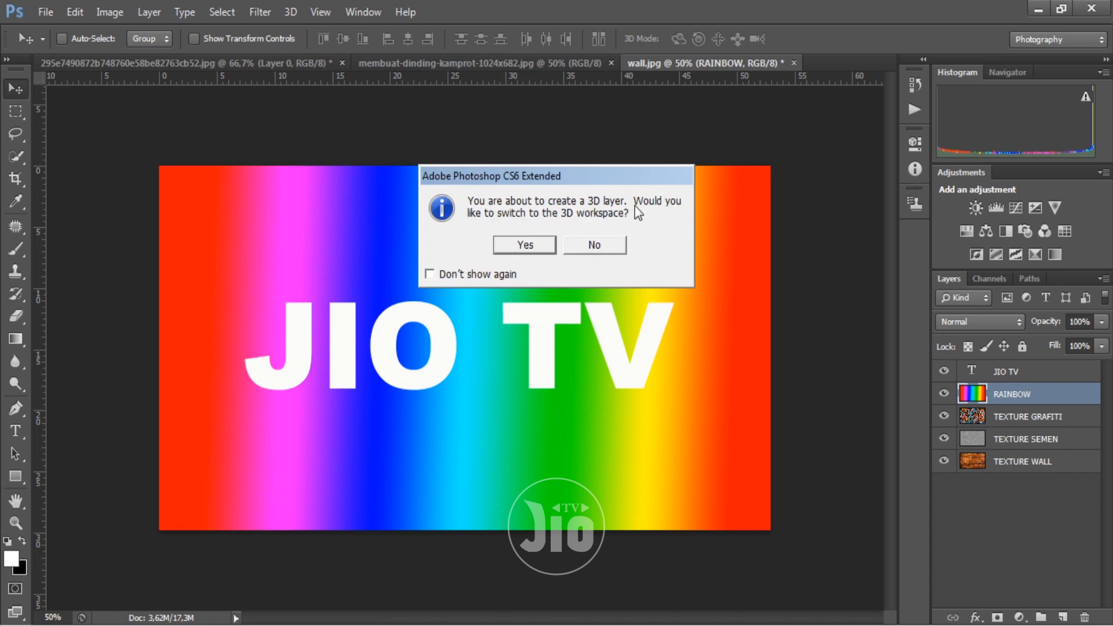
left_click(526, 246)
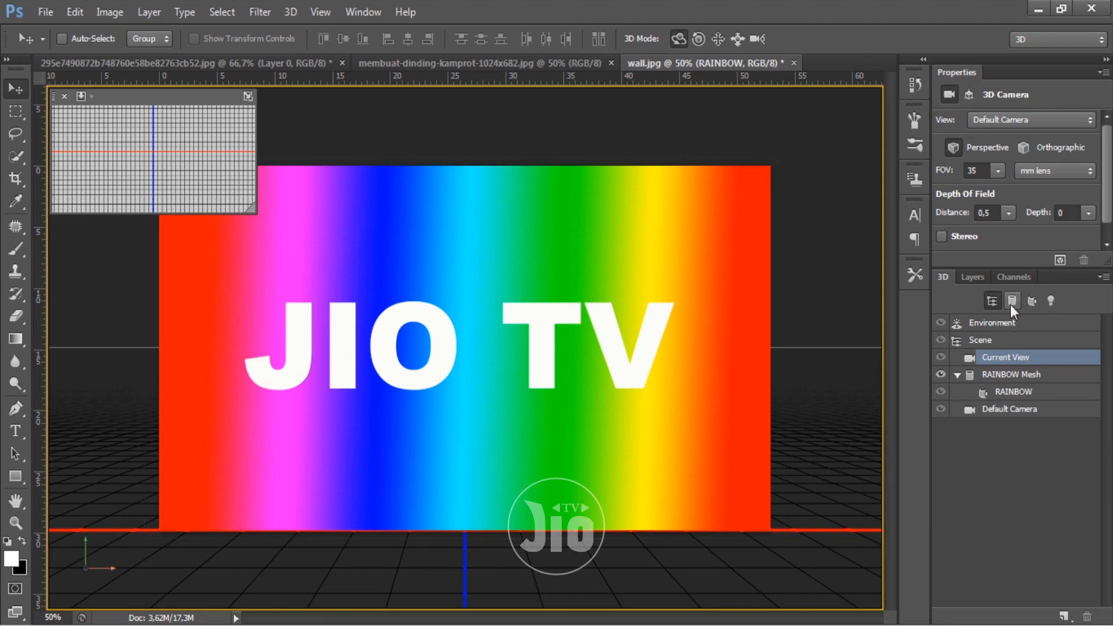
Save the RAINBOW mesh's material as a new material preset named RAINBOW and check it in the preset library
left_click(1020, 393)
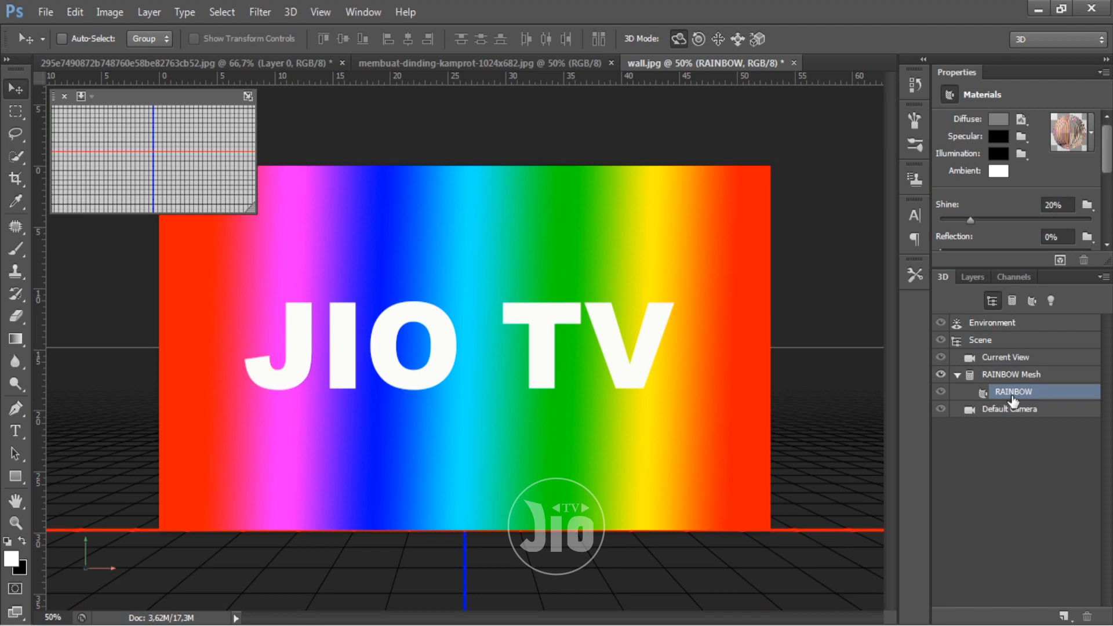
left_click(1092, 138)
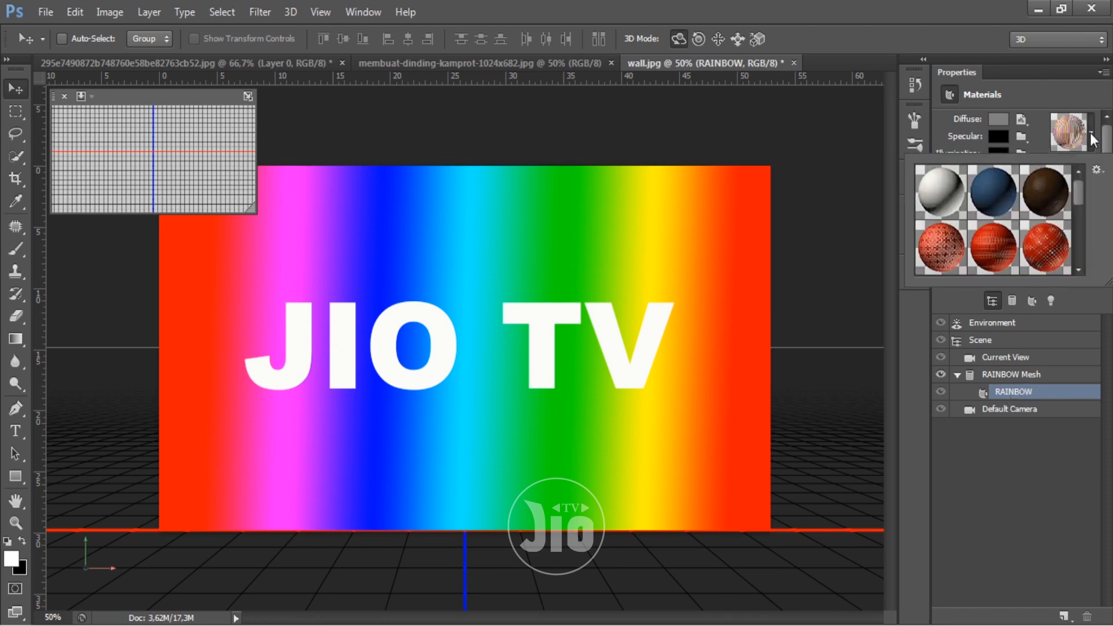
left_click(1097, 171)
left_click(1078, 185)
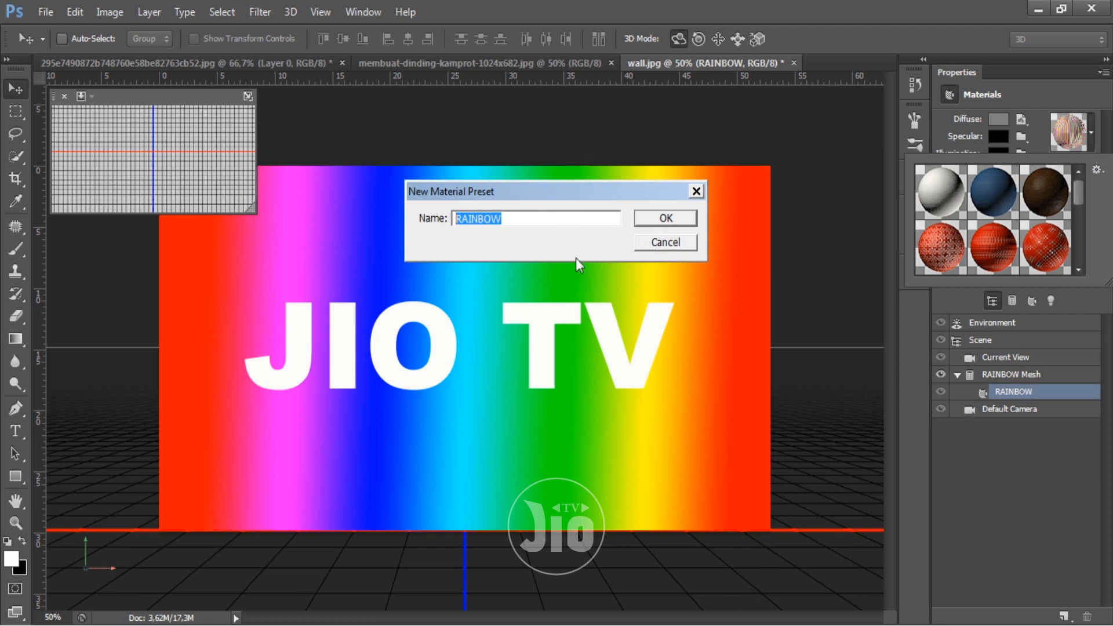
left_click(649, 223)
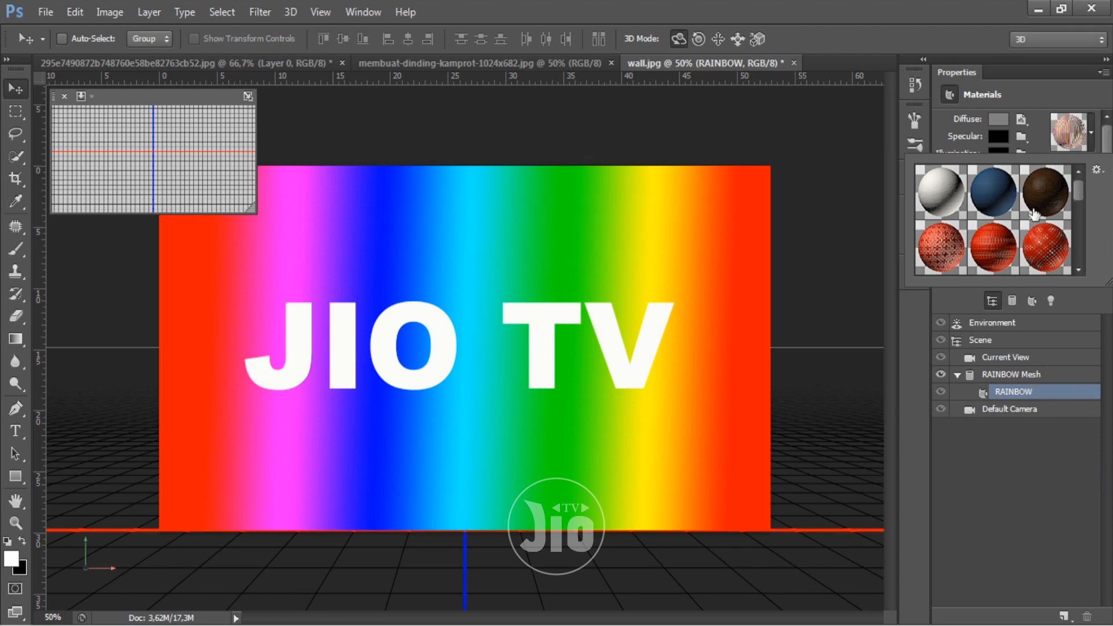
left_click_drag(1080, 193, 1080, 270)
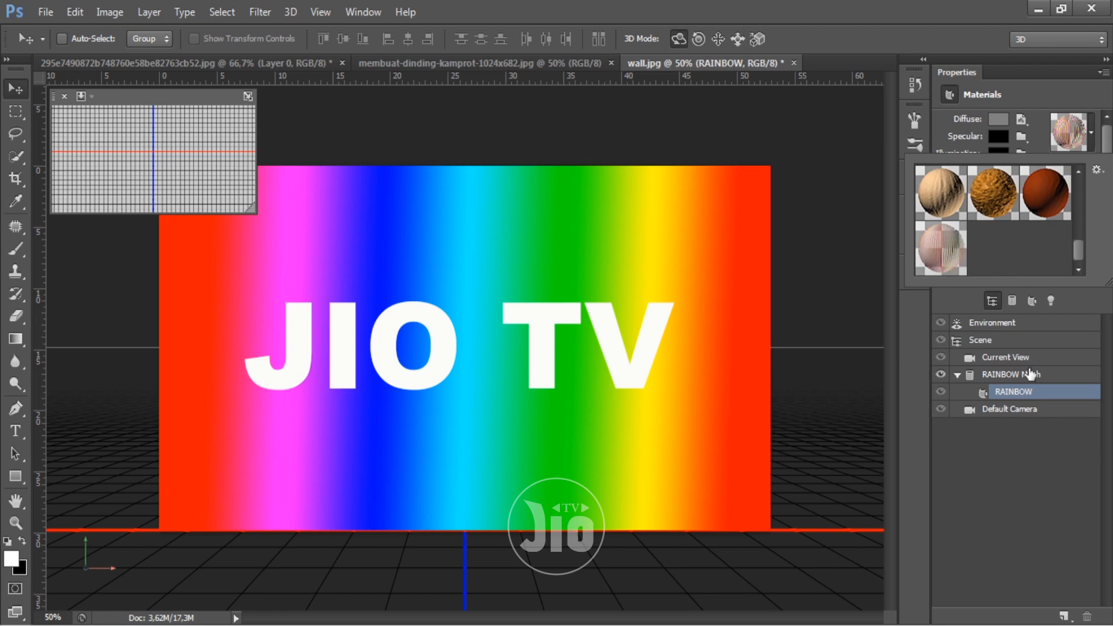
left_click(1096, 169)
left_click(1092, 130)
left_click(1092, 130)
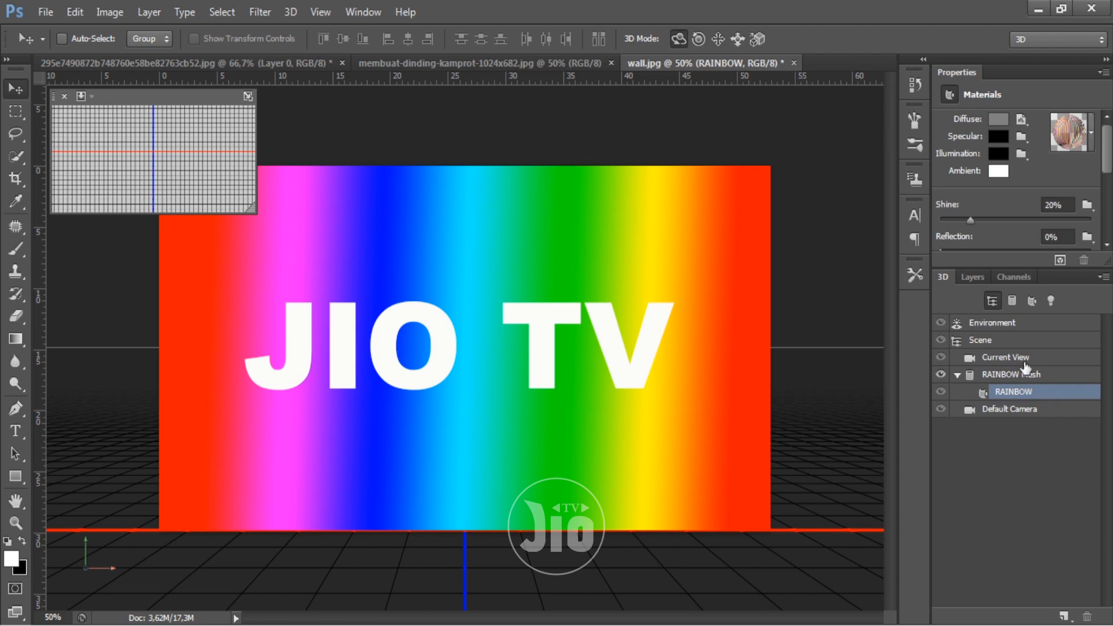
Convert the TEXTURE GRAFITI, TEXTURE SEMEN and TEXTURE WALL layers together into 3D postcard meshes
left_click(970, 279)
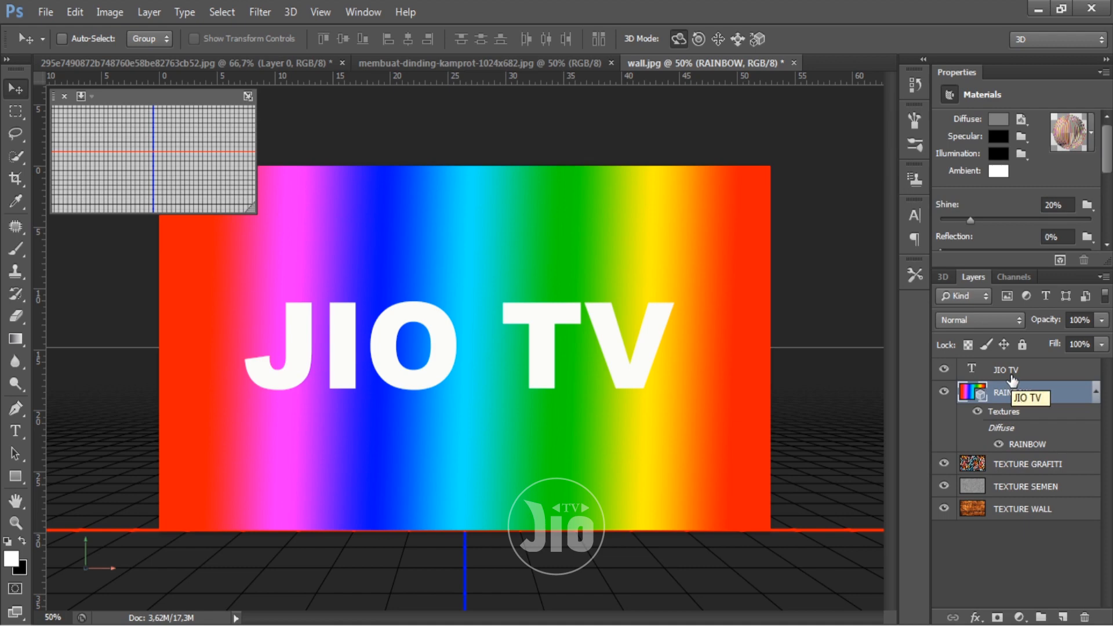
left_click(1017, 487)
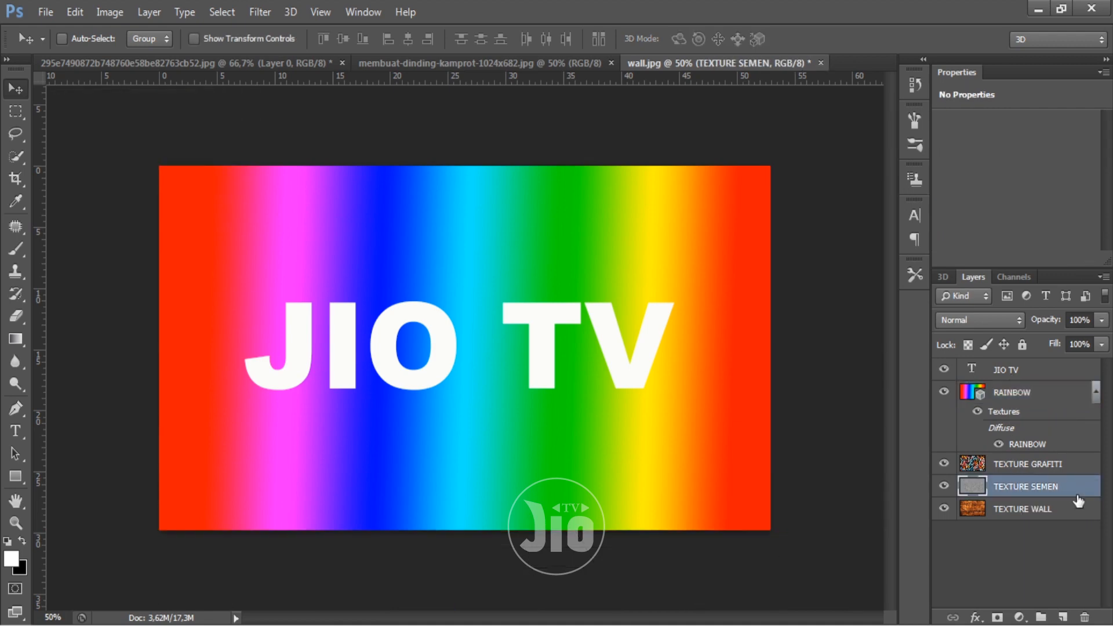
left_click(1004, 465)
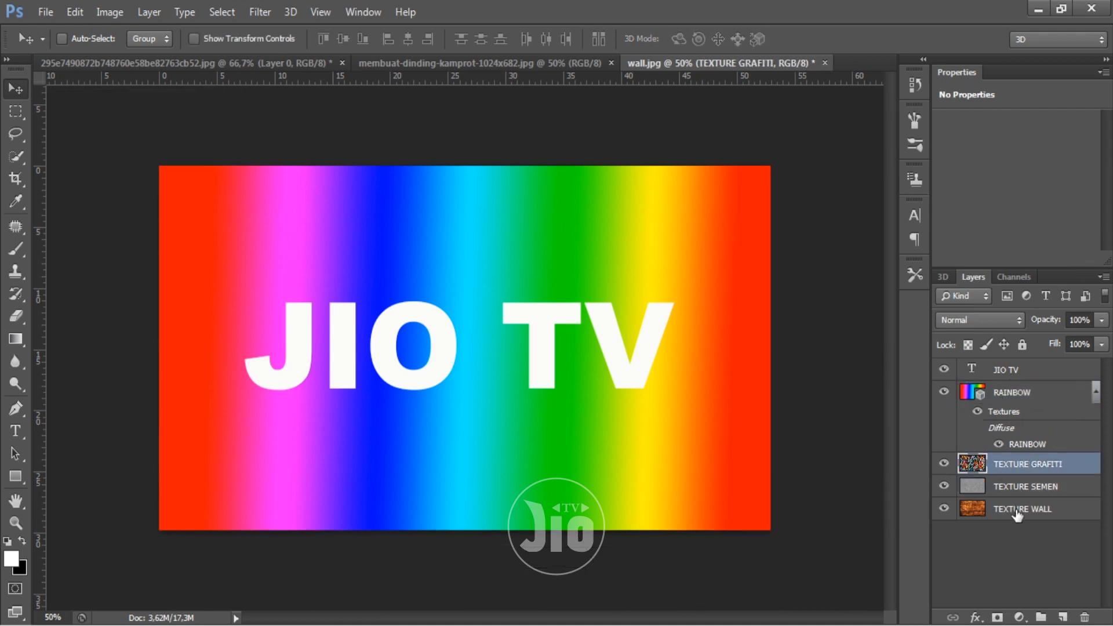
left_click(1017, 510, "shift")
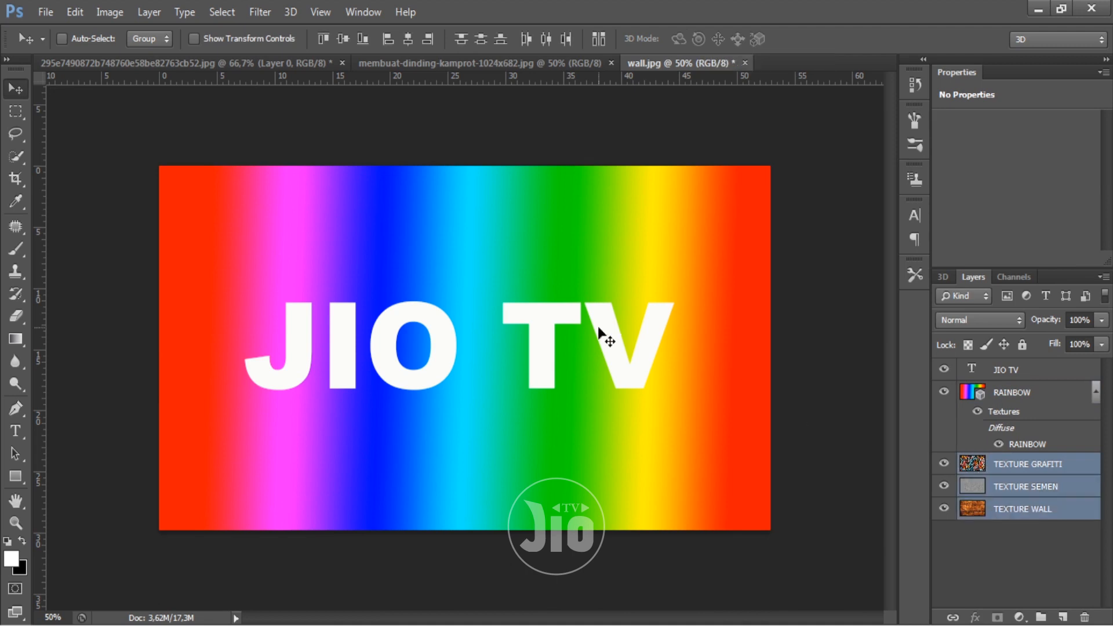
left_click(291, 15)
mouse_move(341, 124)
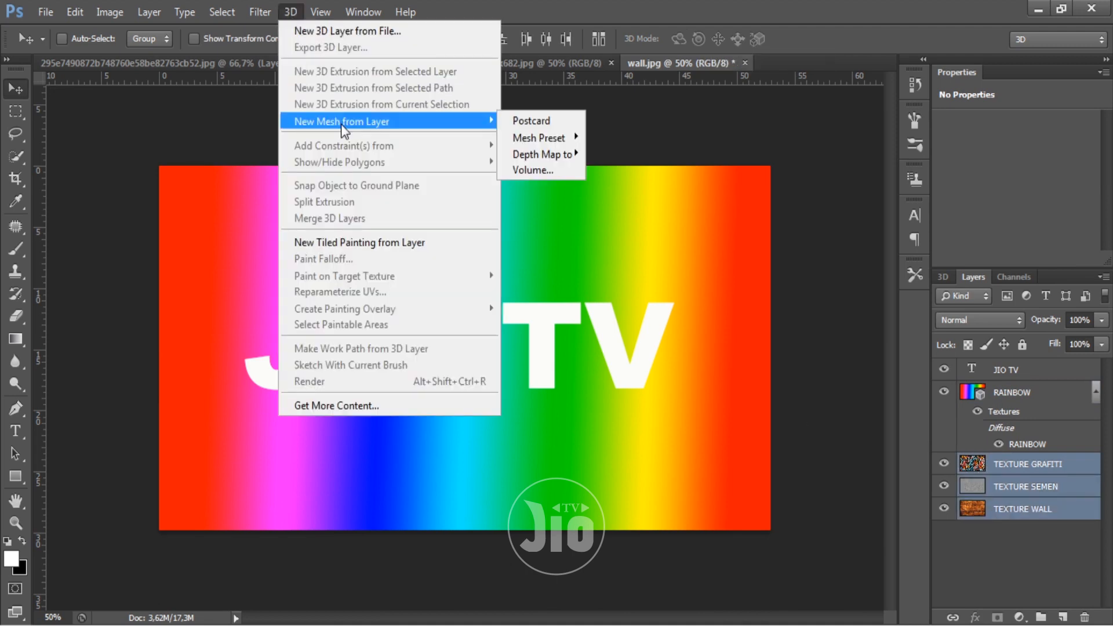
left_click(525, 121)
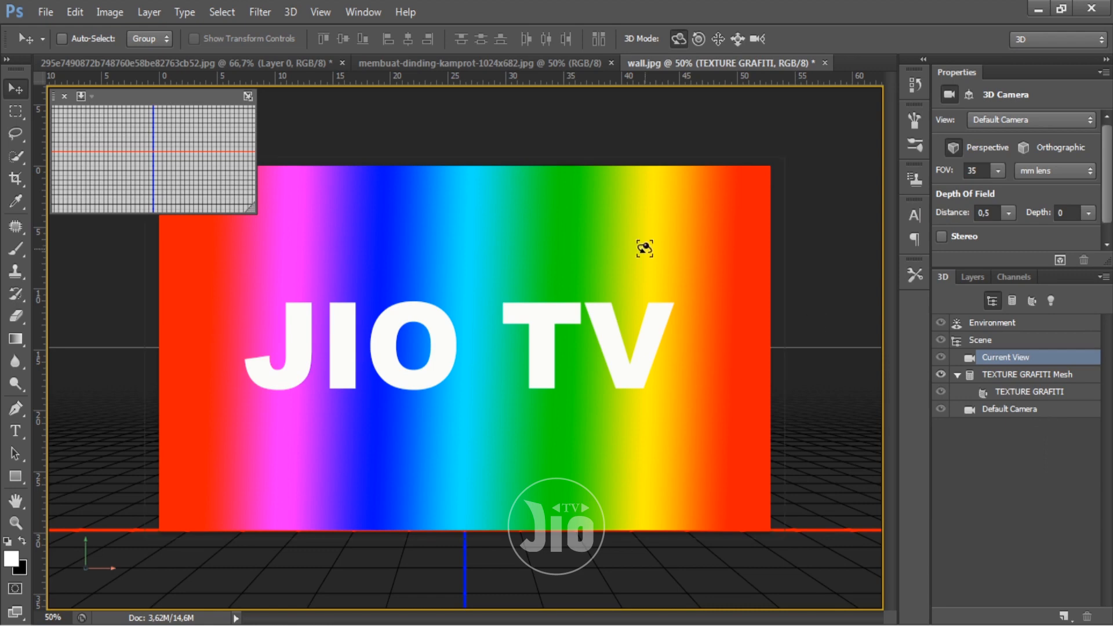
Save the TEXTURE GRAFITI mesh's material as a new preset in the material library
left_click(1013, 392)
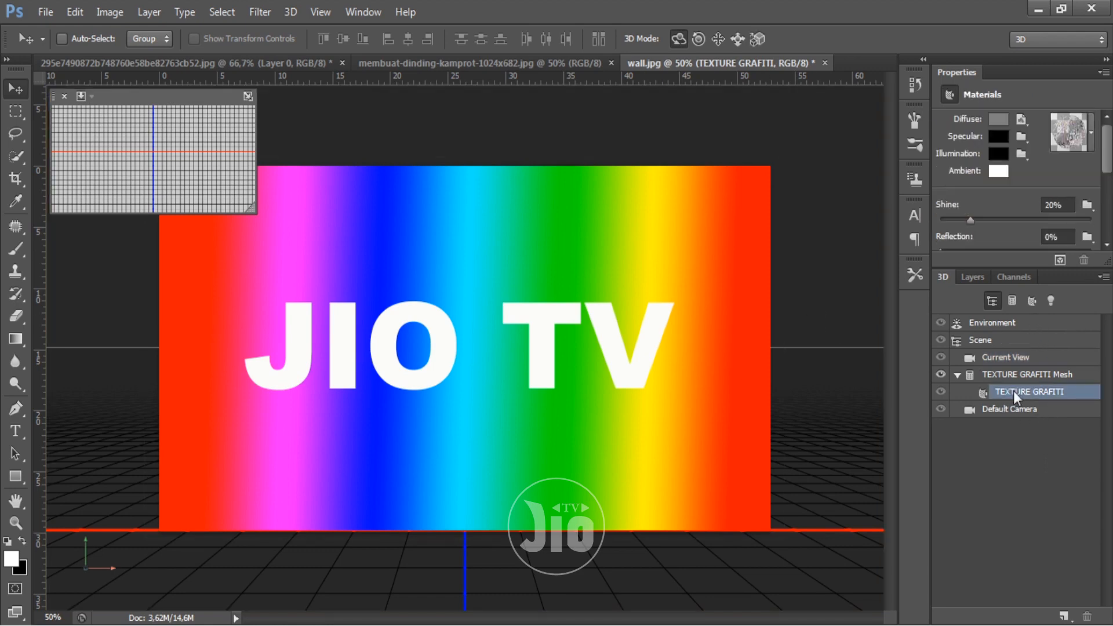
left_click(1091, 132)
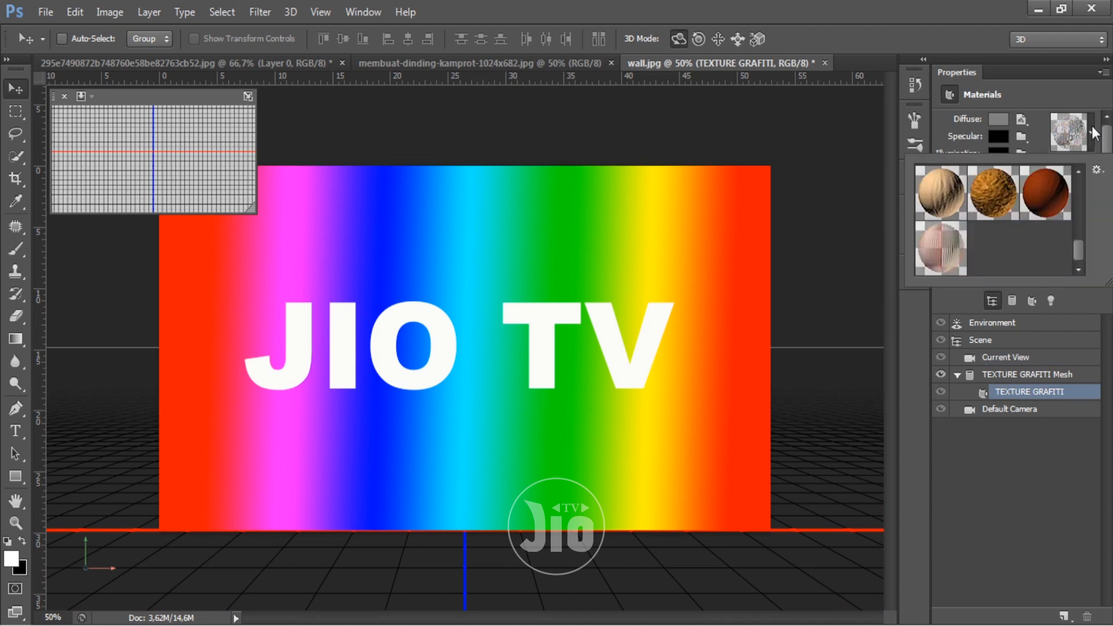
left_click(1097, 170)
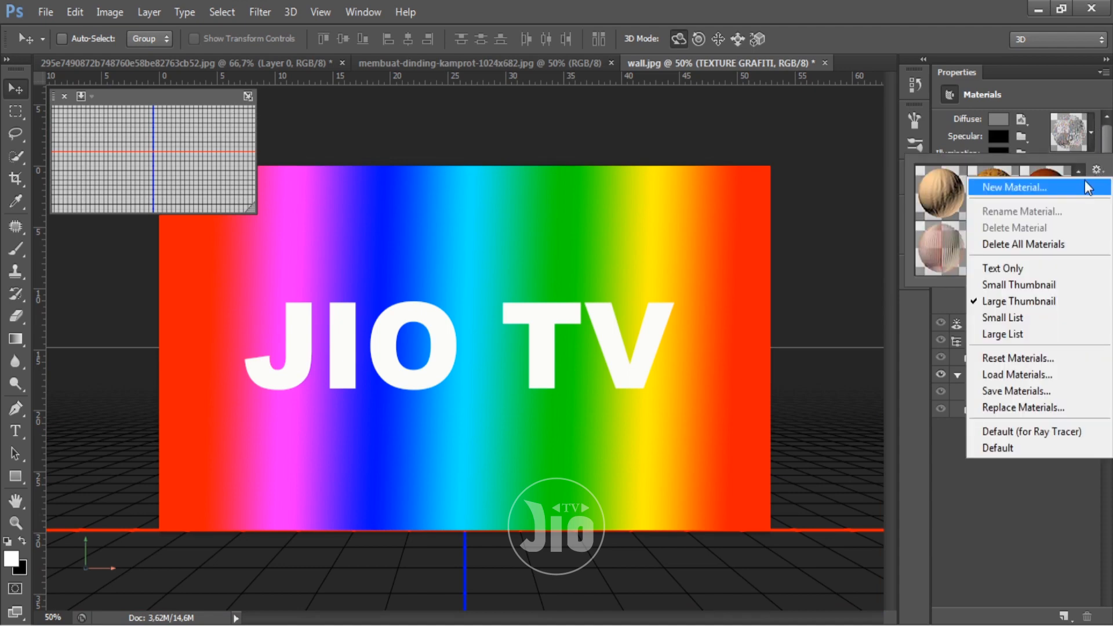
left_click(1020, 187)
left_click(650, 221)
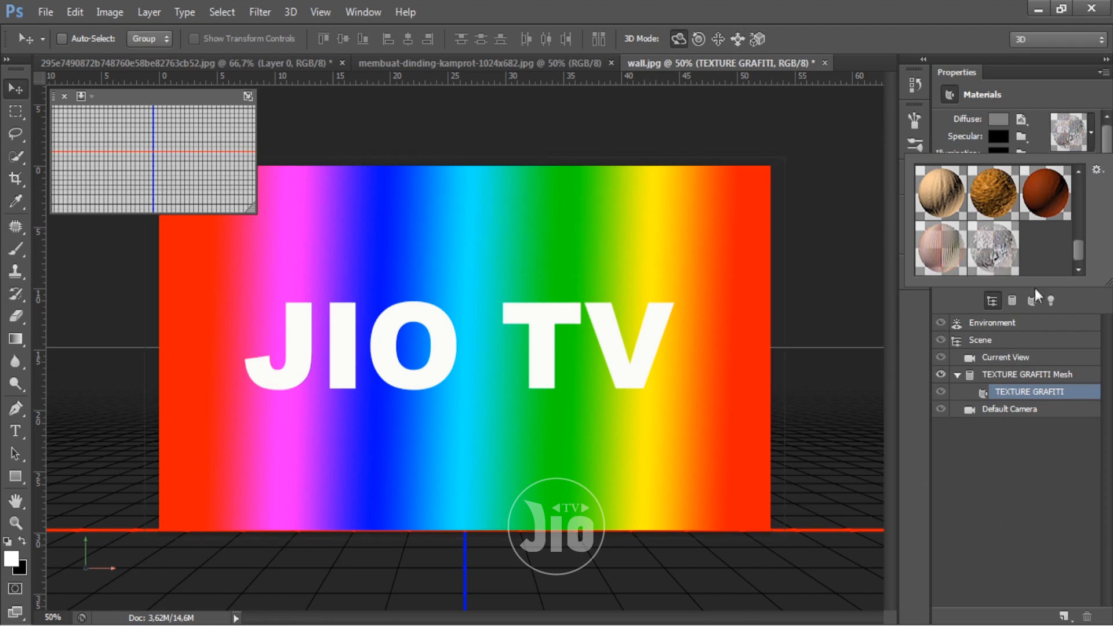
left_click(1093, 128)
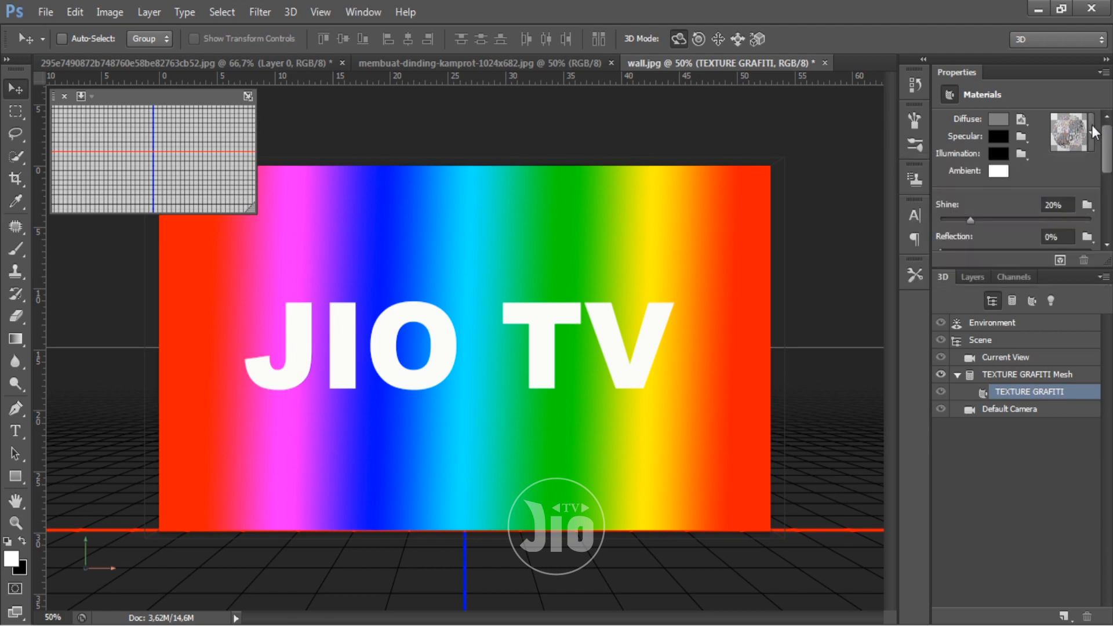
Save the TEXTURE SEMEN mesh's material as a new material preset named TEXTURE SEMEN and enlarge the preset library view
left_click(972, 279)
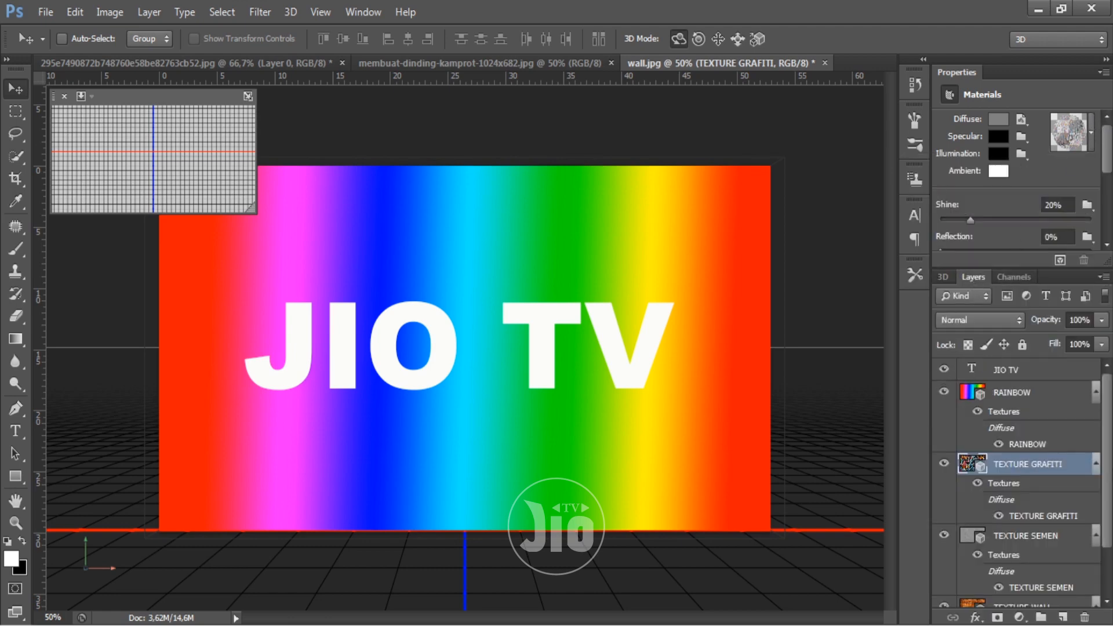
scroll(1039, 547, "down", 3)
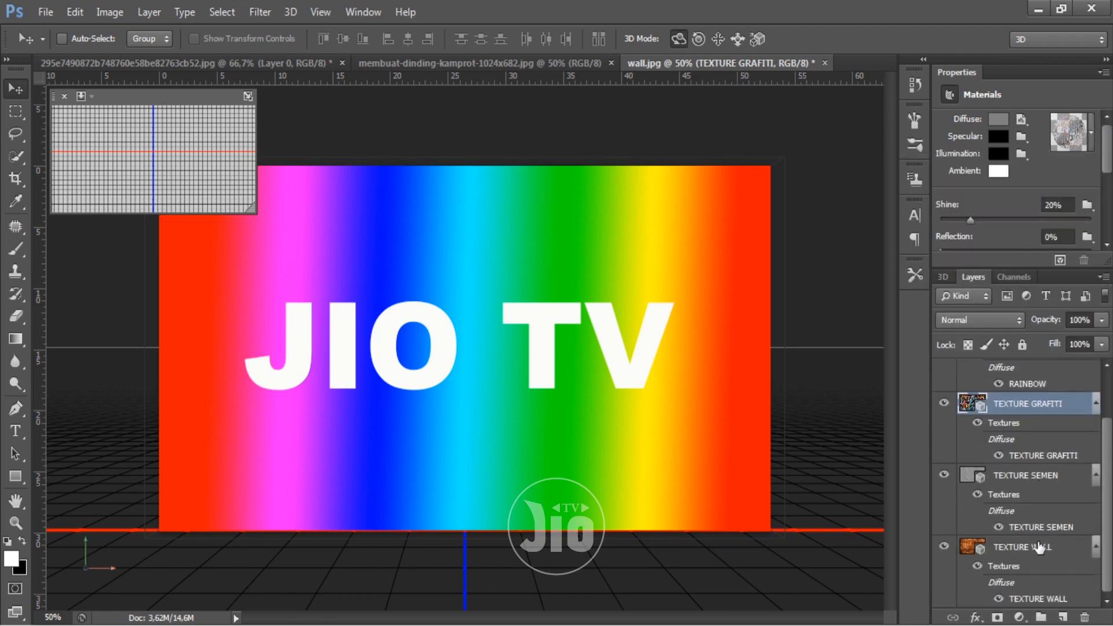
left_click(1041, 481)
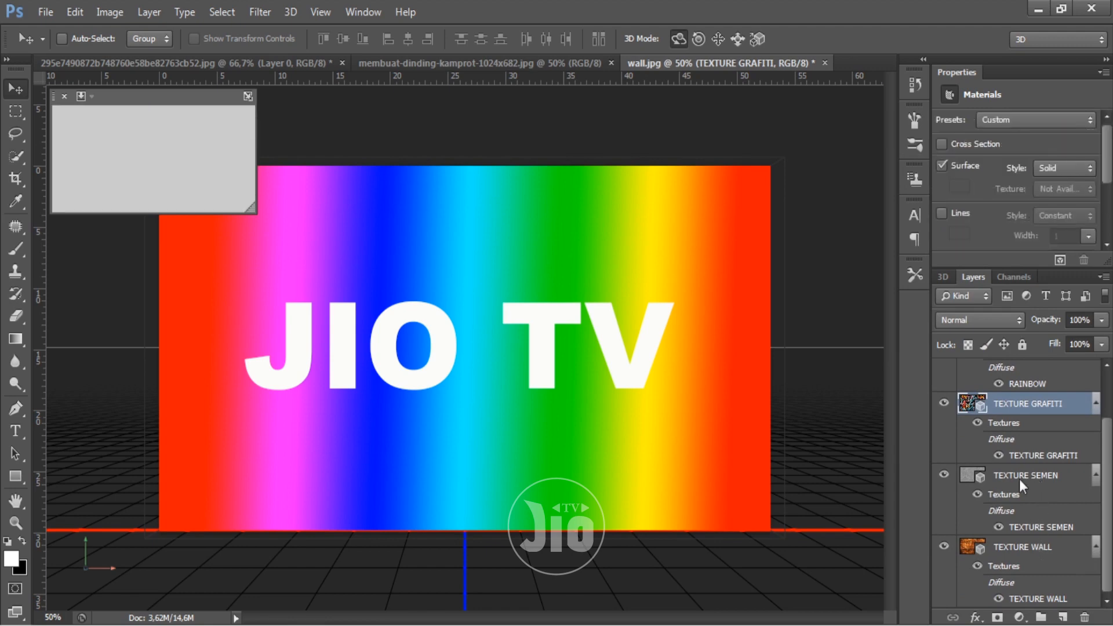
left_click(940, 277)
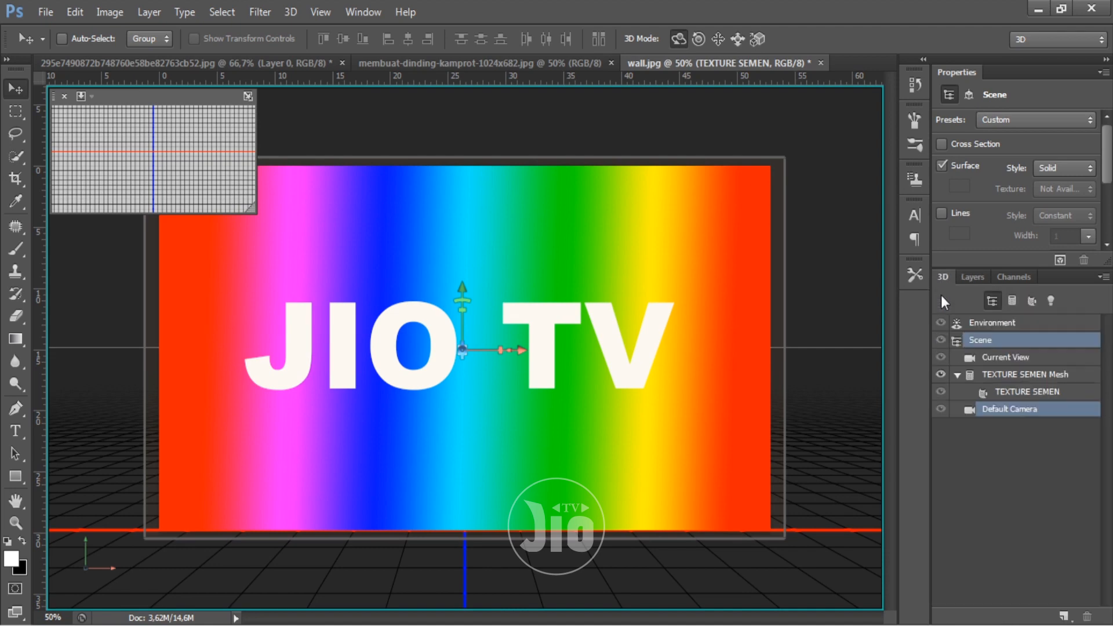
left_click(1002, 392)
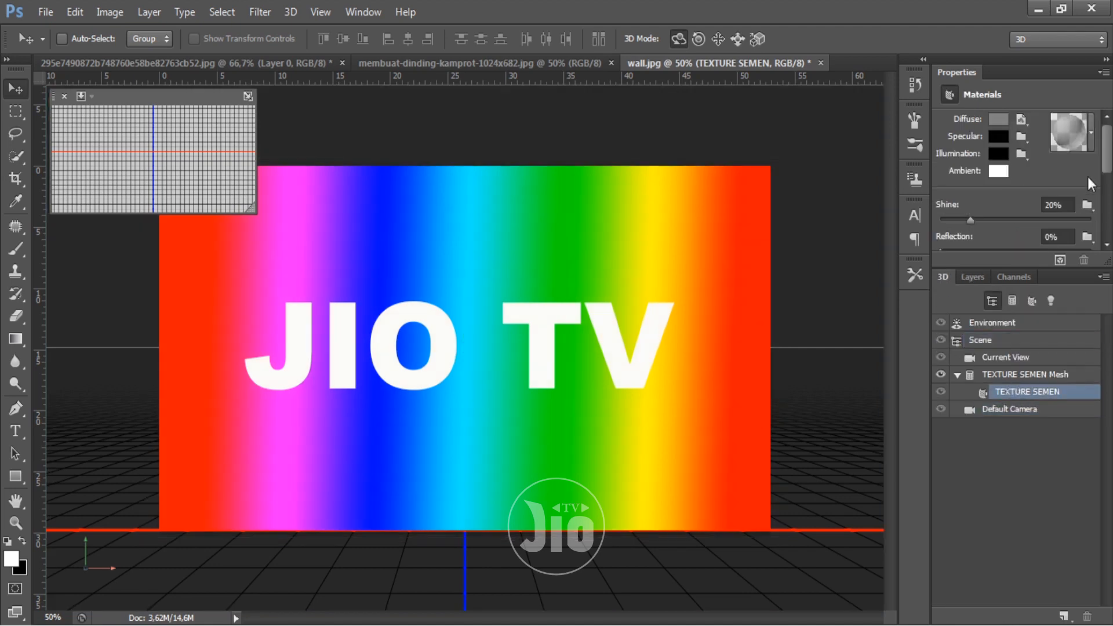
left_click(1090, 138)
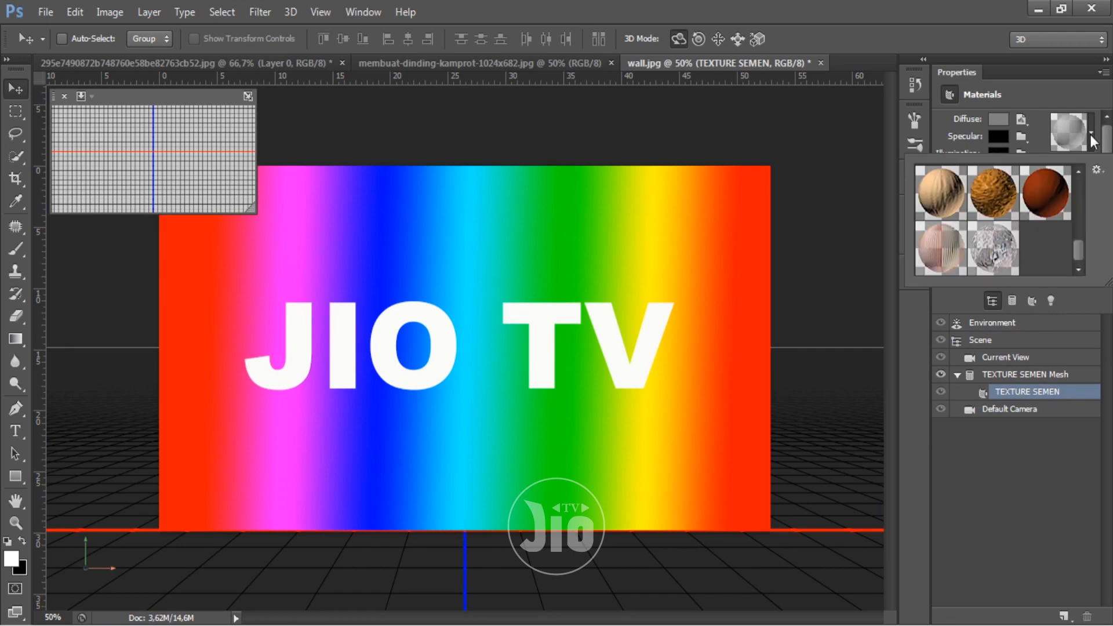
left_click(1097, 170)
left_click(979, 184)
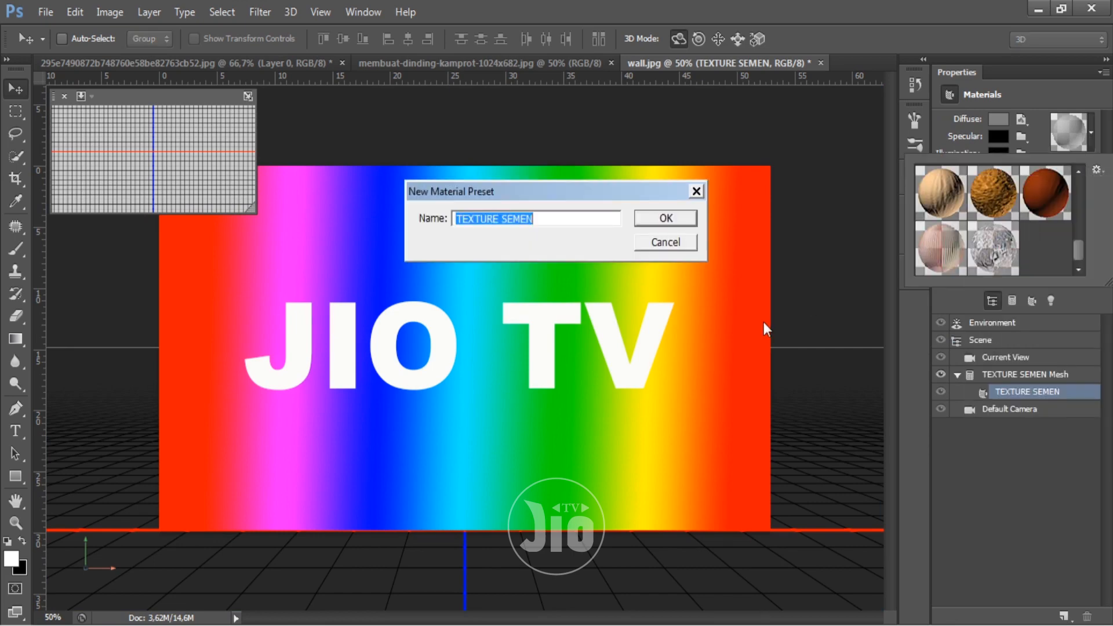
left_click(665, 219)
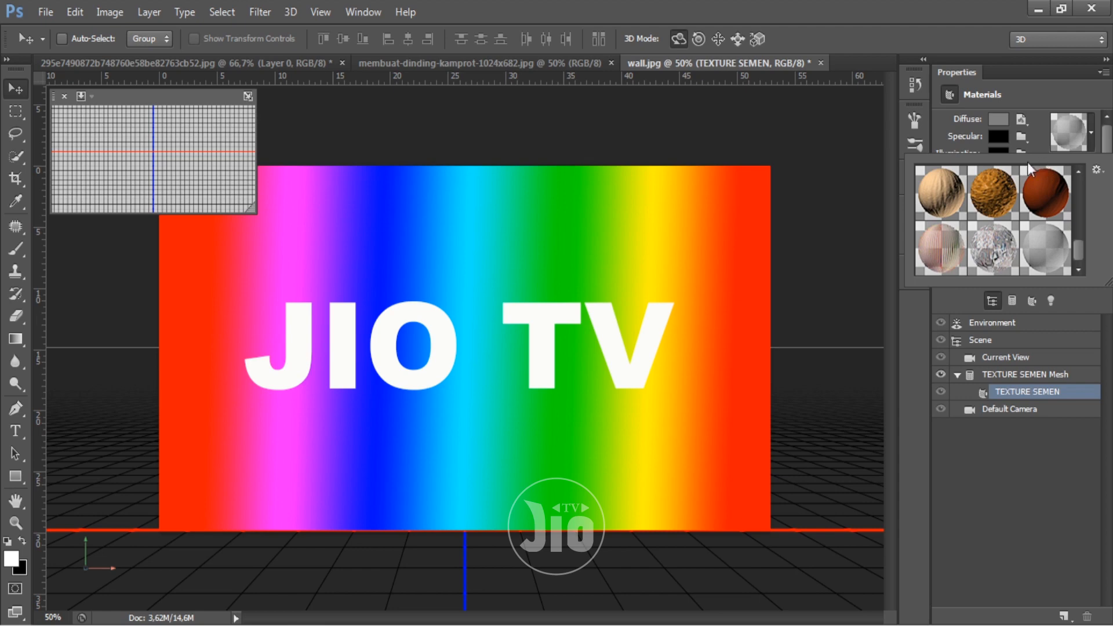
left_click_drag(1107, 282, 1047, 393)
left_click(1025, 420)
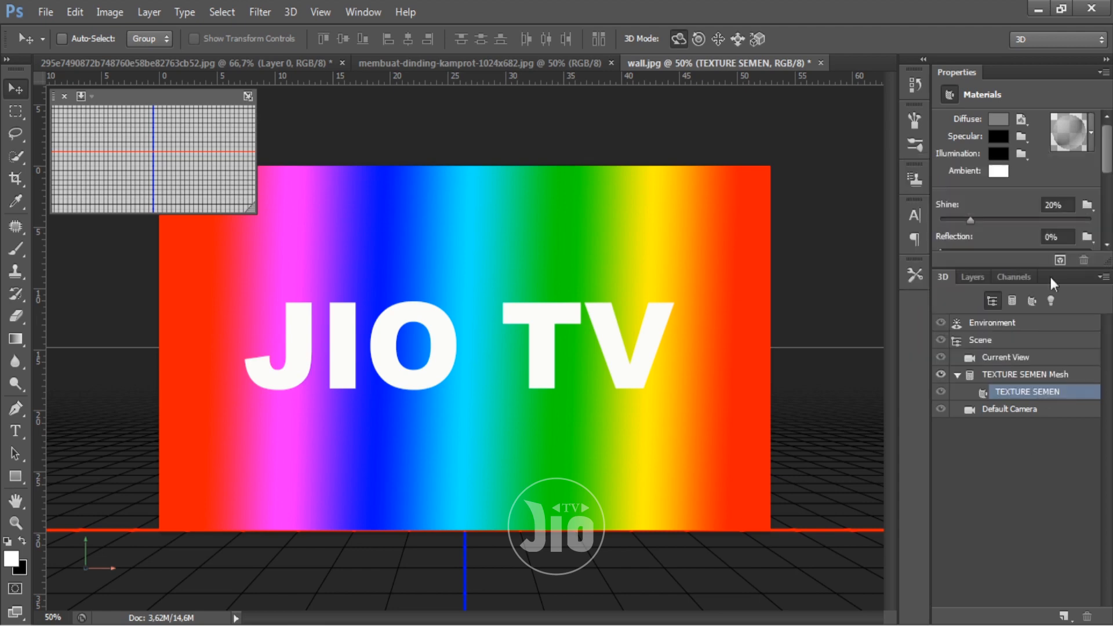
Save the TEXTURE WALL mesh's material as a new material preset named TEXTURE WALL and check the saved presets in the library
left_click(974, 277)
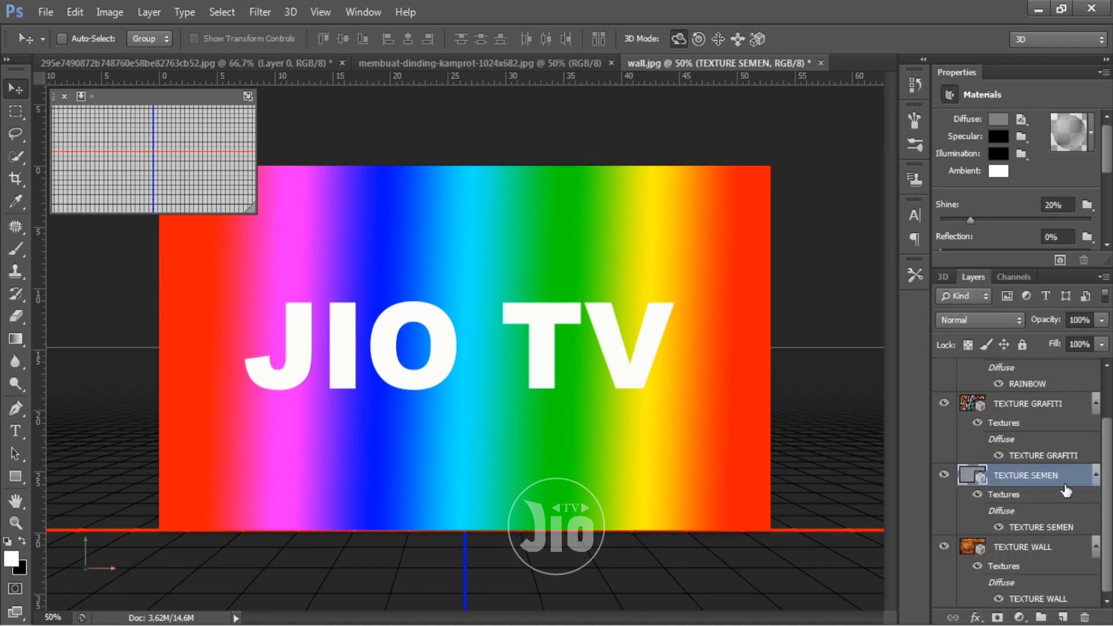
left_click(1042, 545)
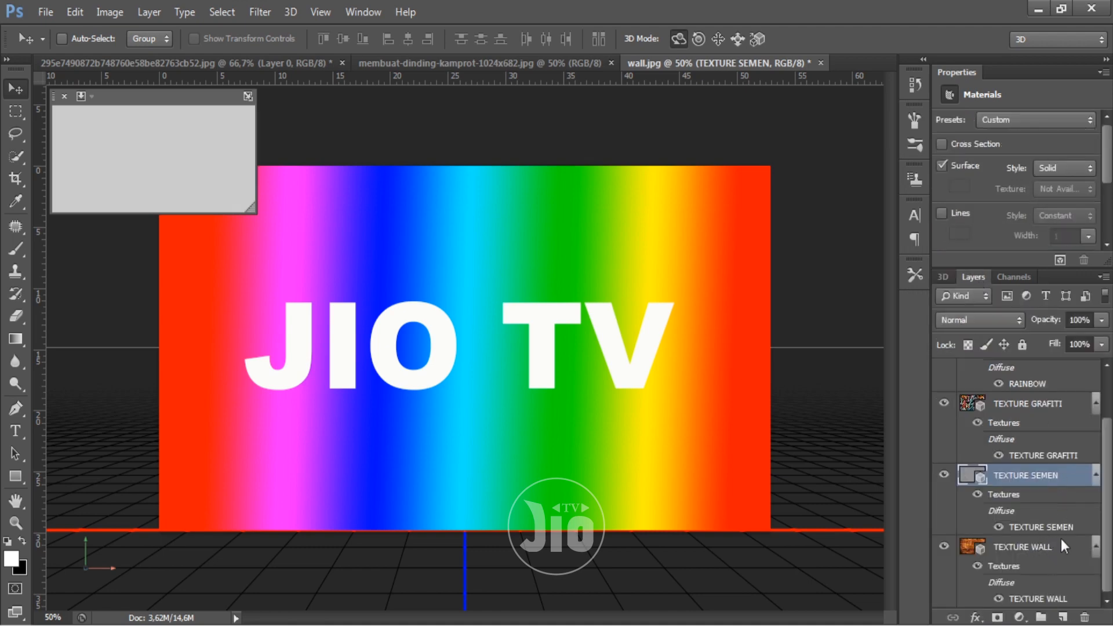
left_click(1061, 546)
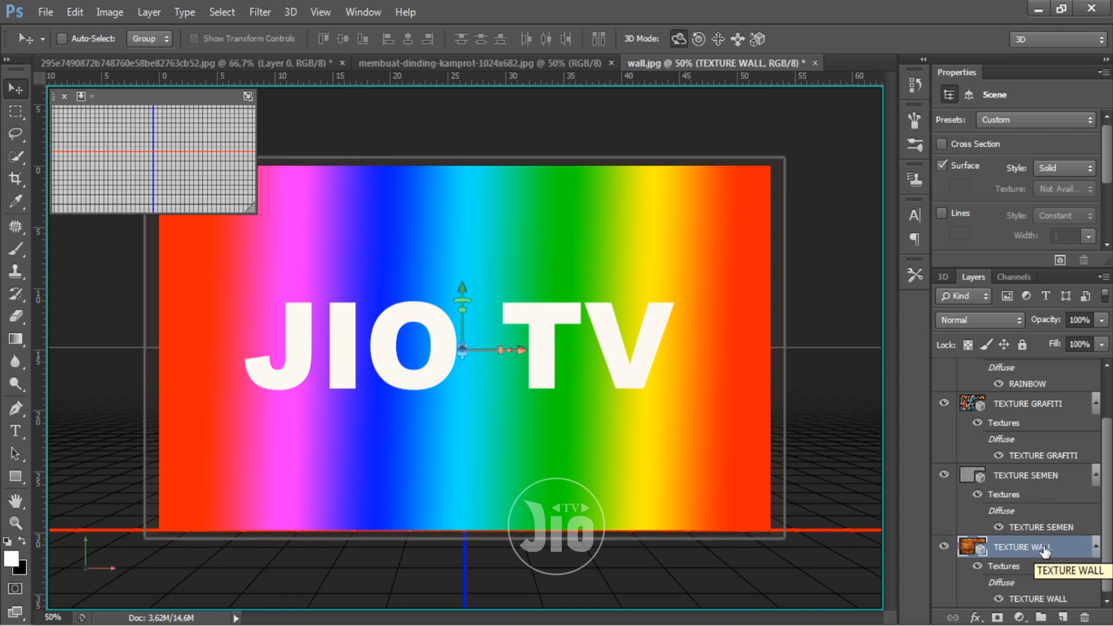
left_click(940, 278)
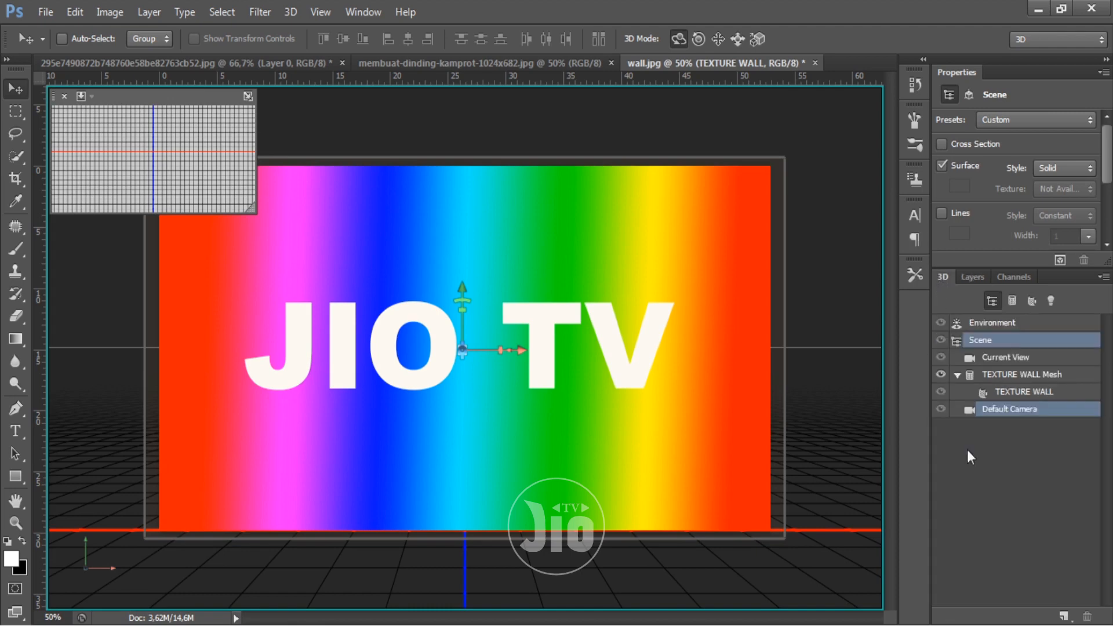
left_click(1026, 392)
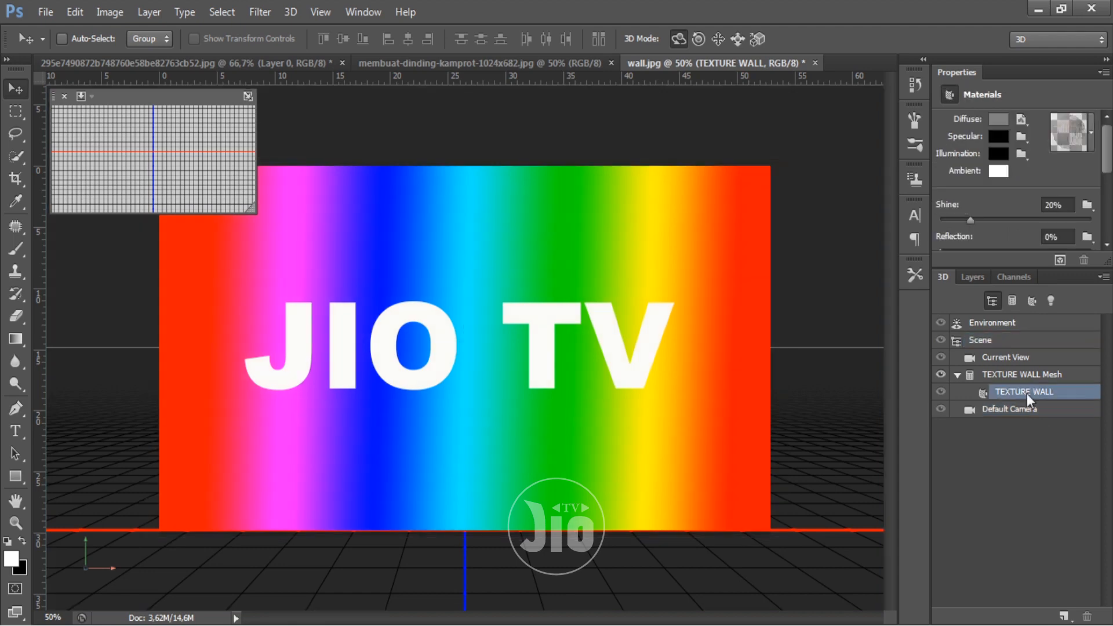
left_click(1091, 134)
left_click(1097, 172)
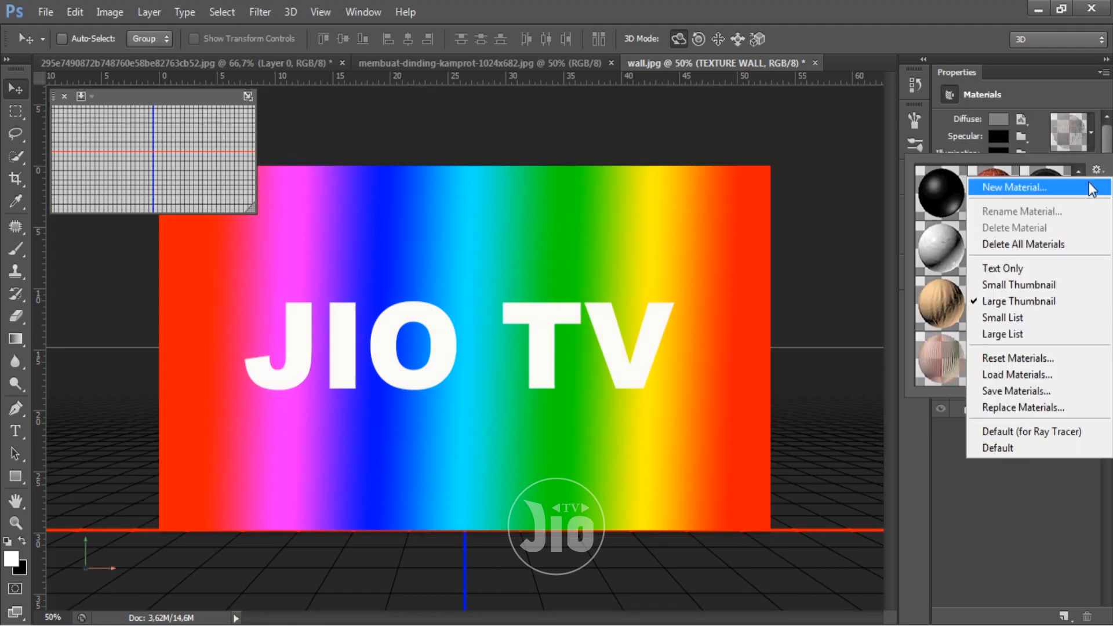
left_click(1008, 184)
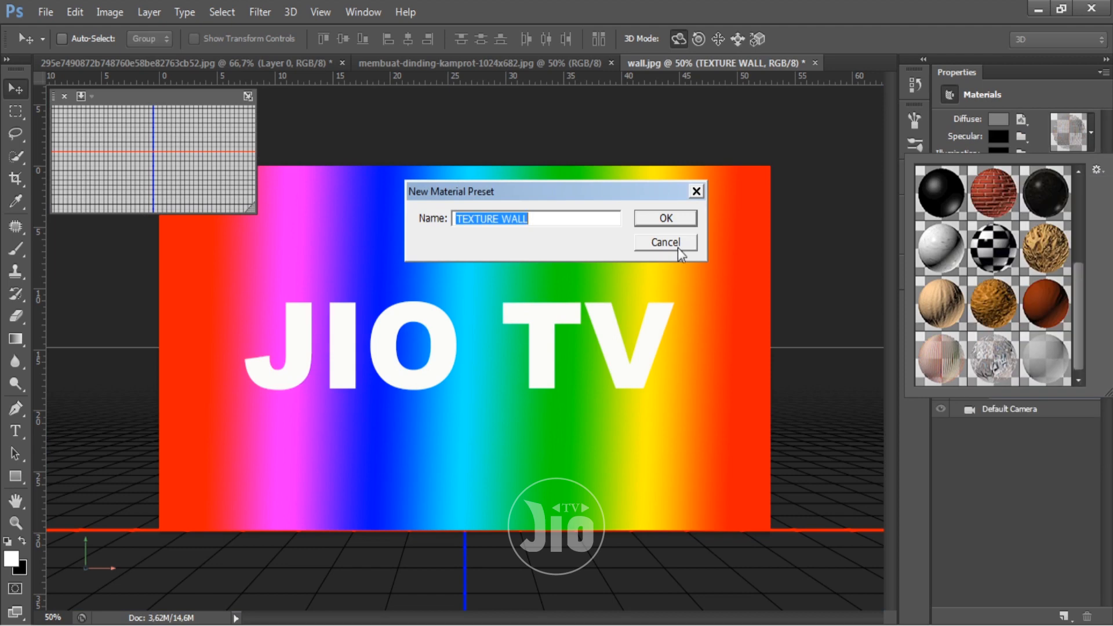
left_click(665, 220)
scroll(1077, 292, "down", 1)
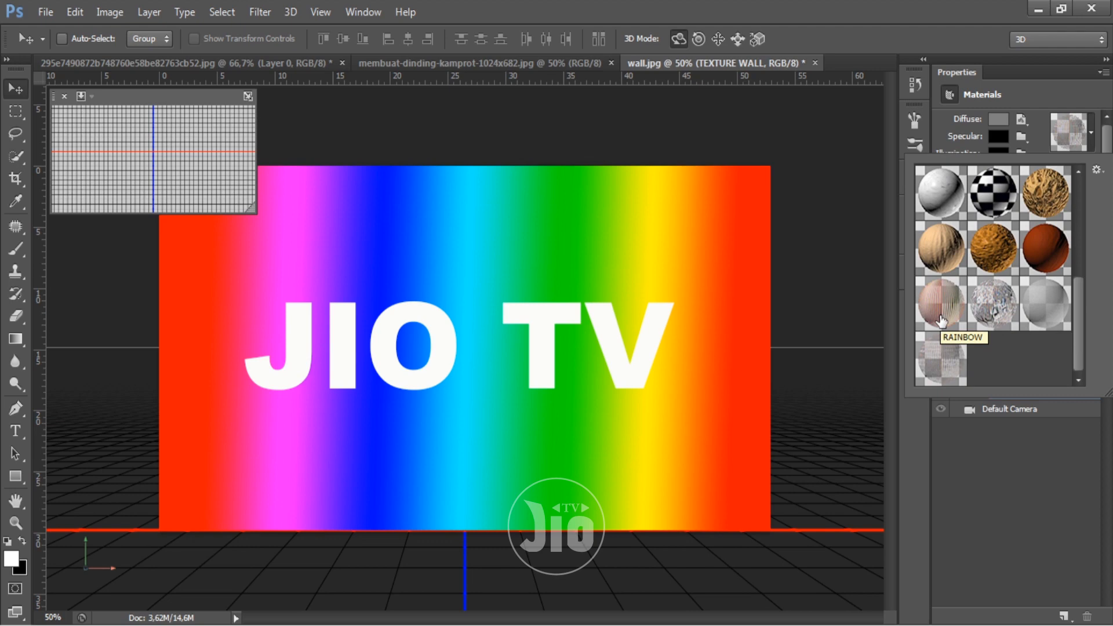
left_click(1097, 169)
left_click(1094, 137)
left_click(1094, 137)
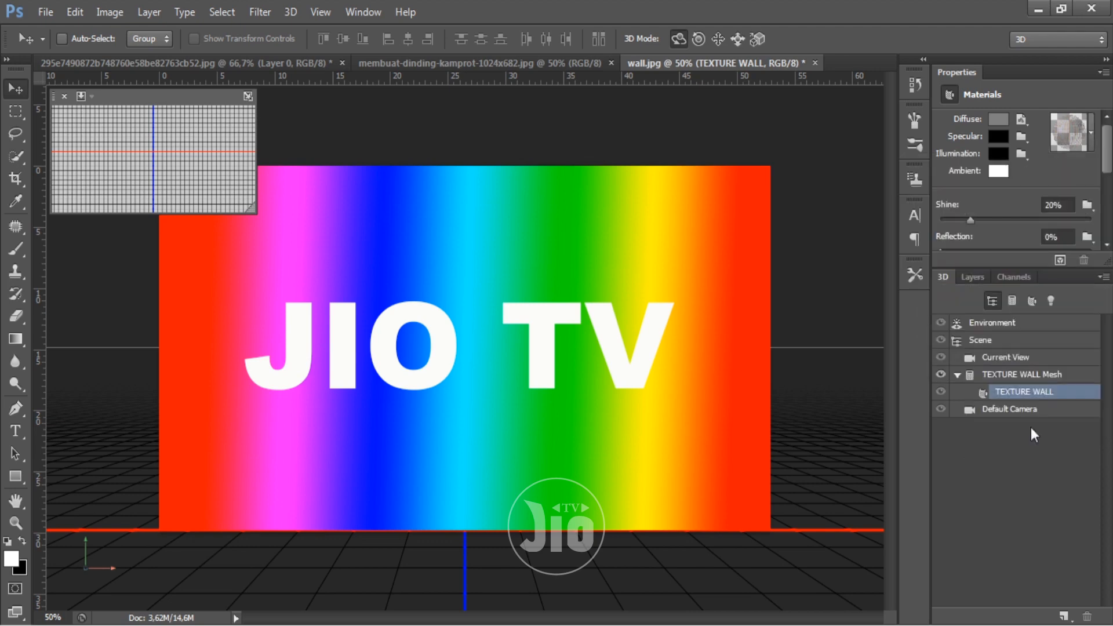
Convert the JIO TV text layer into a 3D extrusion
left_click(969, 277)
scroll(993, 418, "up", 2)
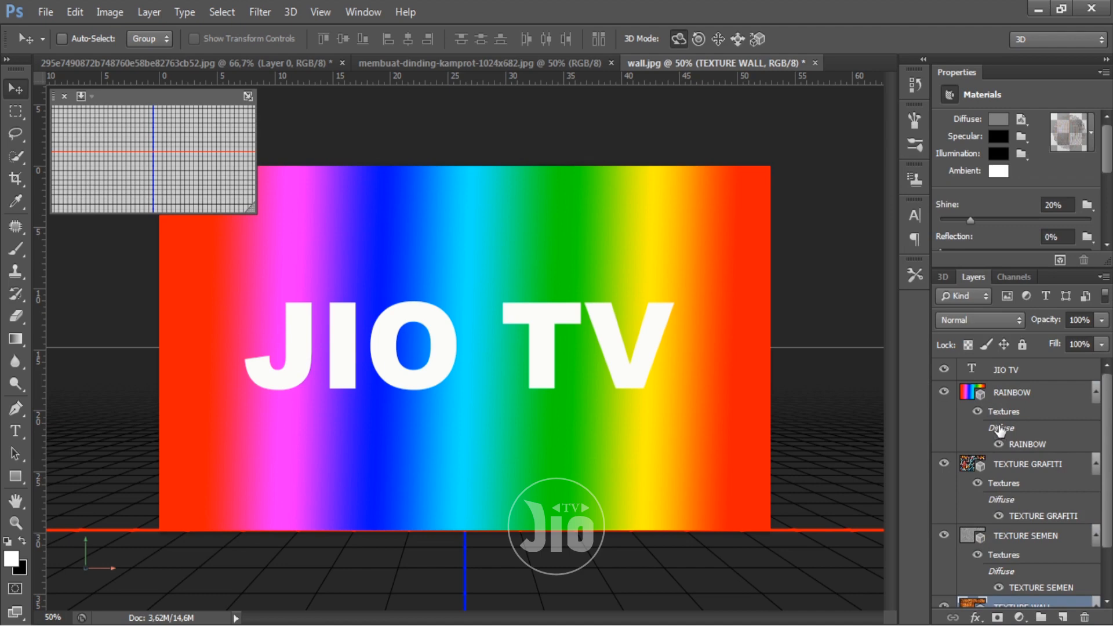
left_click(1016, 375)
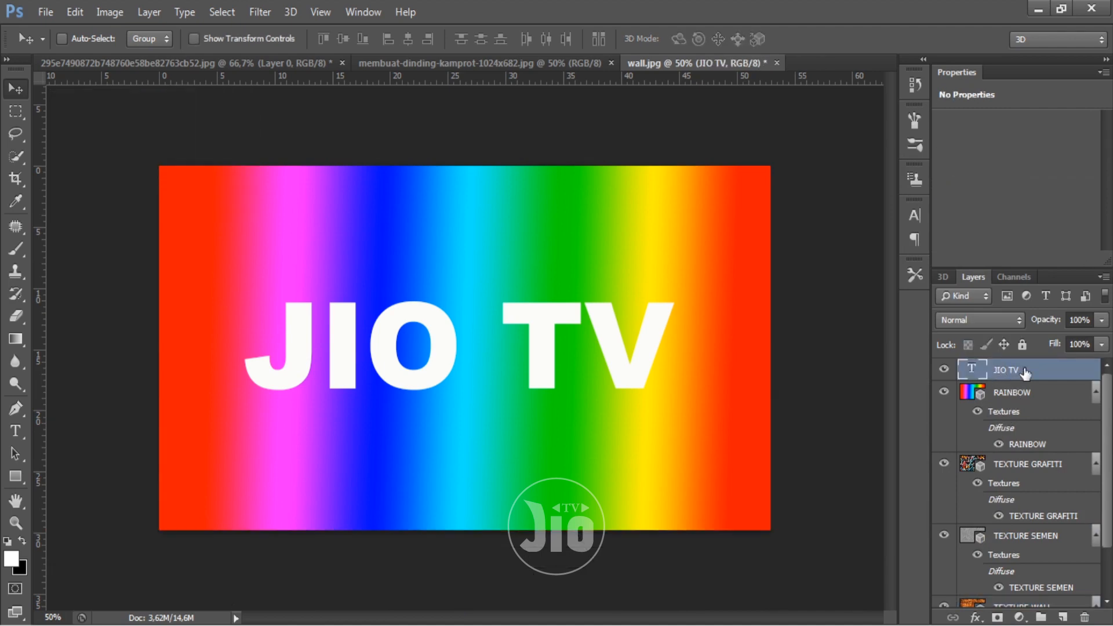
left_click(293, 16)
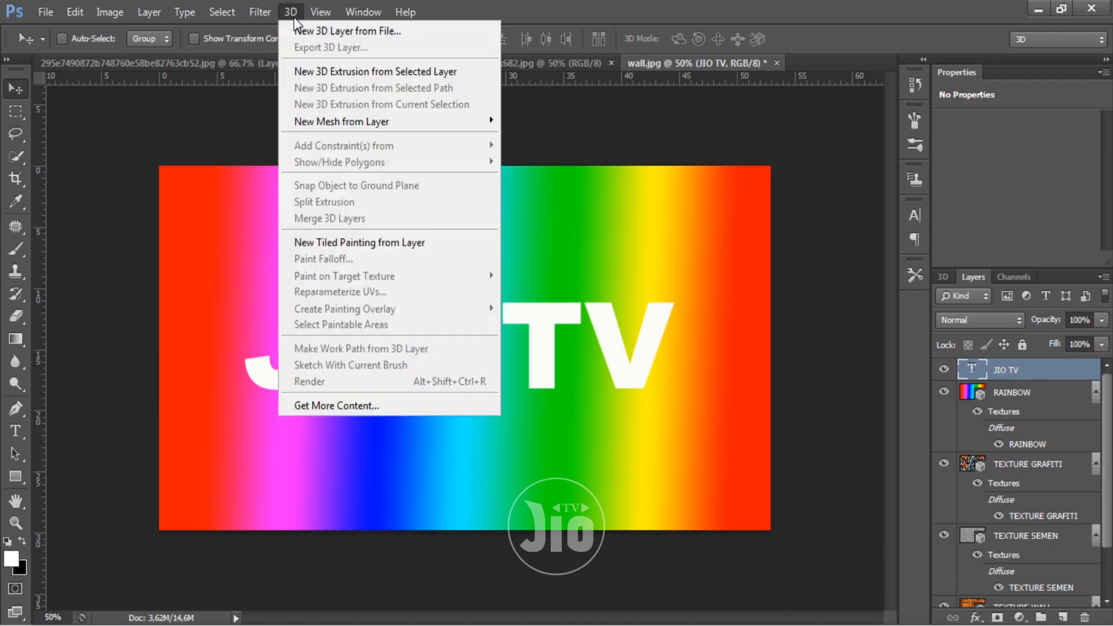
left_click(319, 76)
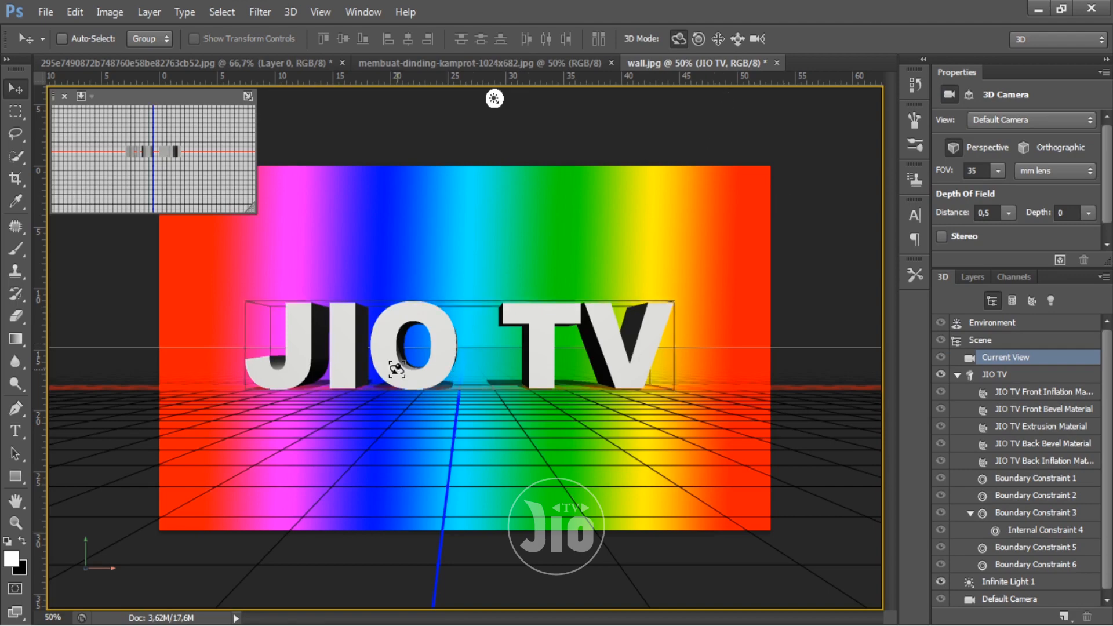
Enlarge the document view and rotate the 3D camera to view the extruded JIO TV text obliquely from above
key("ctrl+plus")
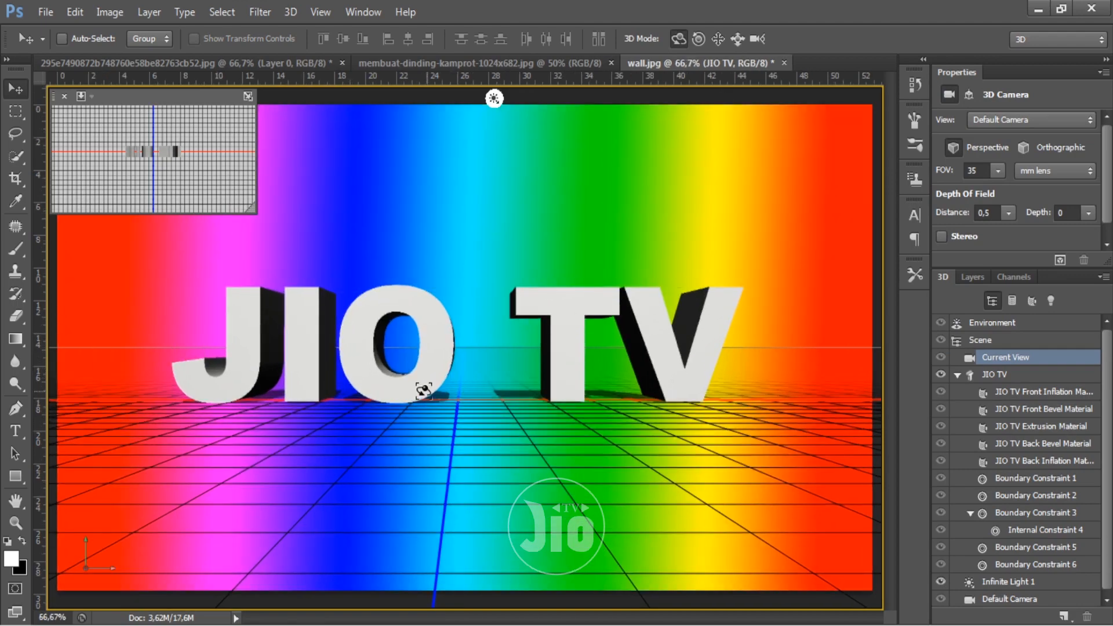
left_click_drag(410, 460, 442, 463)
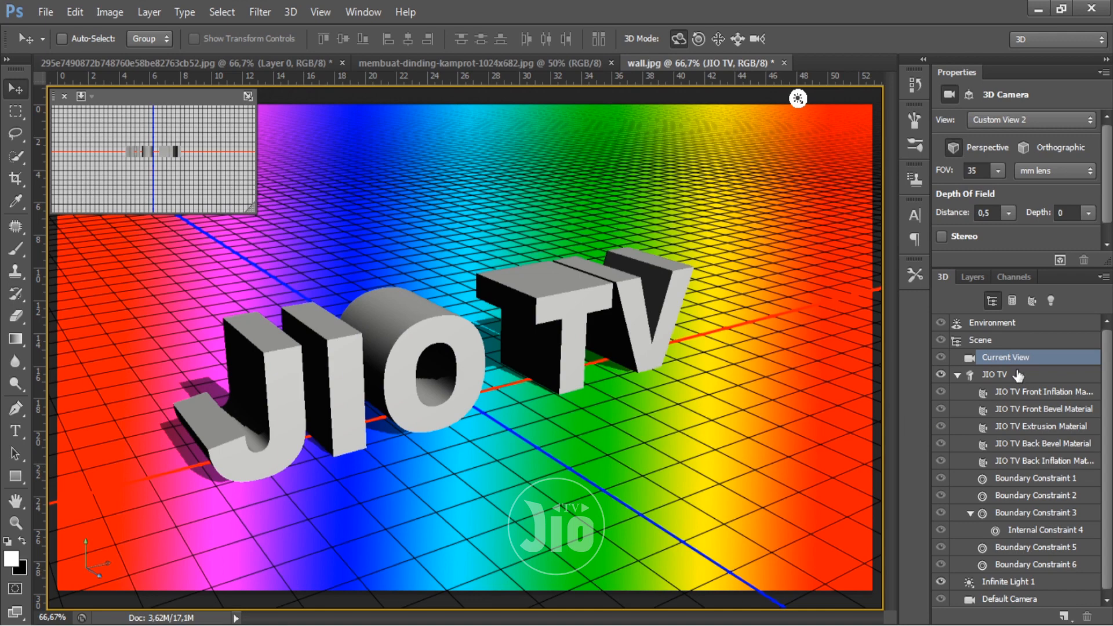
left_click_drag(358, 405, 370, 409)
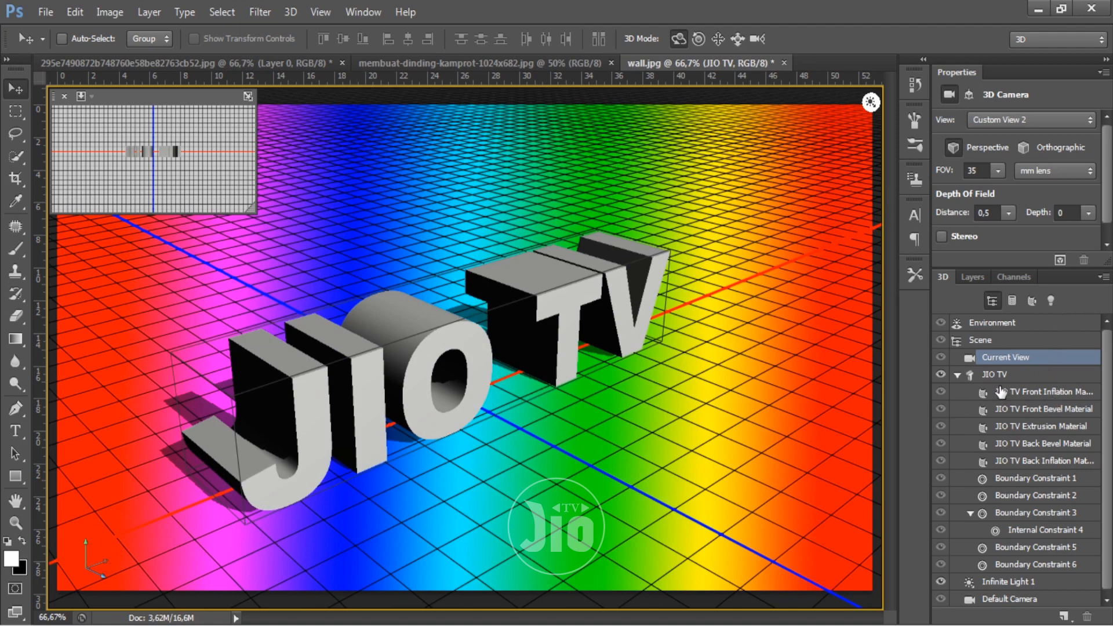
Apply the RAINBOW material preset to all five JIO TV materials, from front inflation to back inflation
left_click(957, 376)
left_click(956, 376)
left_click(957, 375)
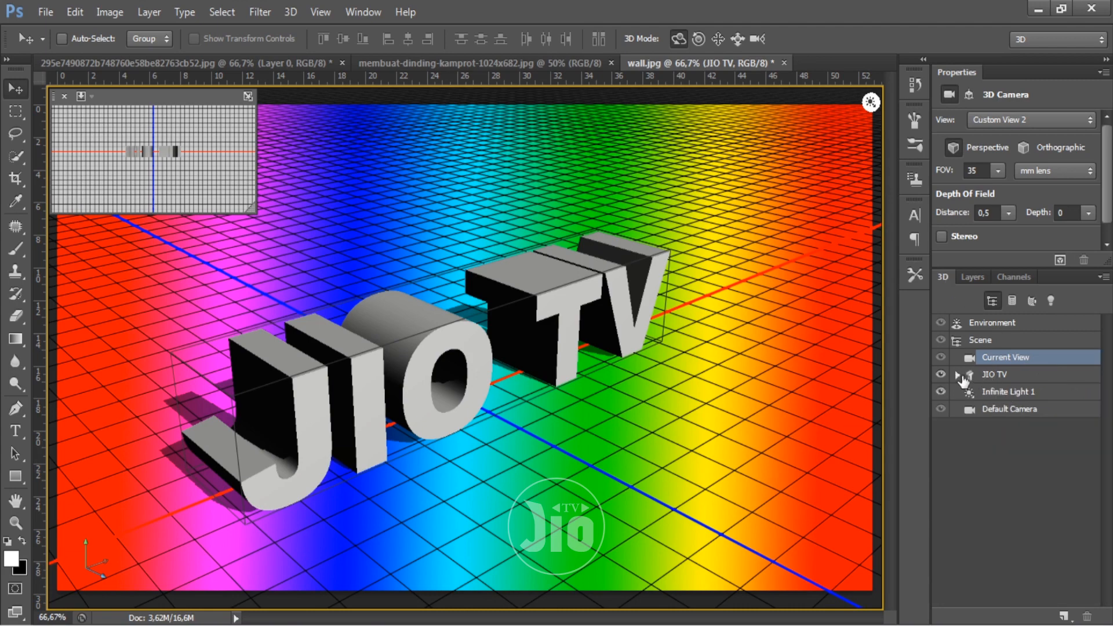
left_click(957, 375)
left_click(1000, 377)
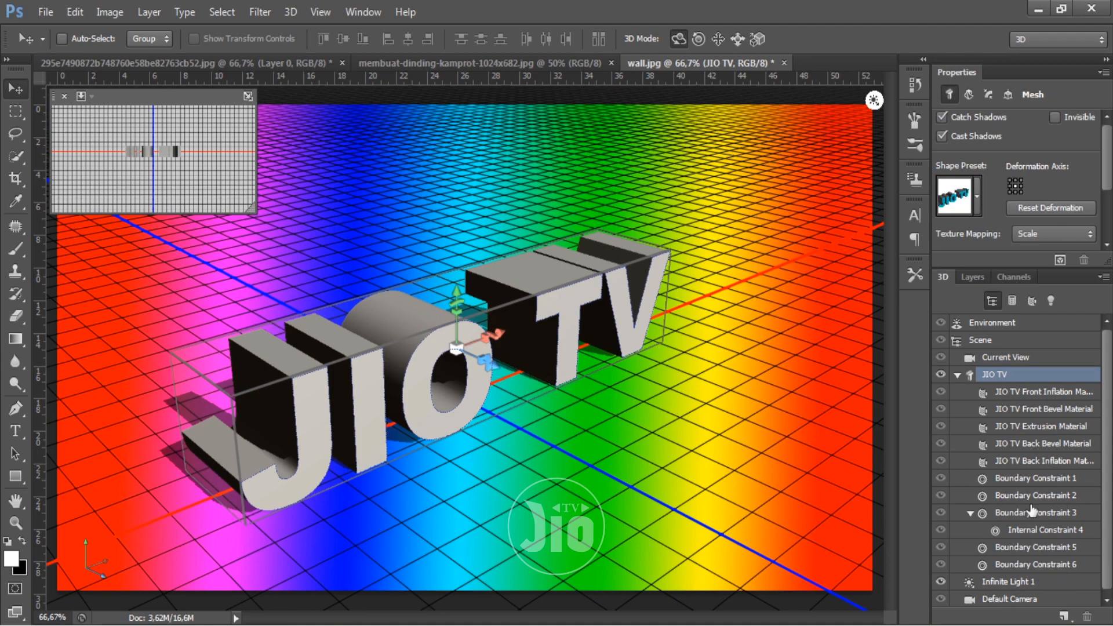
left_click(1009, 394)
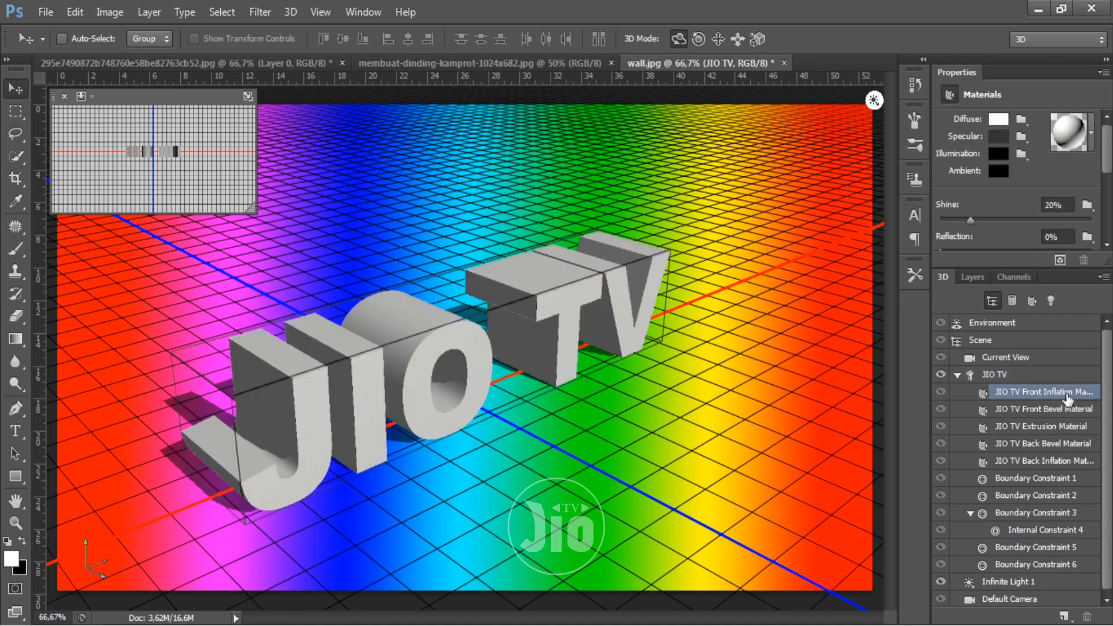
left_click(1015, 462, "shift")
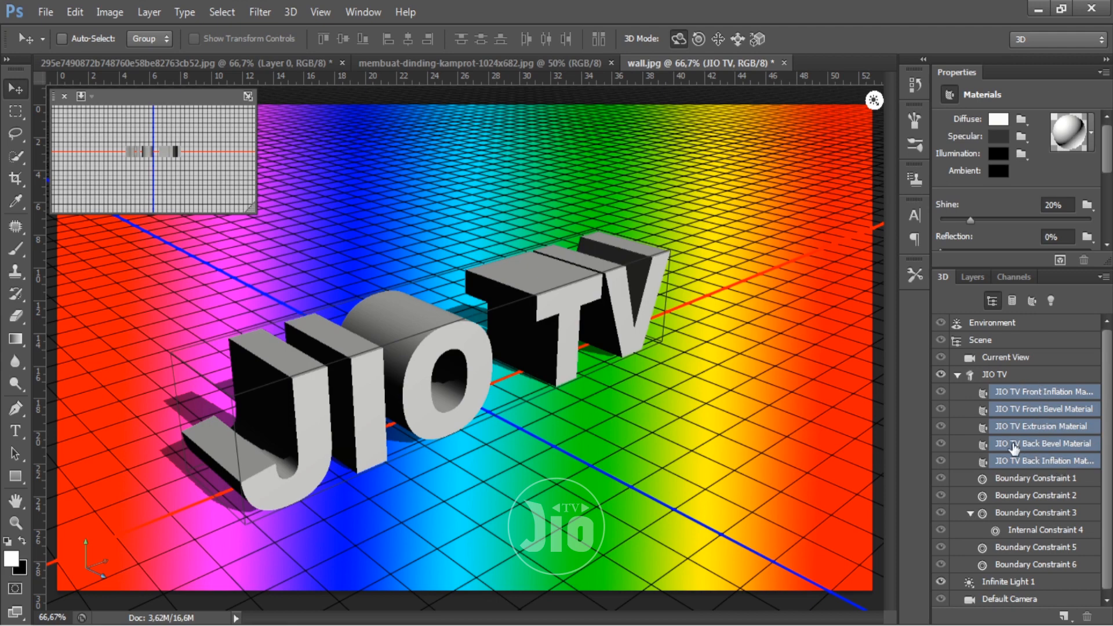
left_click(1092, 140)
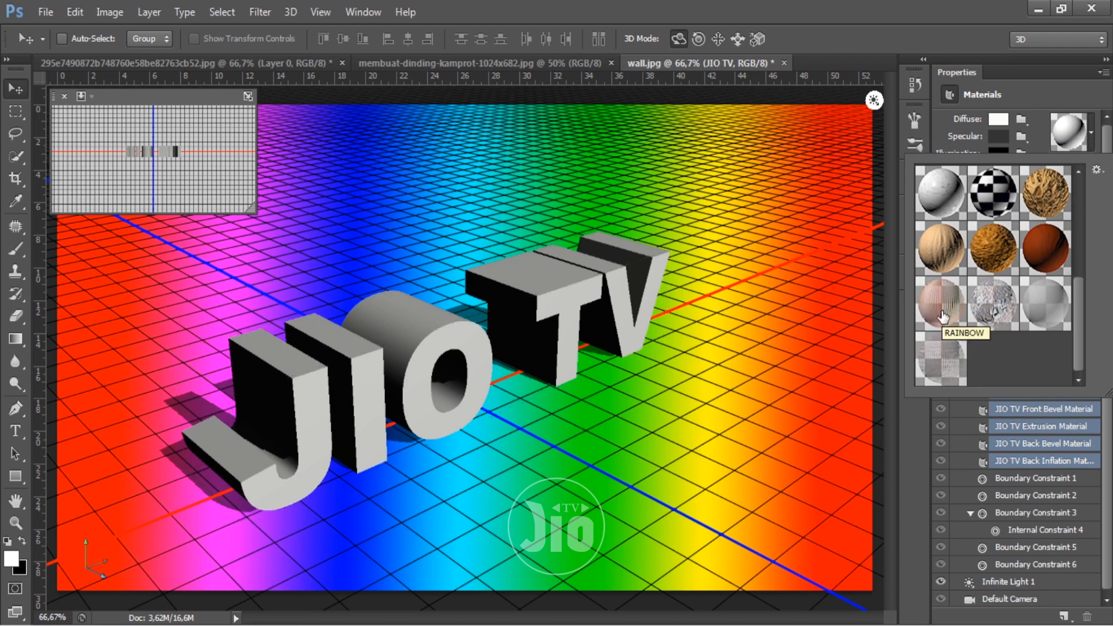
left_click(941, 312)
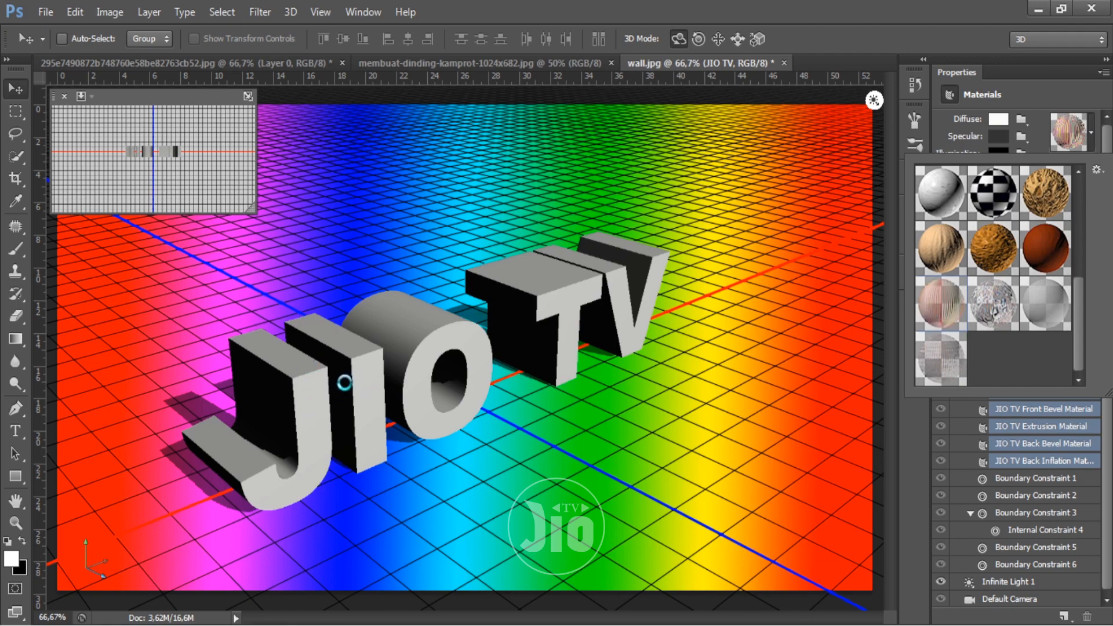
left_click(351, 458)
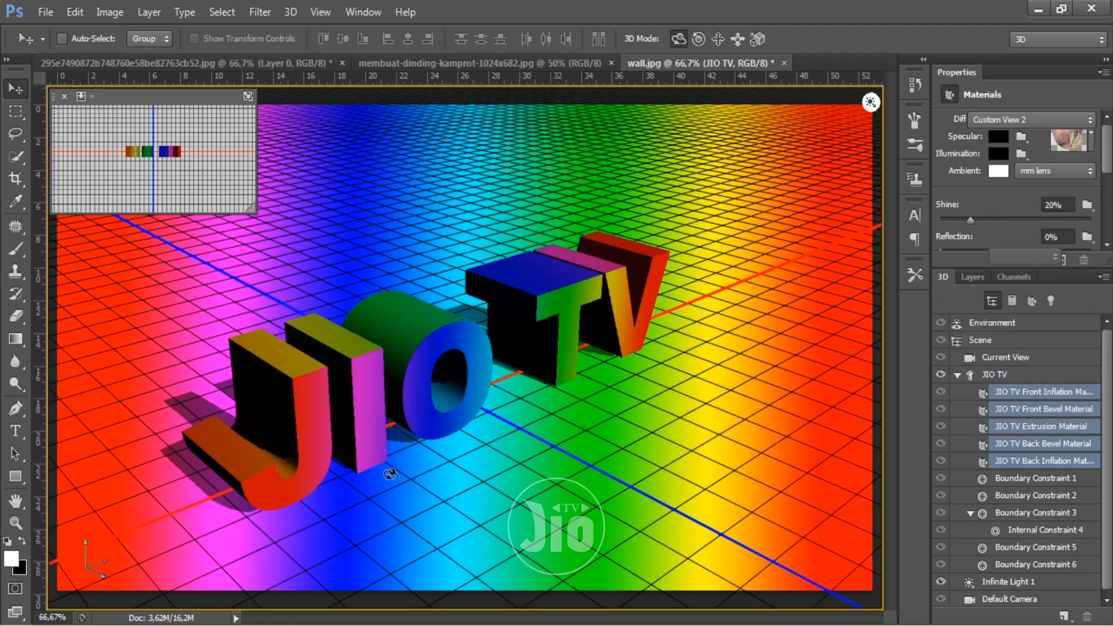
Rotate the 3D camera to a sharper side angle on the rainbow text and filter the scene list to meshes only
left_click_drag(555, 516, 393, 420)
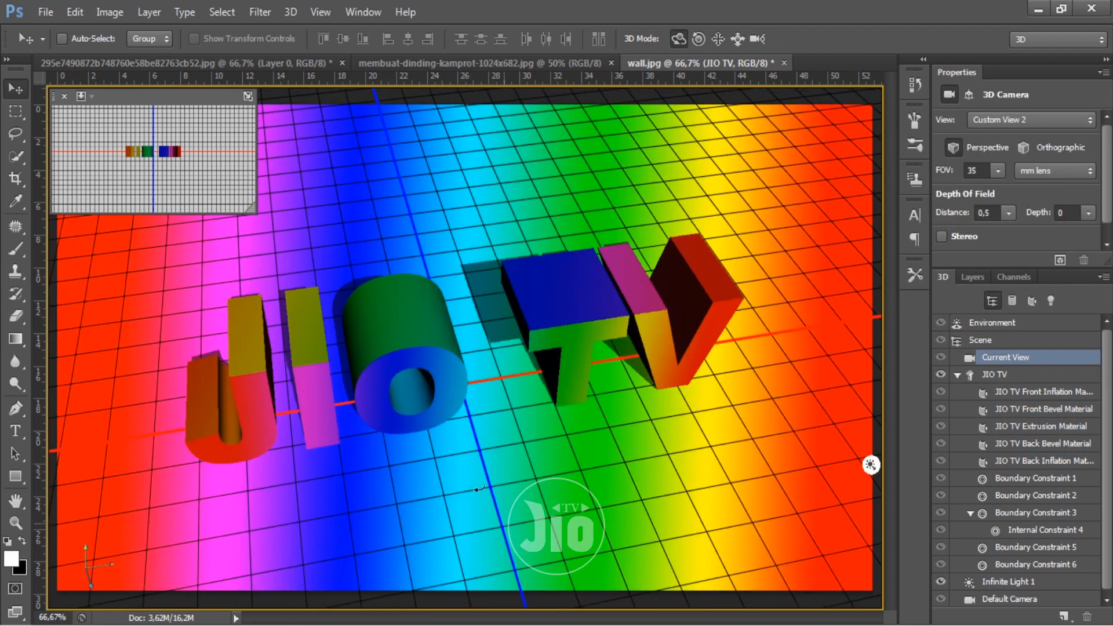
left_click_drag(480, 492, 554, 481)
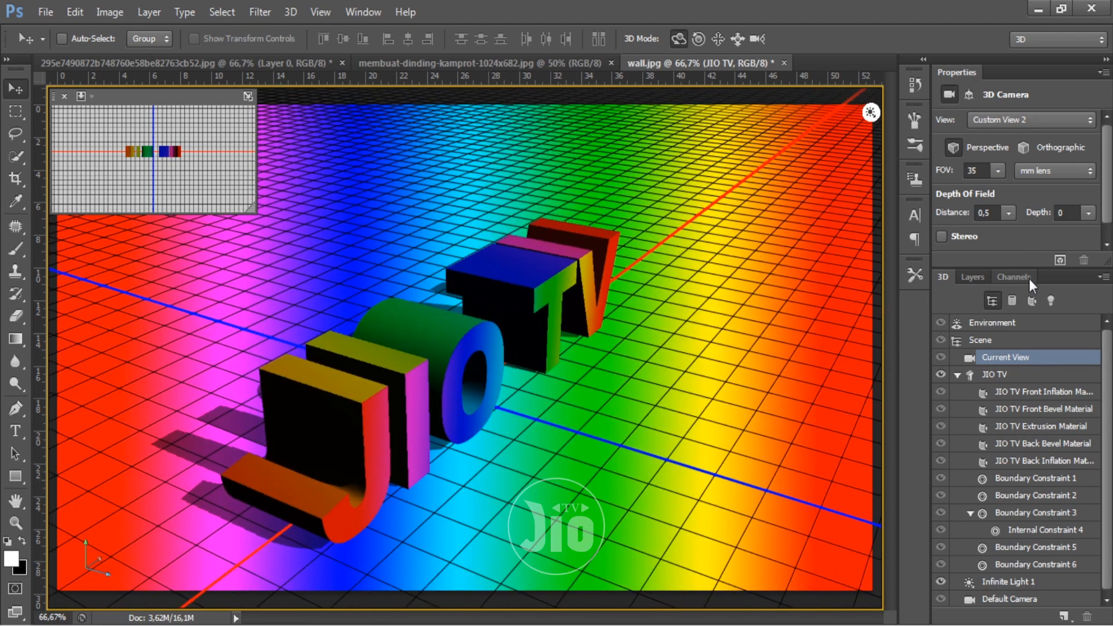
left_click(1017, 308)
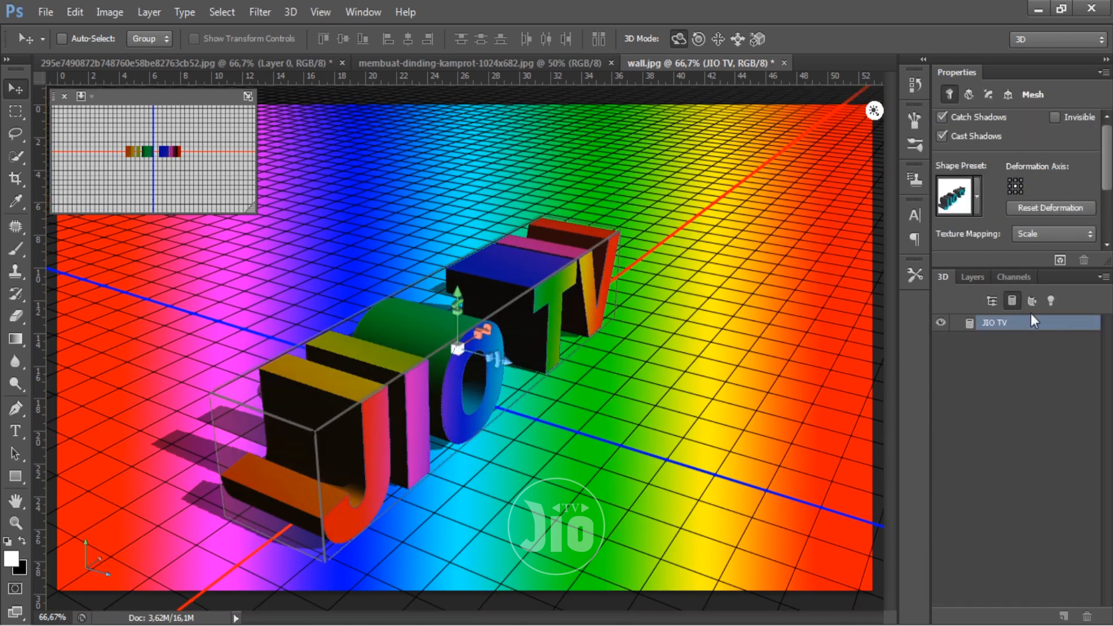
Show the whole scene in the object list and rotate the JIO TV text about its vertical axis so its front faces the viewer more
left_click(1032, 303)
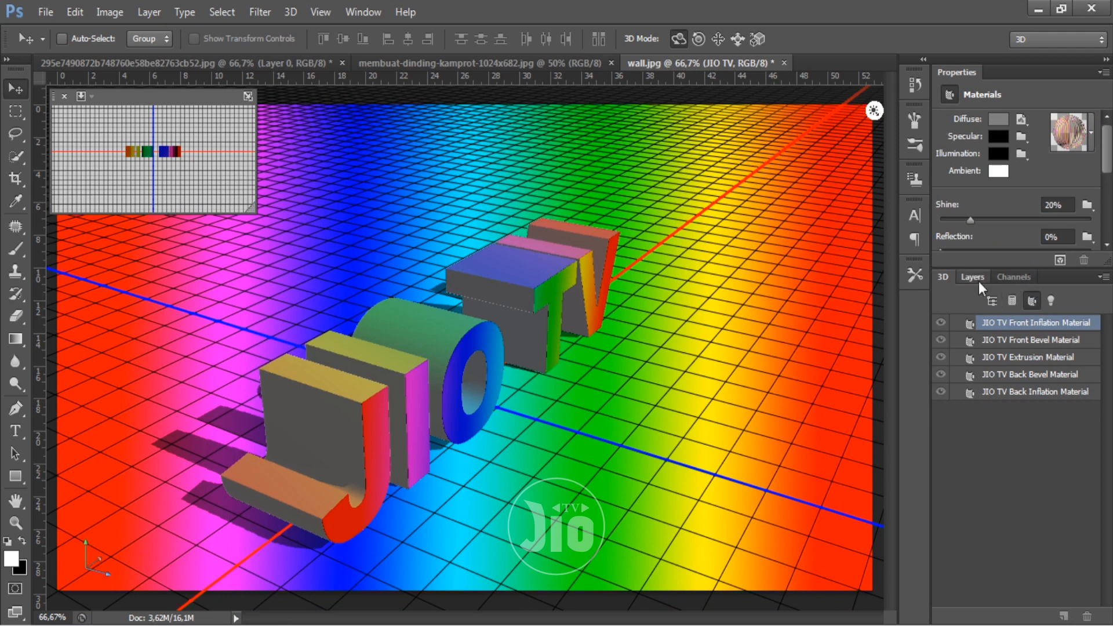
left_click(993, 300)
left_click(1032, 300)
left_click(597, 427)
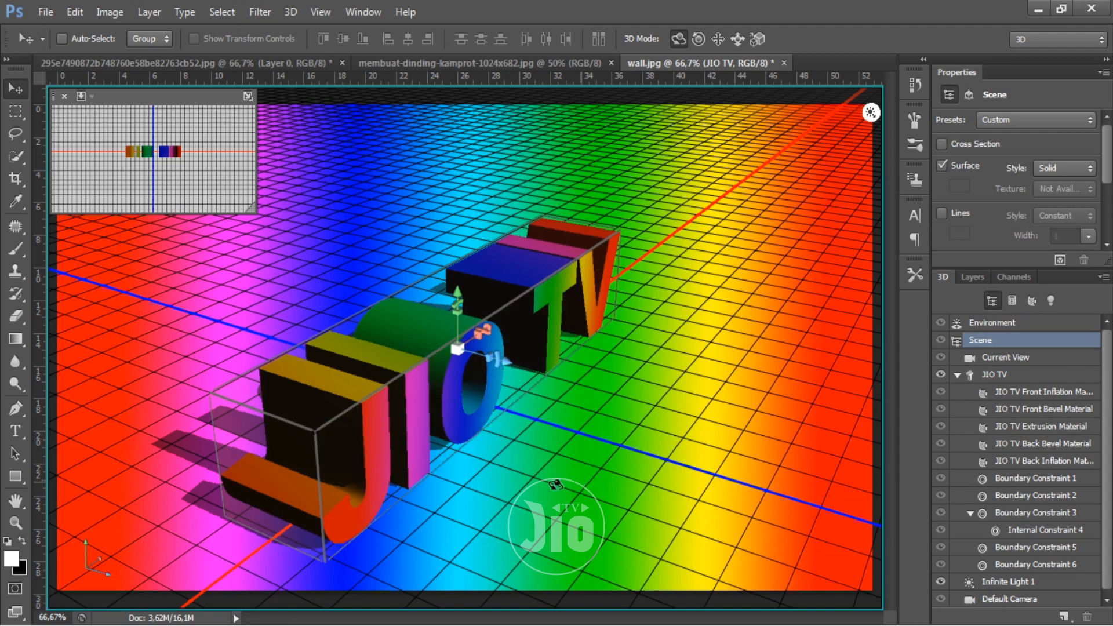
left_click_drag(531, 486, 416, 458)
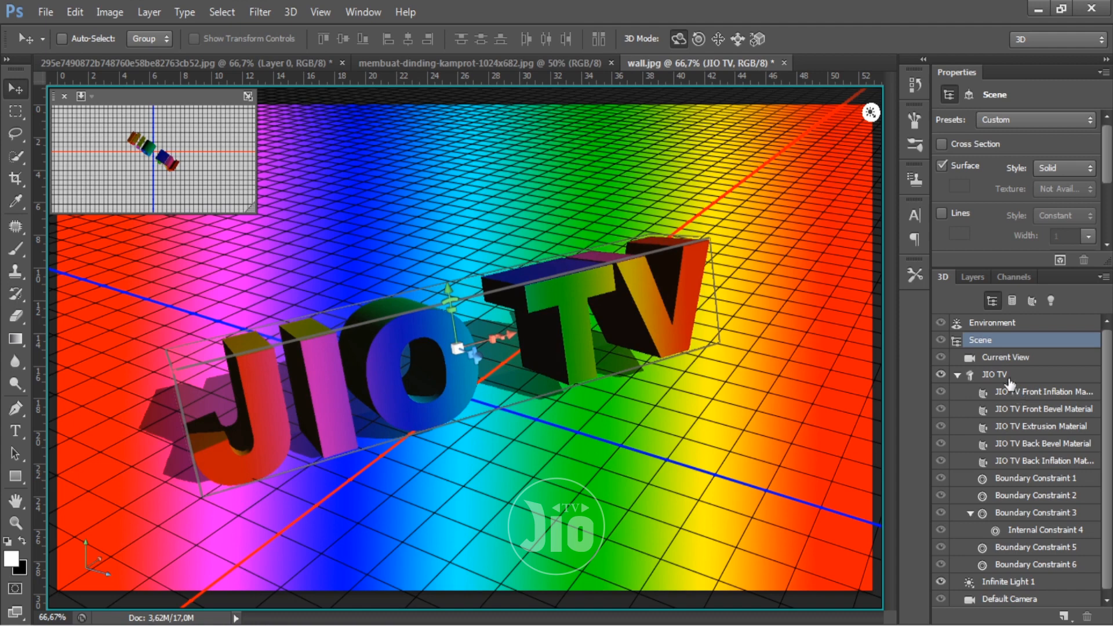
Select all five JIO TV materials, from front inflation to back inflation, and apply the multicoloured zigzag pattern preset to them
left_click(1041, 397)
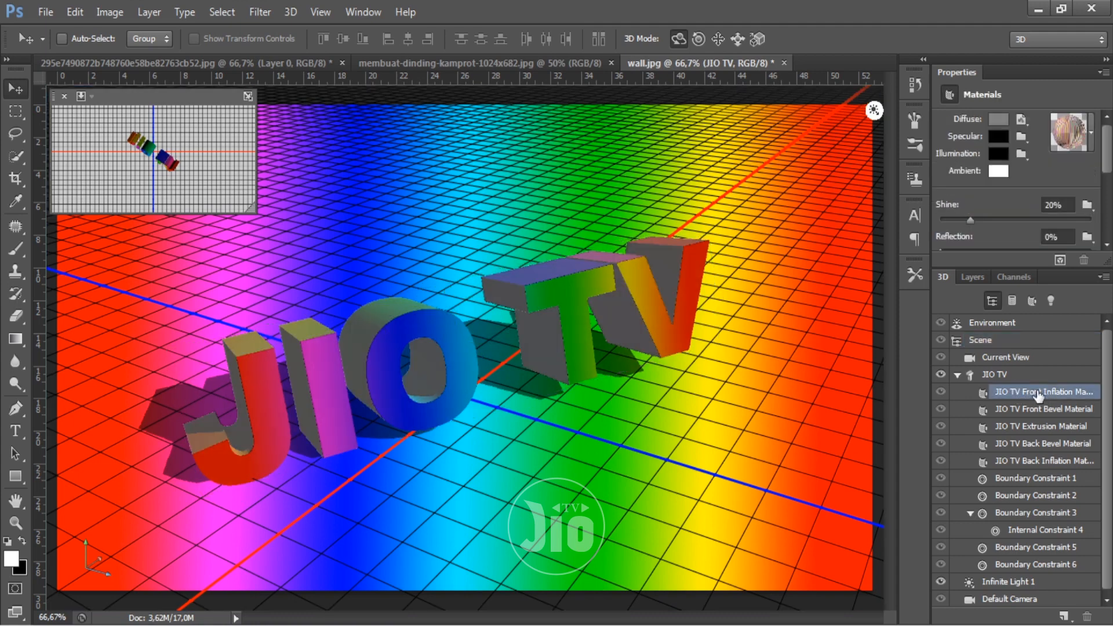
left_click(1049, 461, "shift")
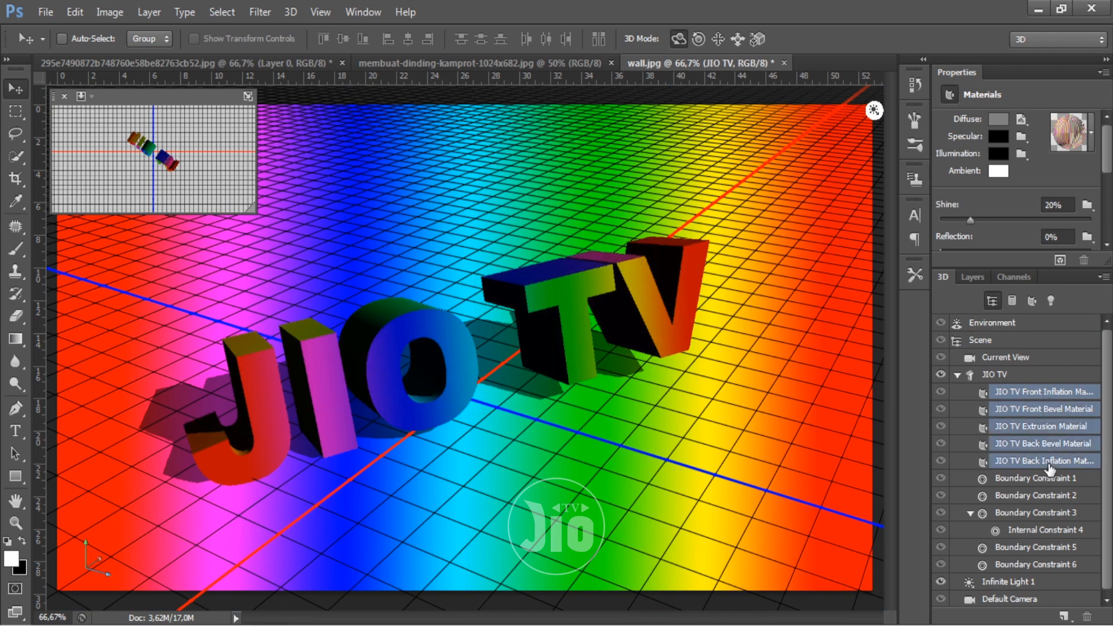
left_click(1091, 135)
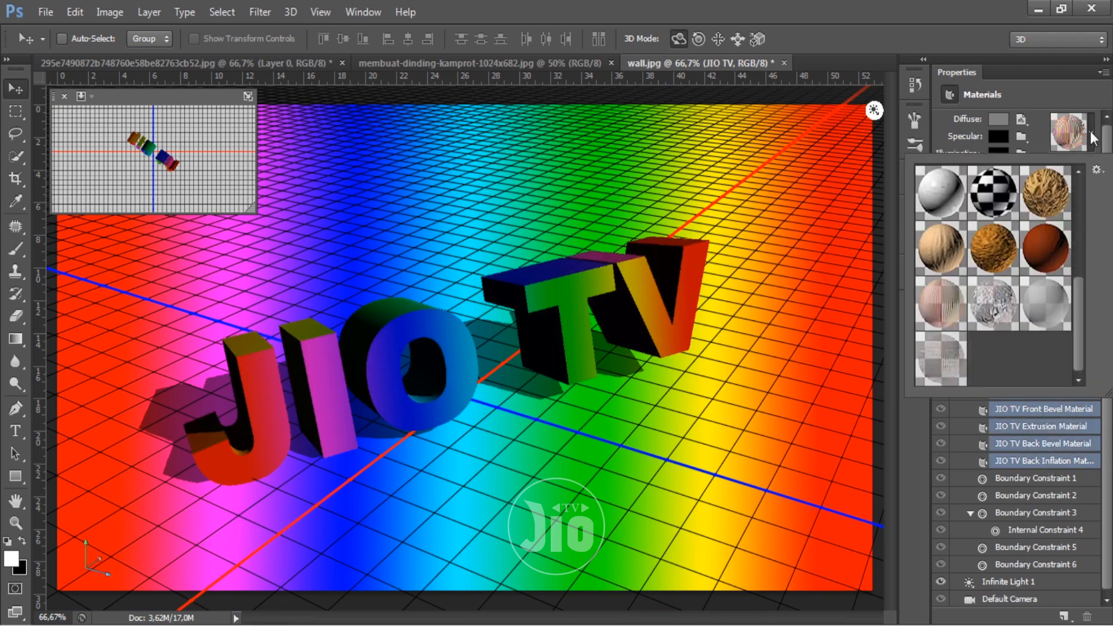
left_click(993, 319)
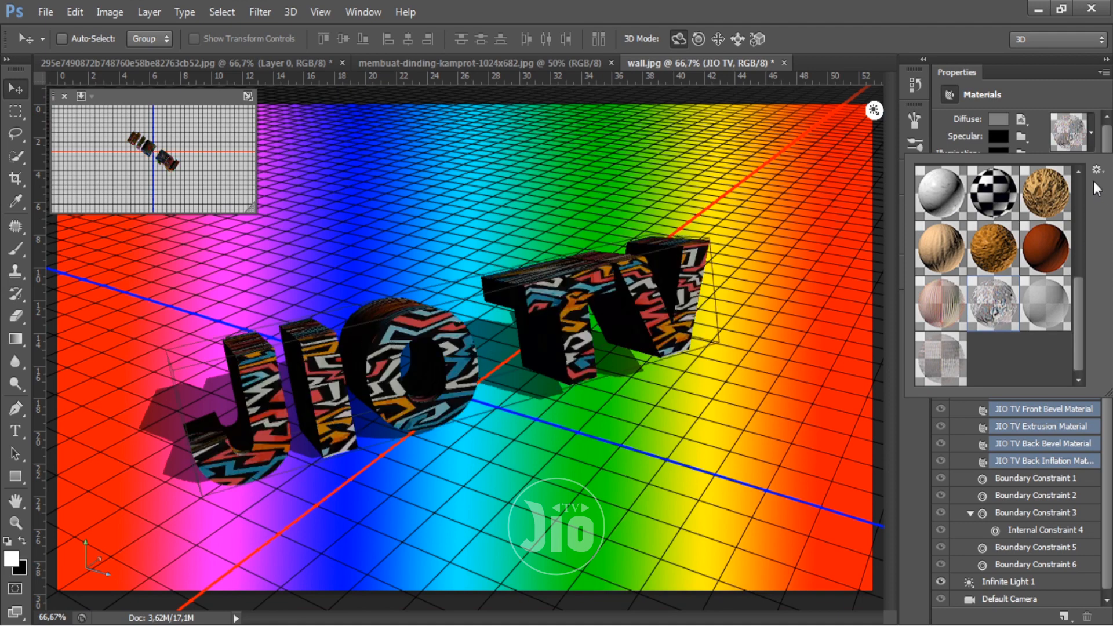
left_click(1092, 143)
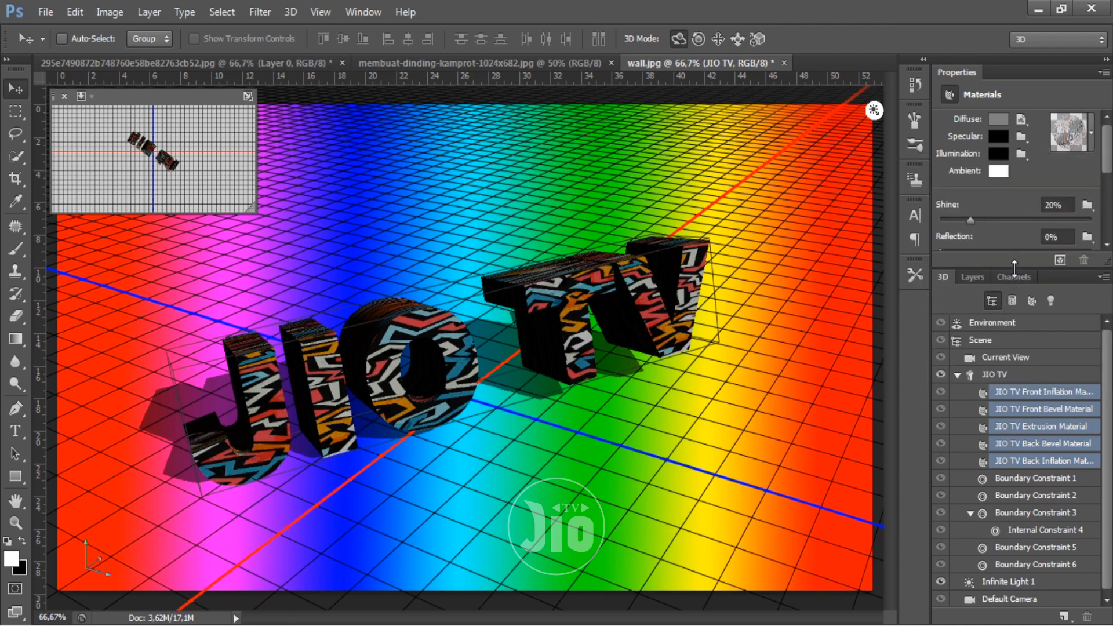
Enlarge the material settings area and set the reflection of the five selected JIO TV materials to 10%
left_click_drag(1013, 266, 1012, 341)
left_click_drag(943, 252, 958, 252)
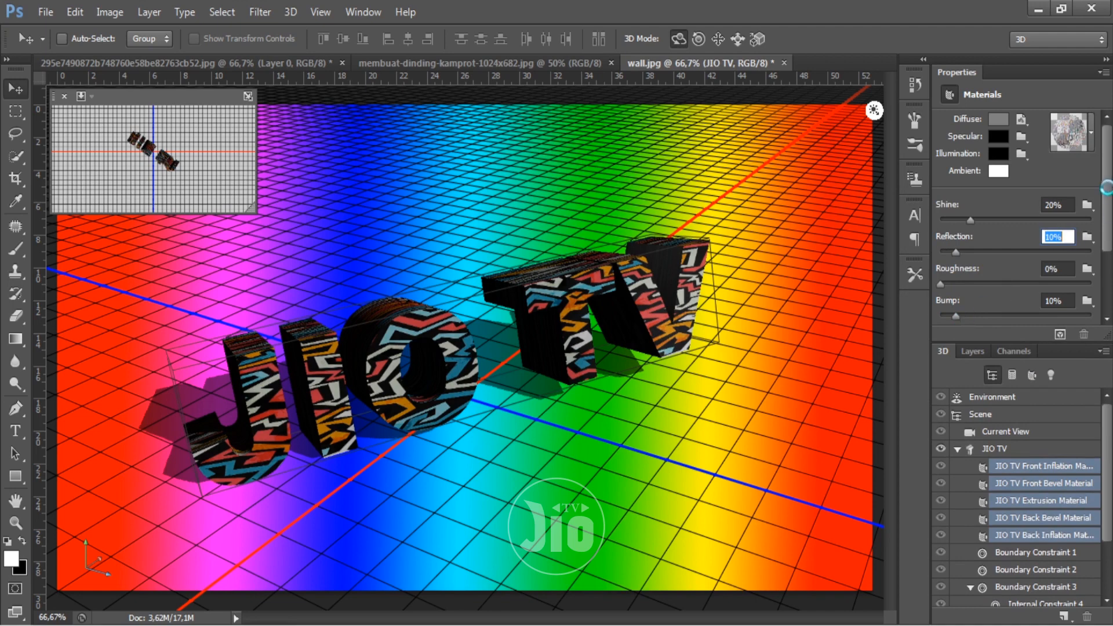
mouse_move(1108, 194)
left_mouse_down()
mouse_move(1108, 266)
mouse_move(1111, 207)
left_mouse_up()
Apply the brown brick wall material preset to the five selected JIO TV materials and inspect the texture on the letters up close
left_click(1092, 134)
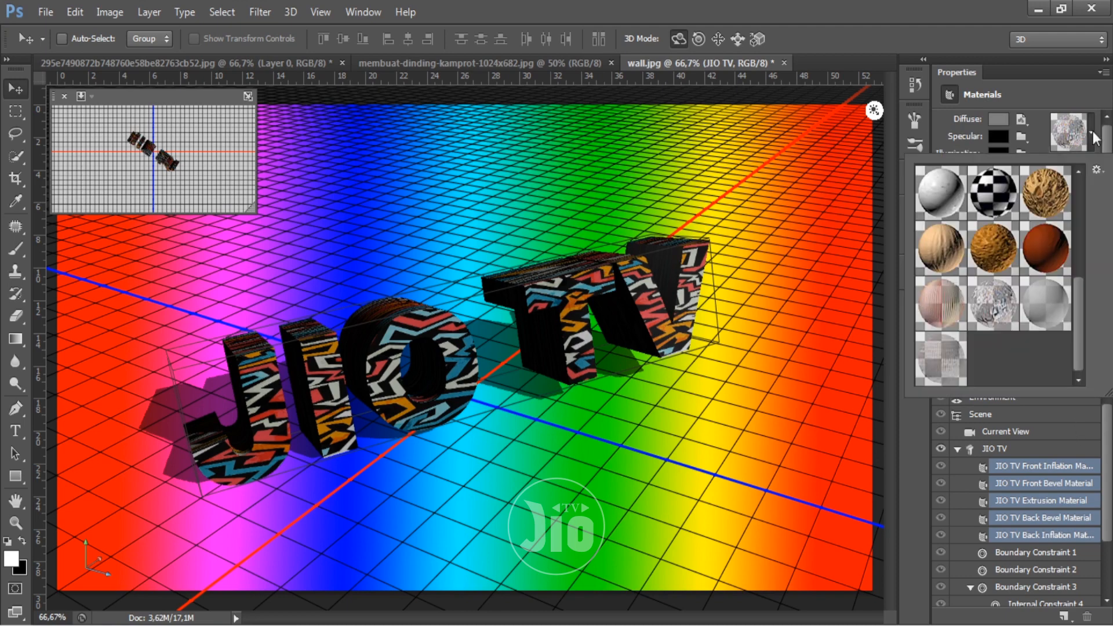
left_click(944, 366)
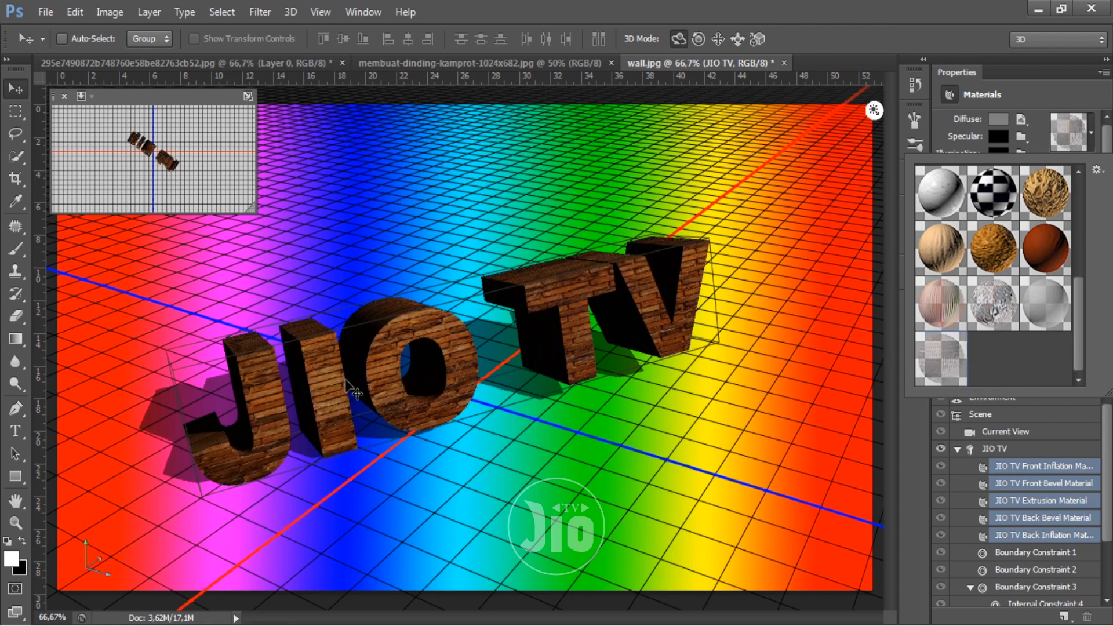
key("ctrl+plus")
key("ctrl+plus")
left_click(446, 392)
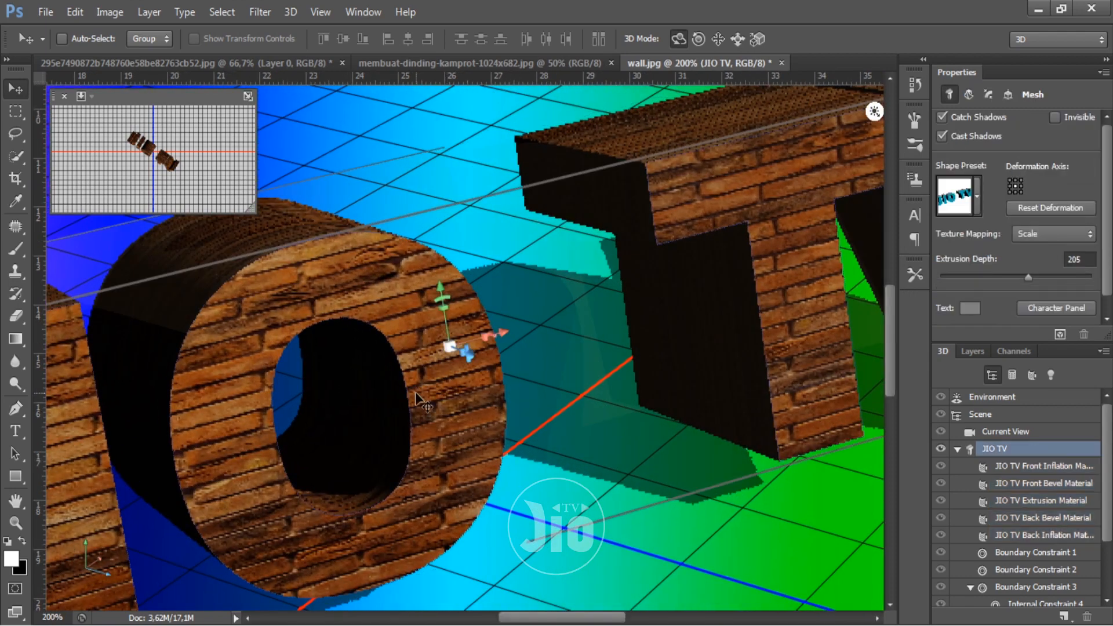
key("ctrl+minus")
key("ctrl+minus")
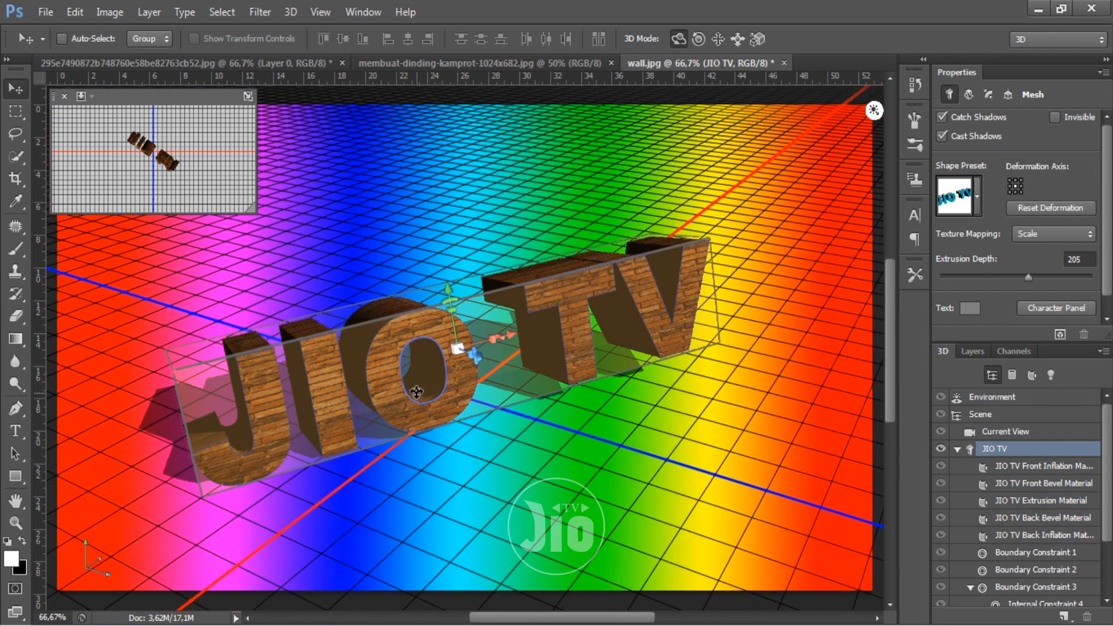
Add a new spot light to the scene and tilt the JIO TV text forward so more of its upper faces shows
left_click(959, 449)
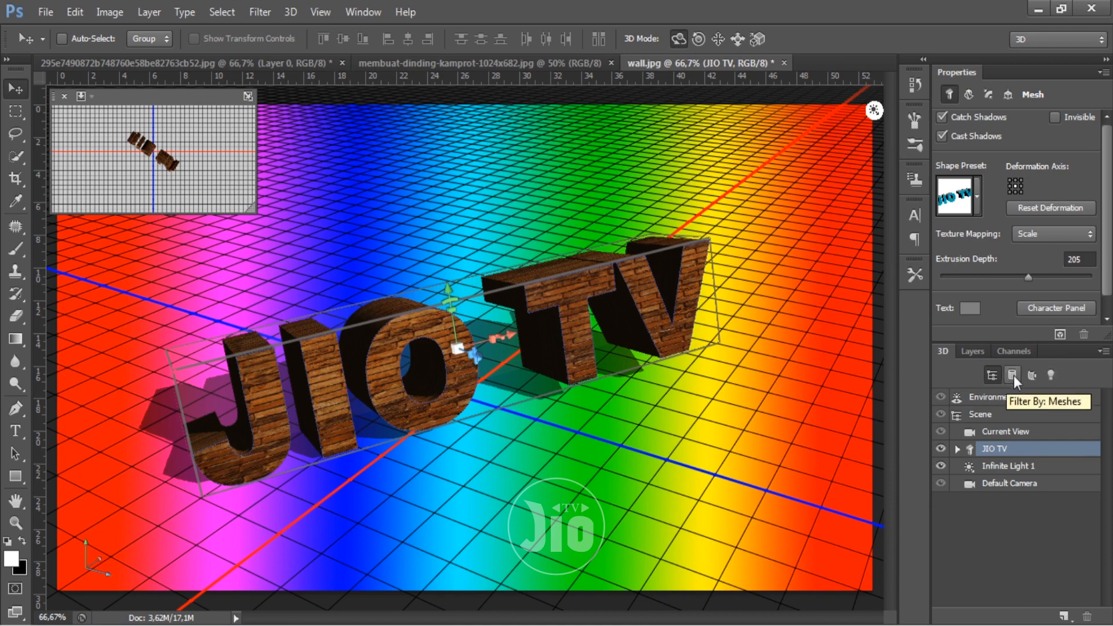
left_click(1051, 376)
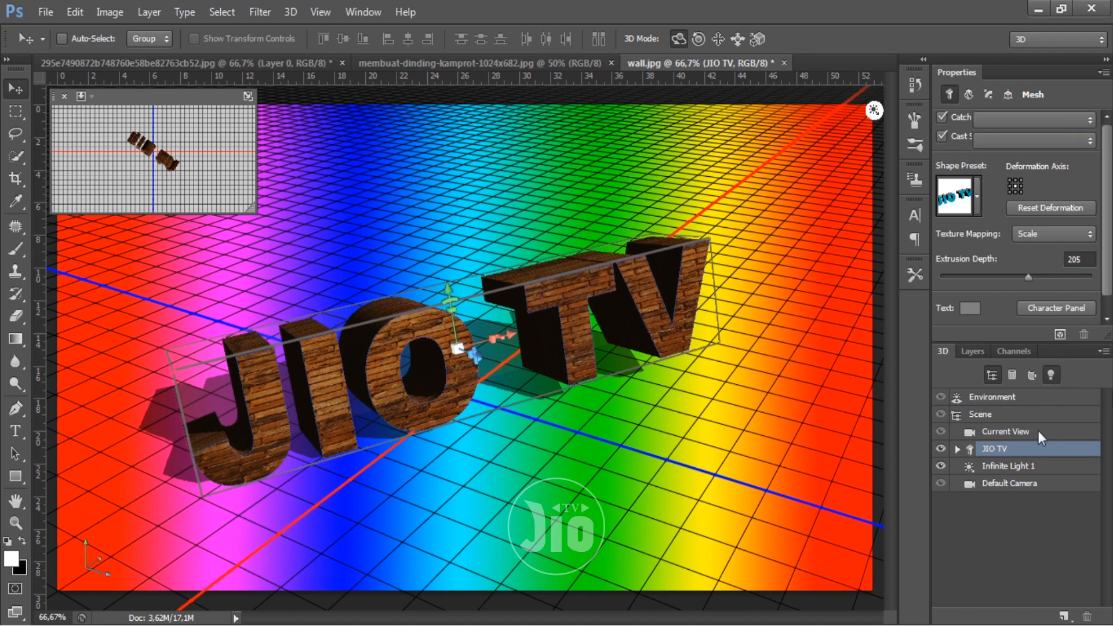
left_click(1064, 616)
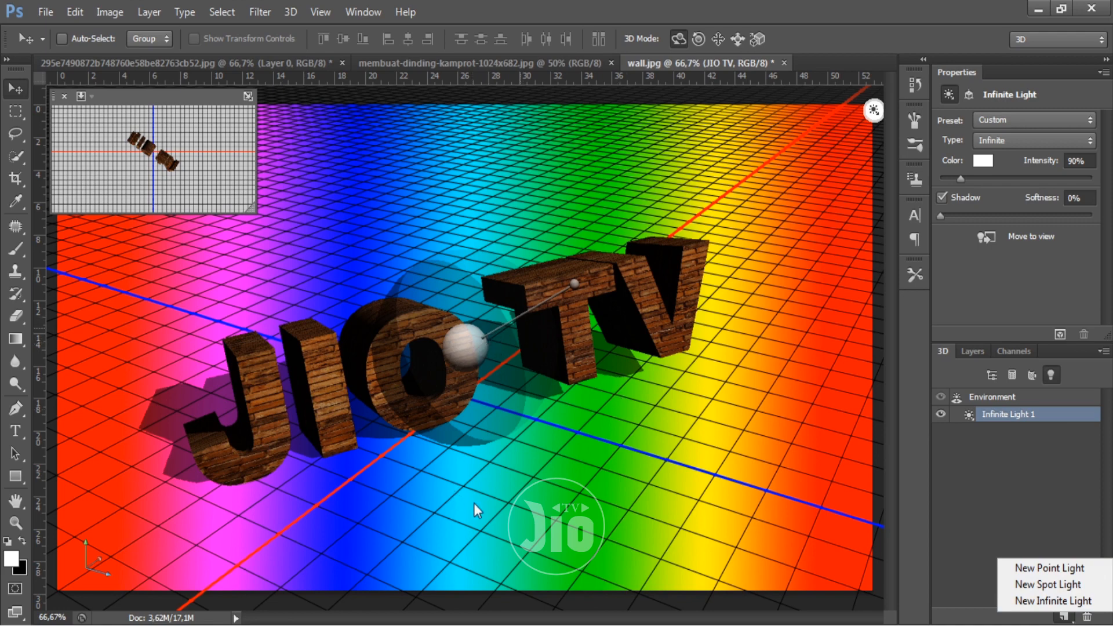
left_click(514, 415)
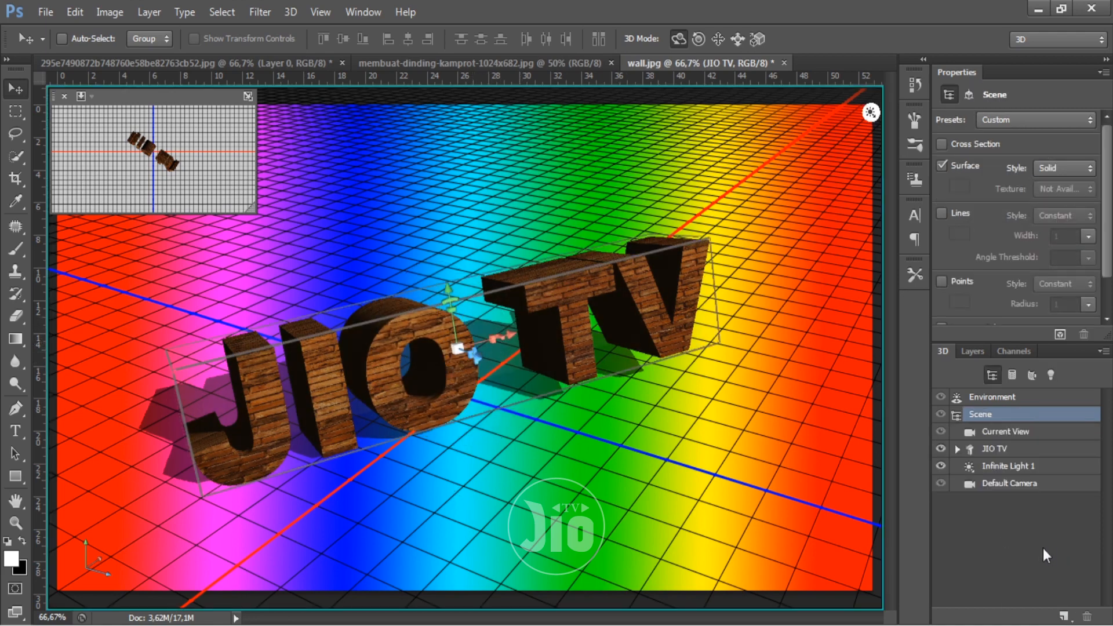
left_click(1063, 615)
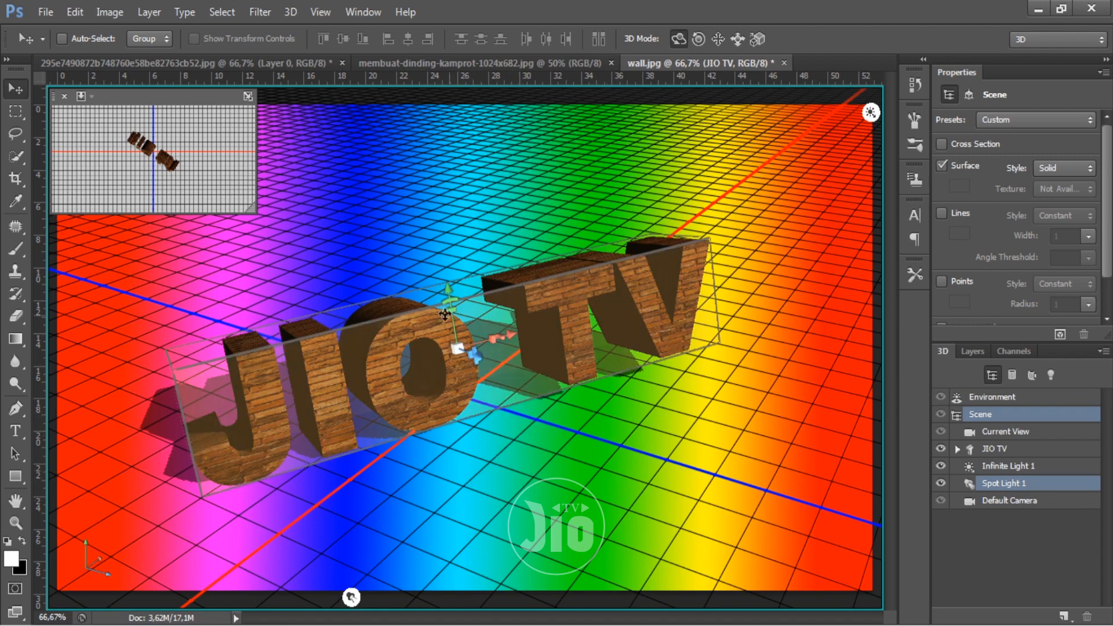
mouse_move(474, 358)
left_mouse_down()
mouse_move(499, 356)
mouse_move(540, 420)
left_mouse_up()
Select Infinite Light 1 and rotate it so it shines almost horizontally from the TV side of the text
left_click(874, 113)
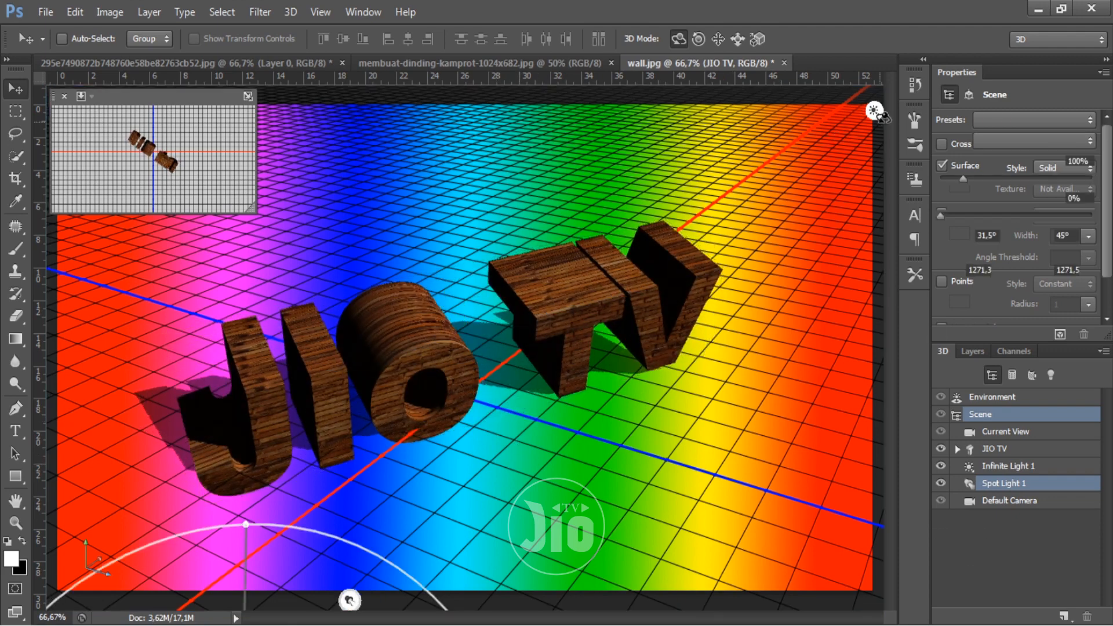
left_click(1067, 616)
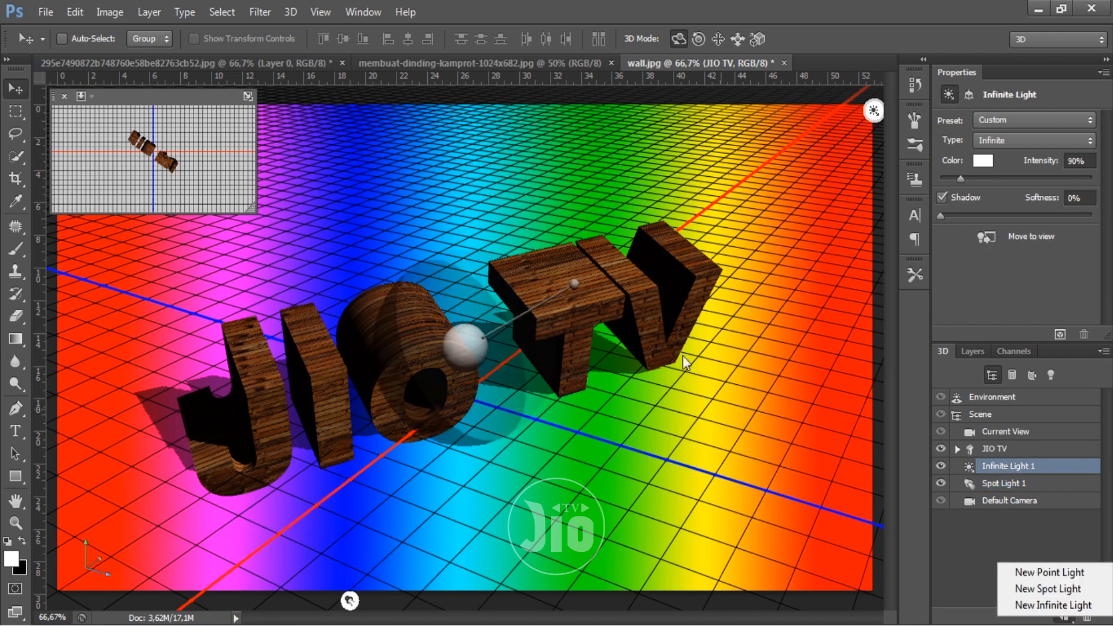
left_click(574, 283)
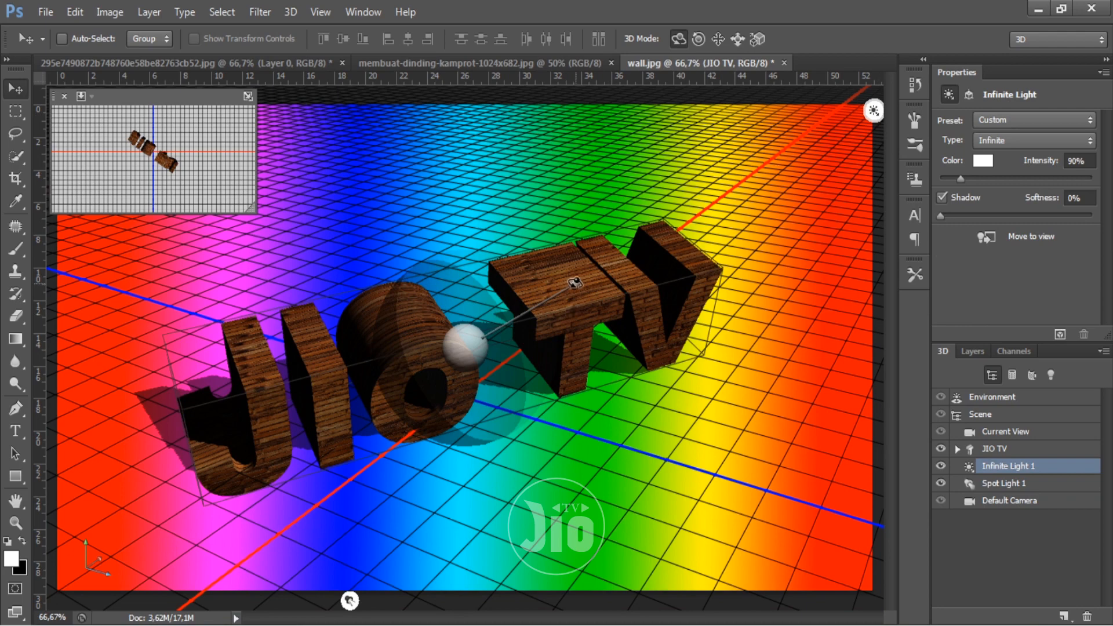
left_click_drag(473, 344, 459, 440)
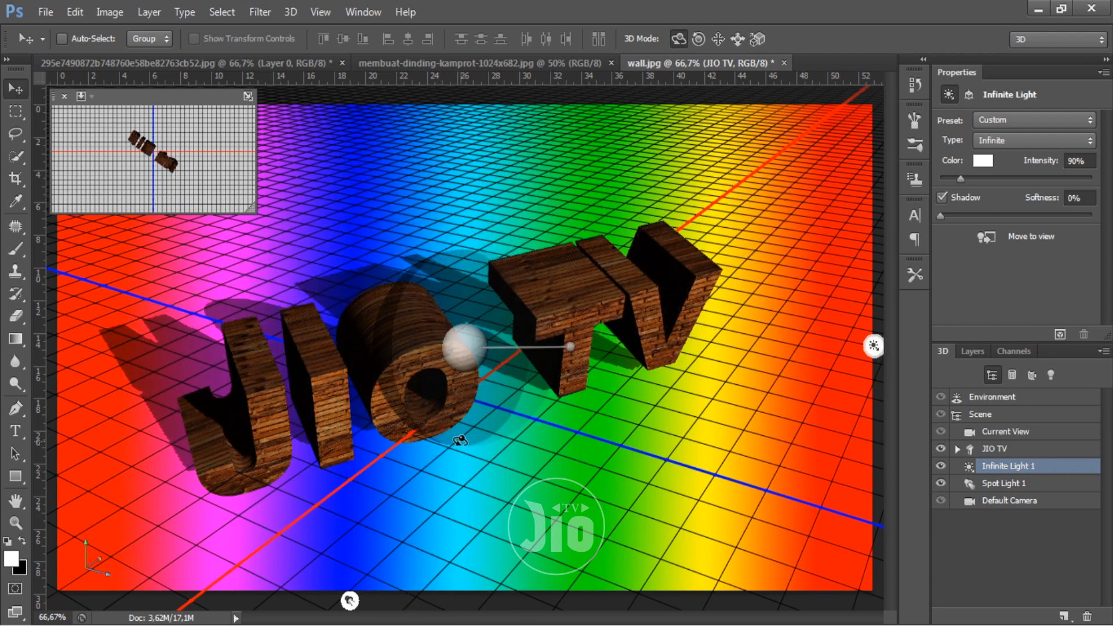